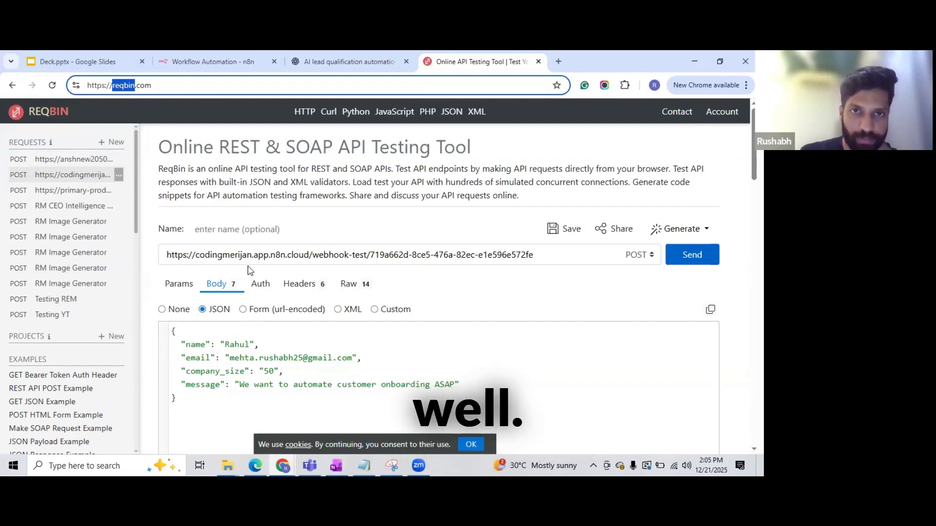
Step: Examine the reqbin.com address and the API request form, including its request URL and JSON body
{"action": "left_click", "coordinate": [124, 86]}
{"action": "double_click", "coordinate": [119, 86]}
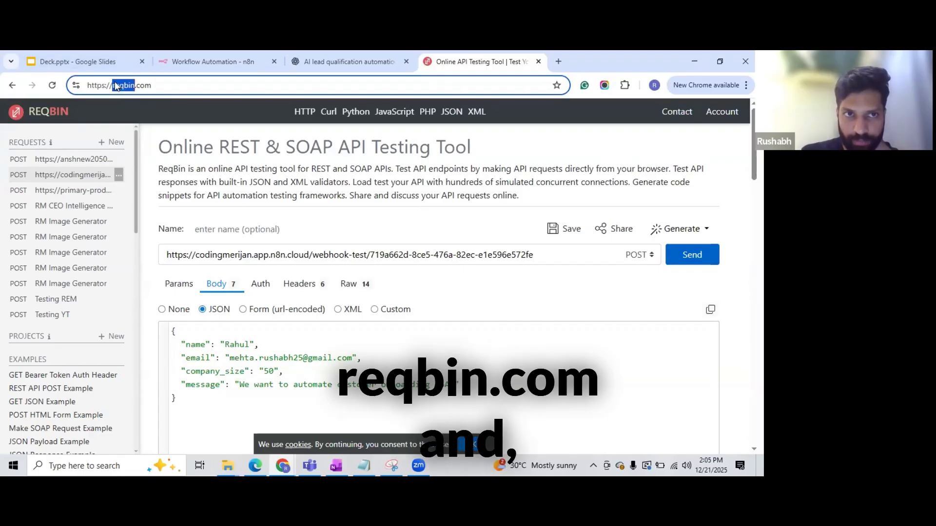
{"action": "triple_click", "coordinate": [116, 86]}
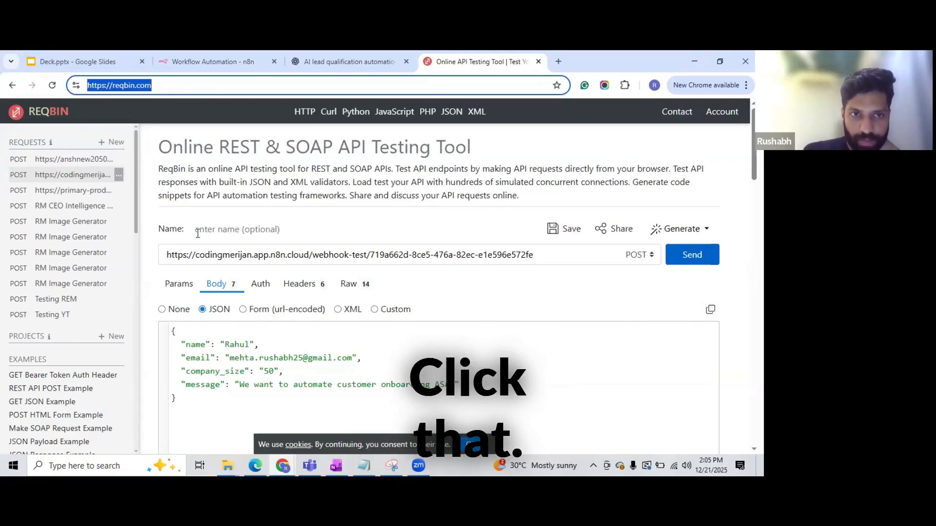
{"action": "left_click", "coordinate": [256, 229]}
{"action": "left_click", "coordinate": [484, 215]}
{"action": "scroll", "coordinate": [484, 215], "scroll_direction": "down", "scroll_amount": 1}
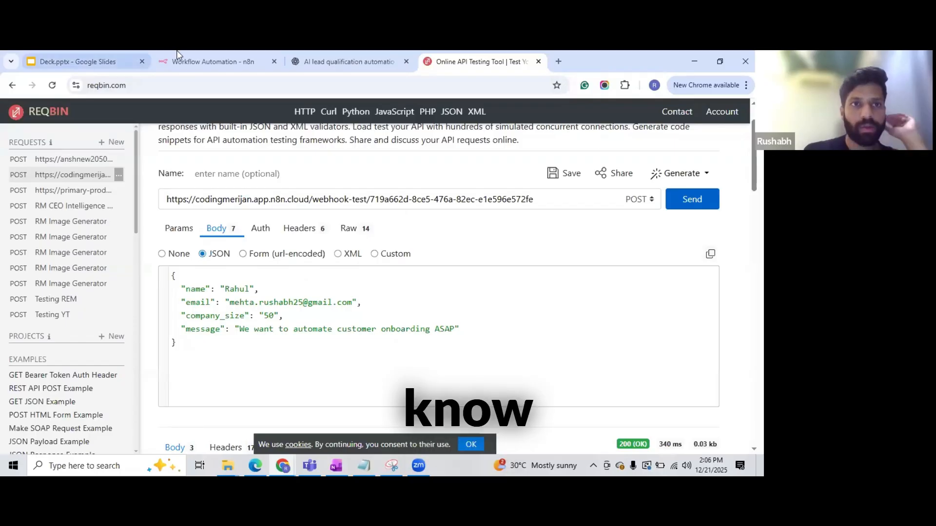
{"action": "left_click", "coordinate": [209, 62]}
{"action": "left_click", "coordinate": [476, 61]}
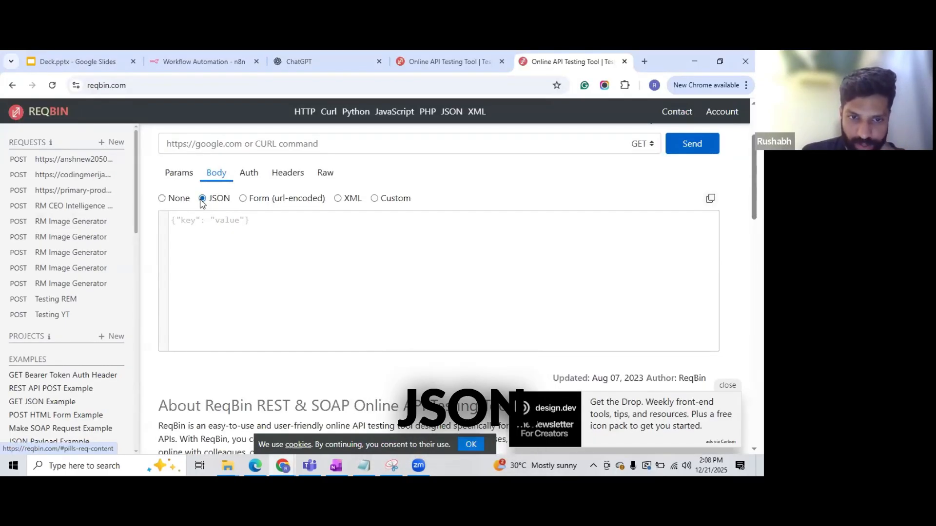
{"action": "scroll", "coordinate": [202, 202], "scroll_direction": "up", "scroll_amount": 3}
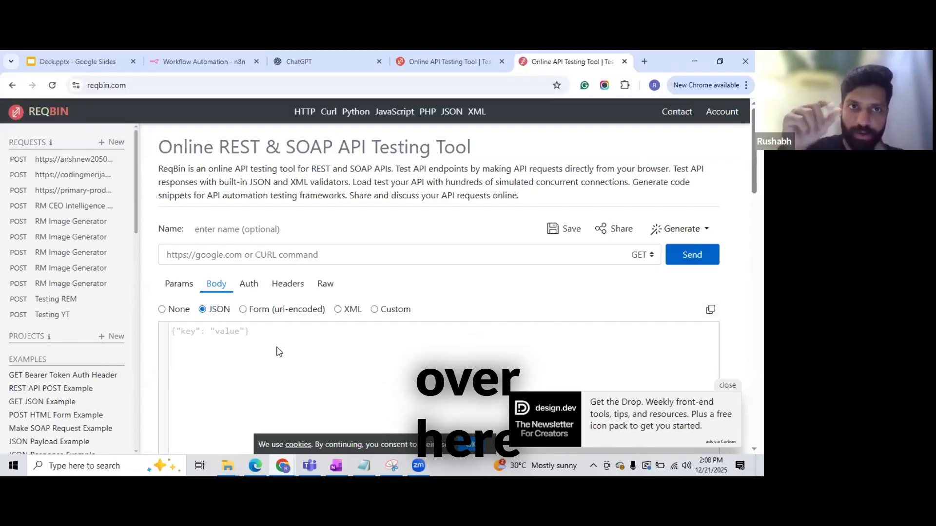
Step: Switch to the empty n8n workflow and add a Webhook trigger as its first step
{"action": "left_click", "coordinate": [197, 61]}
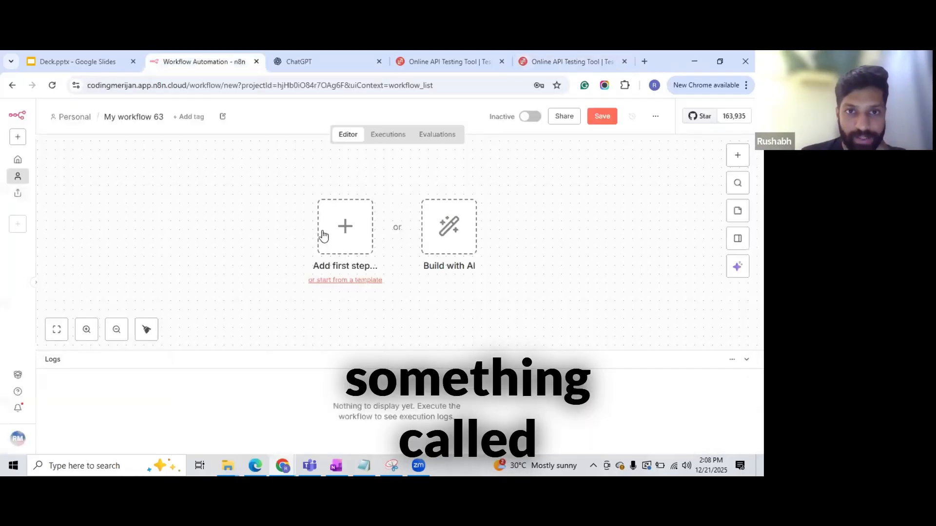
{"action": "left_click", "coordinate": [323, 236]}
{"action": "type", "text": "webh"}
{"action": "left_click", "coordinate": [643, 251]}
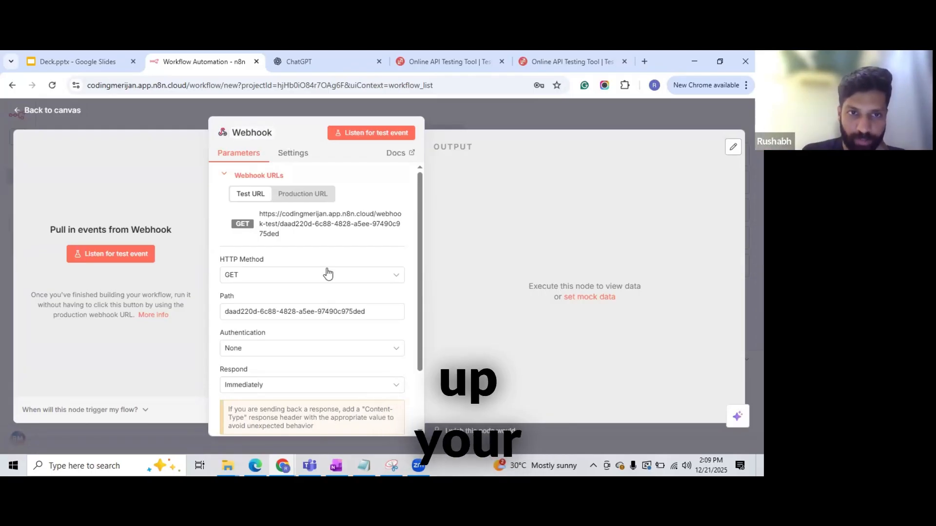
Step: Set the Webhook node's HTTP method to POST
{"action": "scroll", "coordinate": [317, 261], "scroll_direction": "down", "scroll_amount": 1}
{"action": "left_click", "coordinate": [272, 220]}
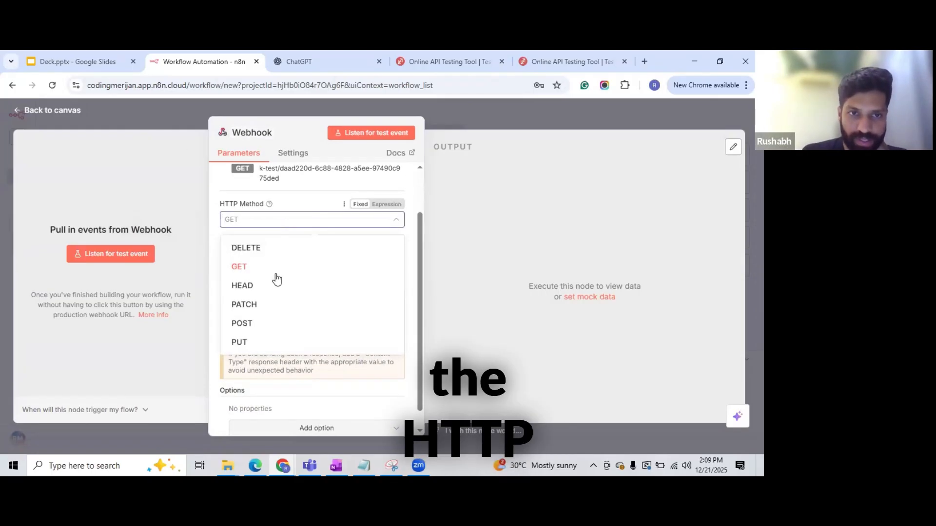
{"action": "left_click", "coordinate": [272, 323]}
{"action": "scroll", "coordinate": [301, 222], "scroll_direction": "up", "scroll_amount": 1}
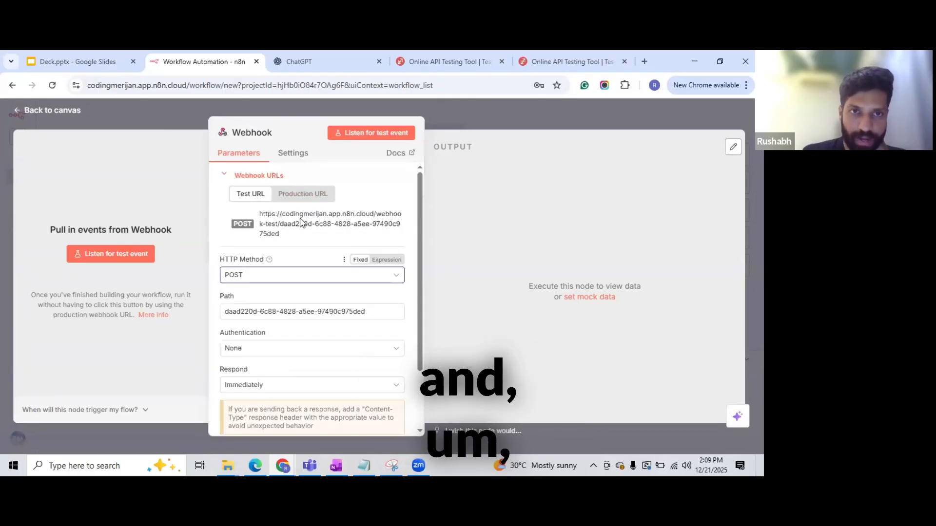
{"action": "scroll", "coordinate": [283, 214], "scroll_direction": "down", "scroll_amount": 1}
{"action": "scroll", "coordinate": [255, 202], "scroll_direction": "up", "scroll_amount": 1}
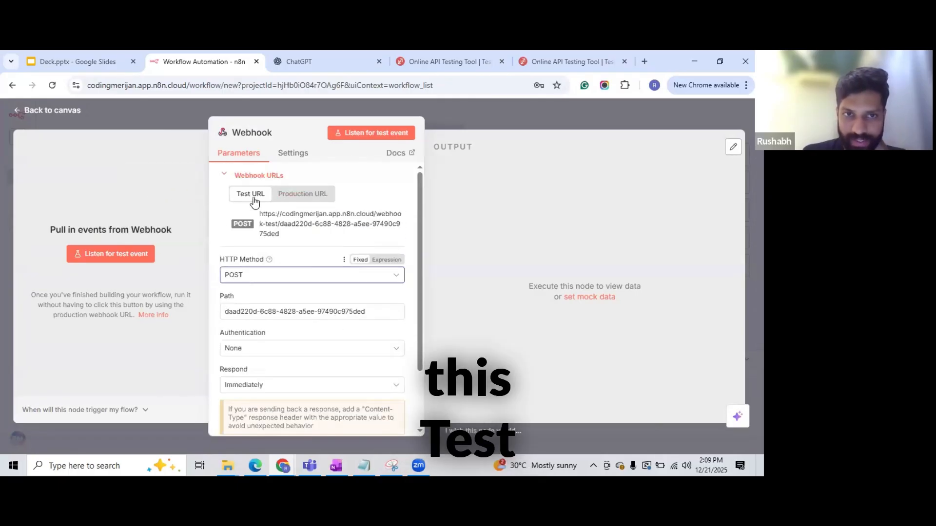
Step: Copy the Webhook node's test URL and enter it as the request URL of the blank ReqBin request
{"action": "left_click", "coordinate": [308, 215]}
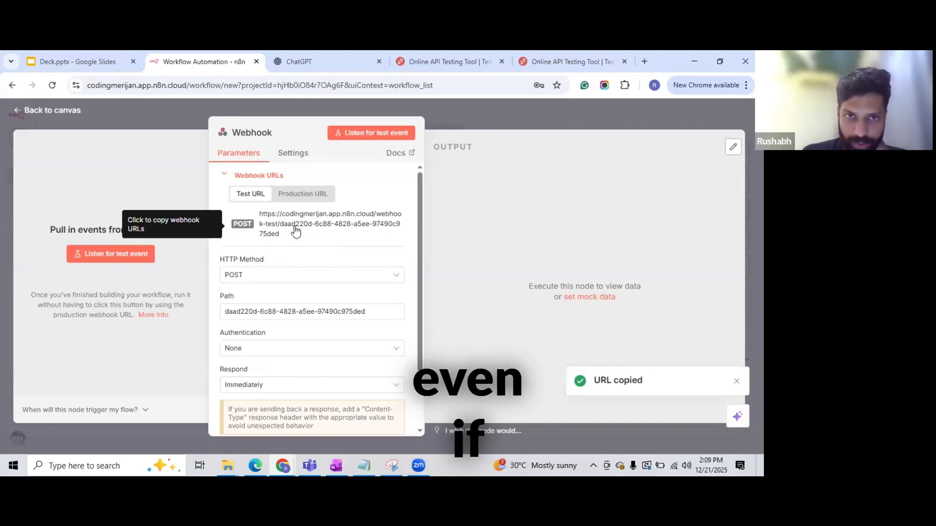
{"action": "left_click", "coordinate": [569, 69]}
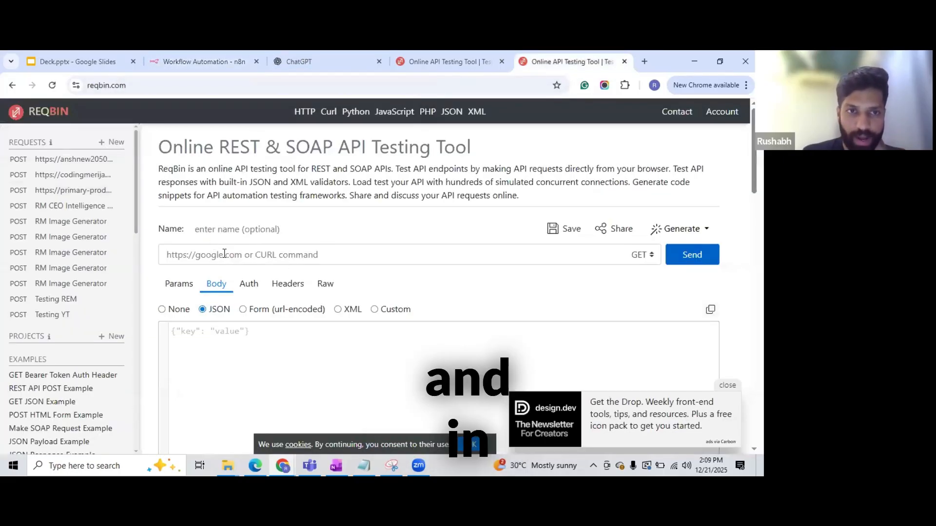
{"action": "left_click", "coordinate": [273, 254]}
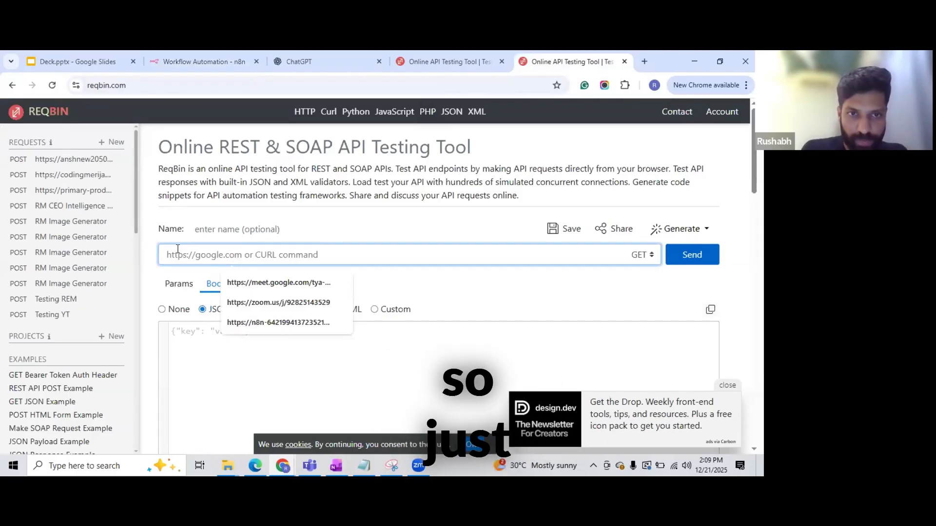
{"action": "key", "text": "ctrl+v"}
{"action": "scroll", "coordinate": [177, 249], "scroll_direction": "down", "scroll_amount": 1}
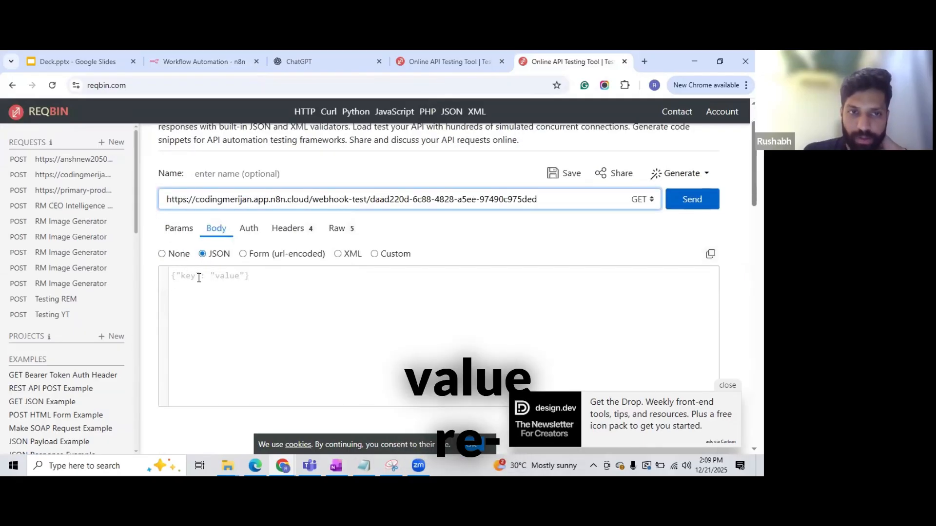
Step: Review the name, email, company_size and message key-value pairs in the JSON body of the other ReqBin request
{"action": "left_click", "coordinate": [198, 277]}
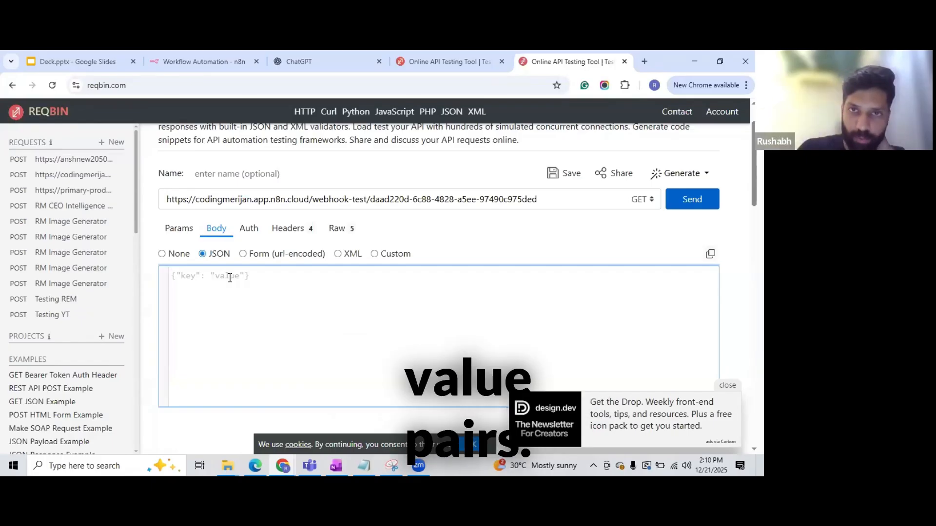
{"action": "left_click", "coordinate": [408, 57]}
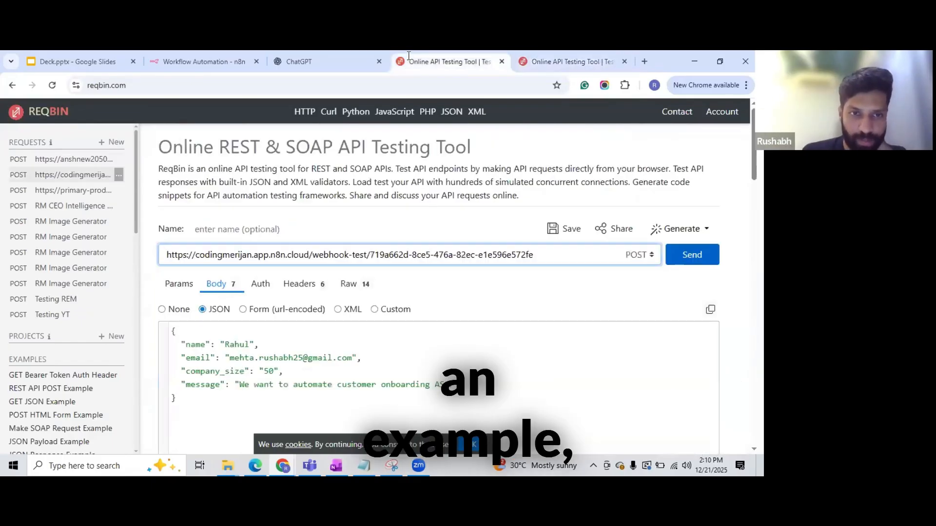
{"action": "scroll", "coordinate": [192, 287], "scroll_direction": "down", "scroll_amount": 1}
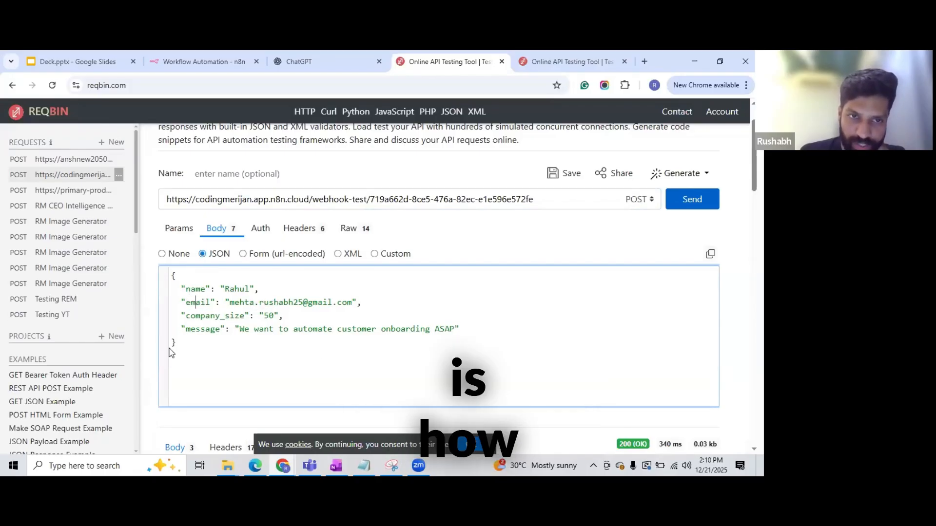
{"action": "left_click_drag", "start_coordinate": [179, 286], "coordinate": [347, 338]}
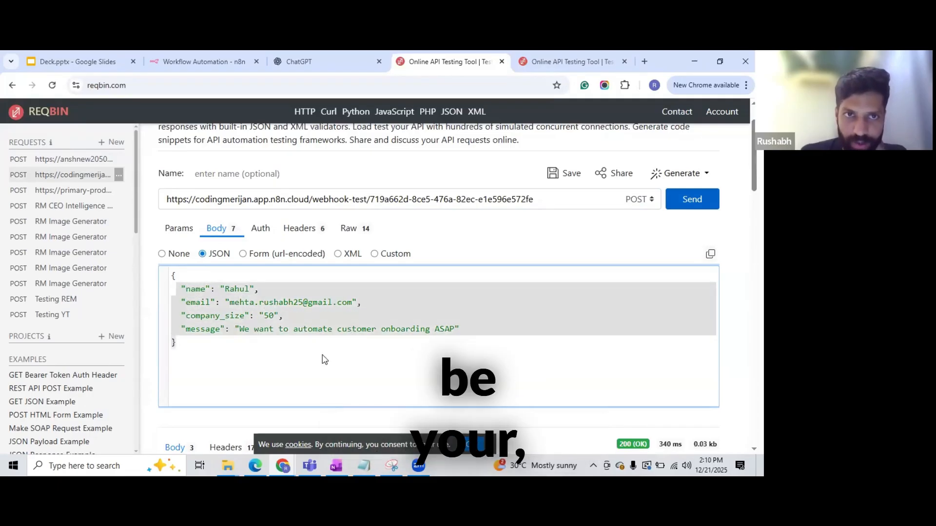
{"action": "left_click", "coordinate": [186, 276]}
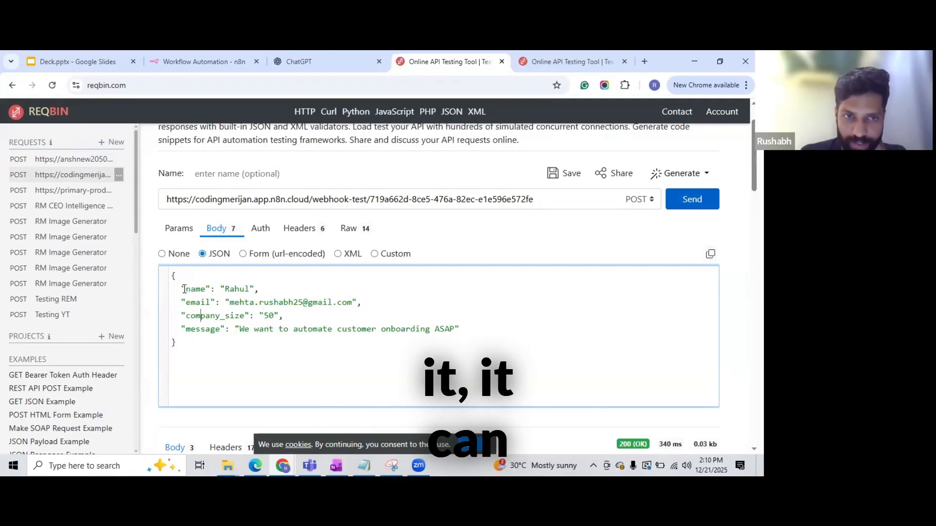
{"action": "double_click", "coordinate": [200, 290]}
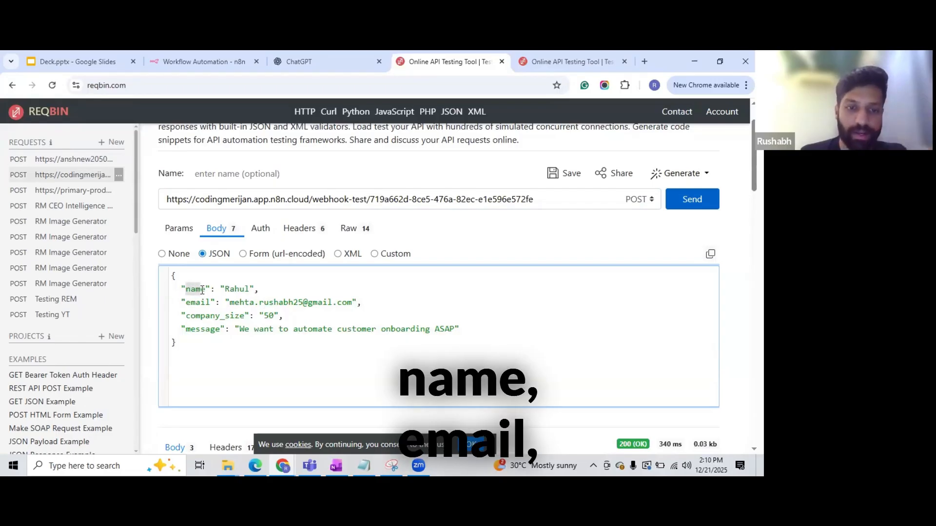
{"action": "double_click", "coordinate": [190, 330]}
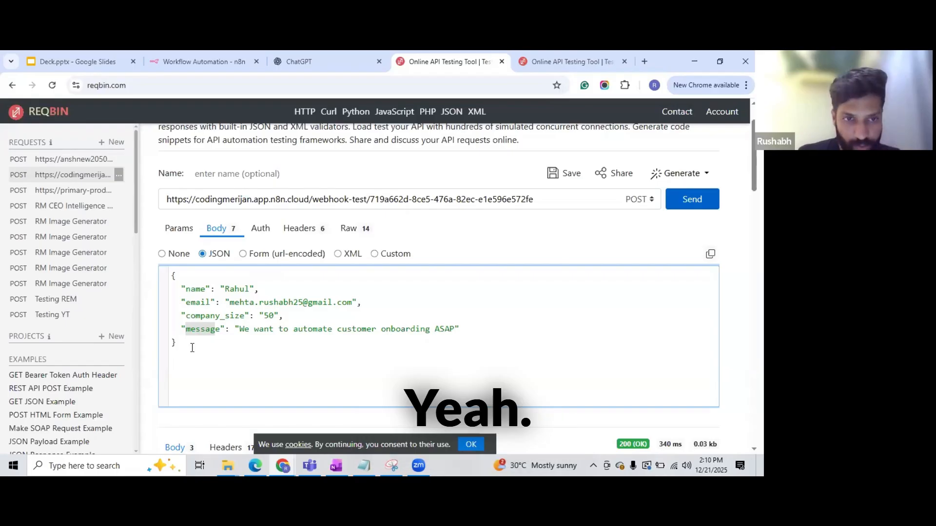
Step: Replace the URL of the POST request containing the sample lead data with the copied webhook test URL
{"action": "left_click", "coordinate": [286, 204]}
{"action": "key", "text": "ctrl+a"}
{"action": "key", "text": "ctrl+v"}
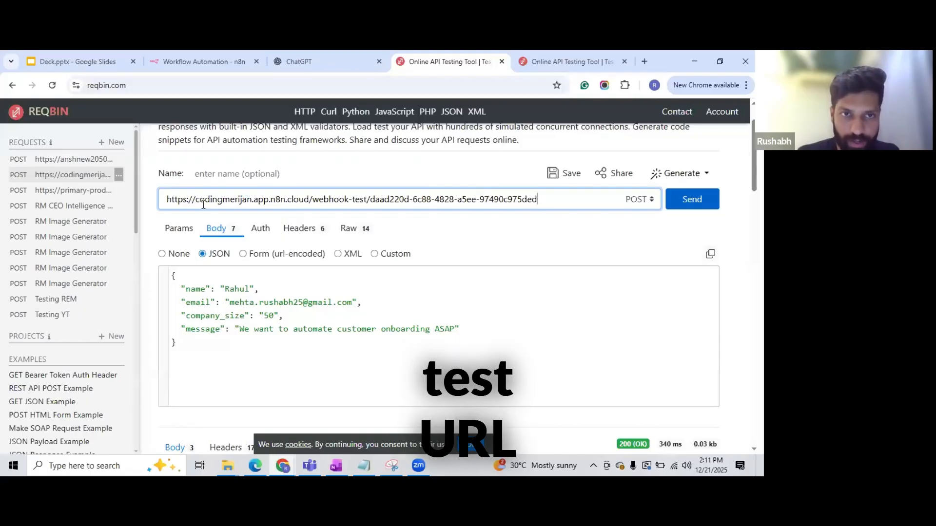
Step: Select and copy the entire JSON body of the sample lead request
{"action": "left_click_drag", "start_coordinate": [196, 347], "coordinate": [172, 274]}
{"action": "right_click", "coordinate": [187, 292]}
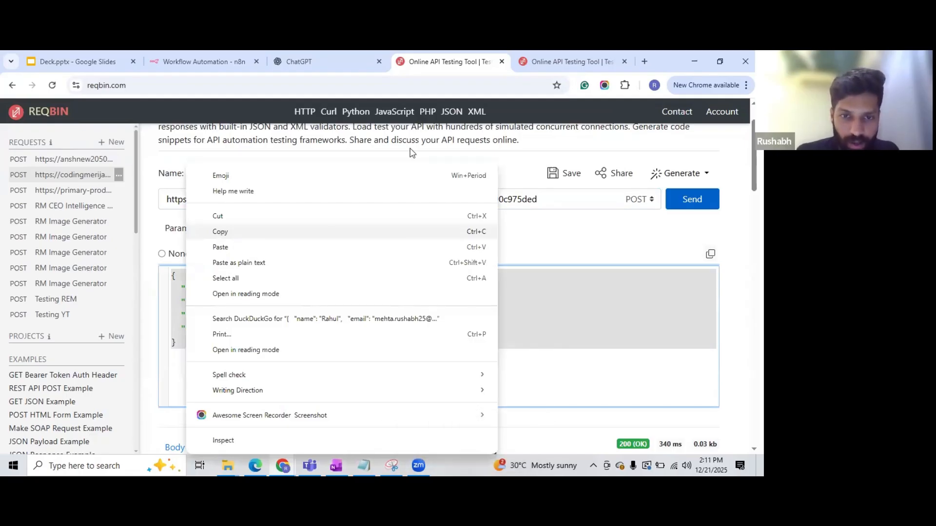
{"action": "left_click", "coordinate": [674, 355]}
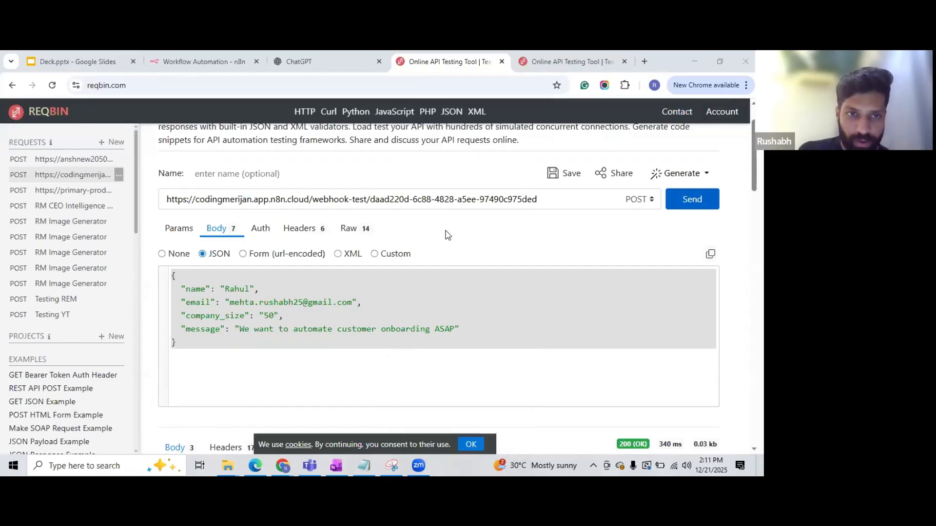
{"action": "left_click", "coordinate": [220, 256]}
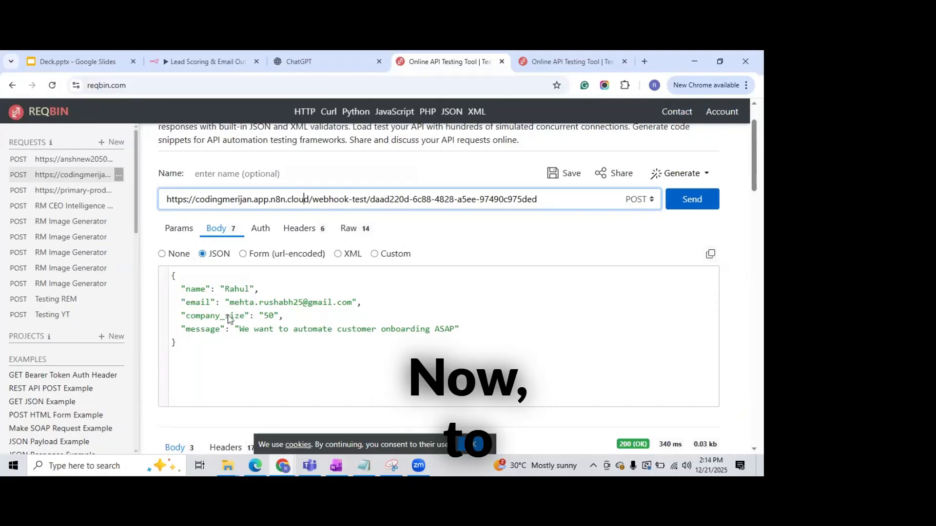
Step: Start listening for a test event on the n8n Webhook node, and send the sample POST request from ReqBin
{"action": "left_click", "coordinate": [205, 62]}
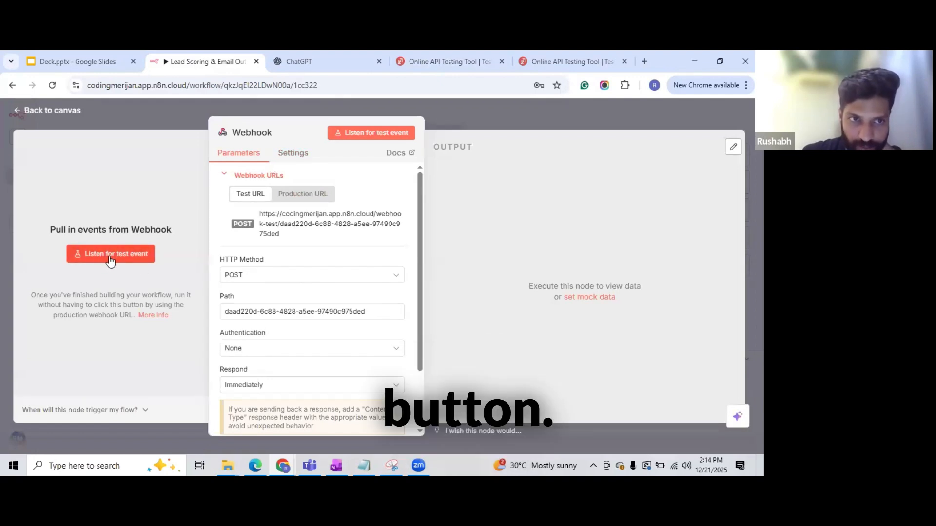
{"action": "left_click", "coordinate": [110, 254]}
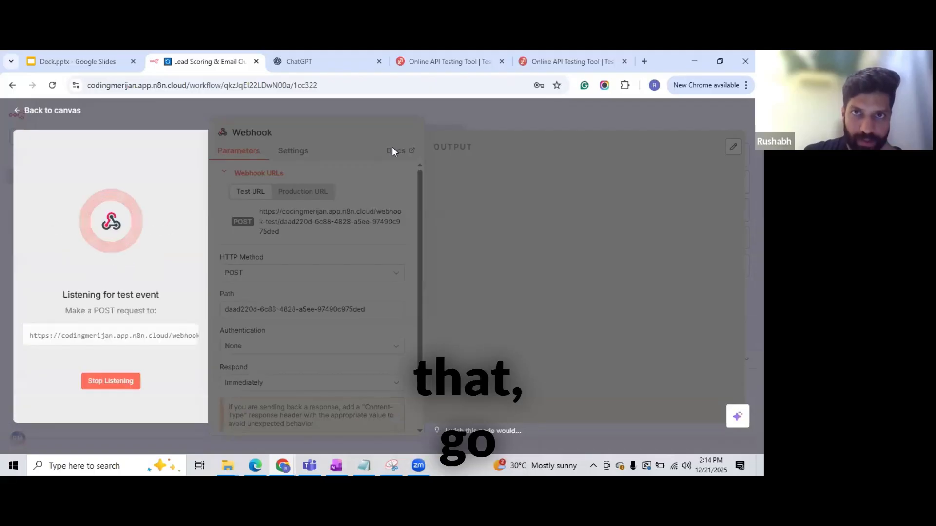
{"action": "left_click", "coordinate": [408, 52]}
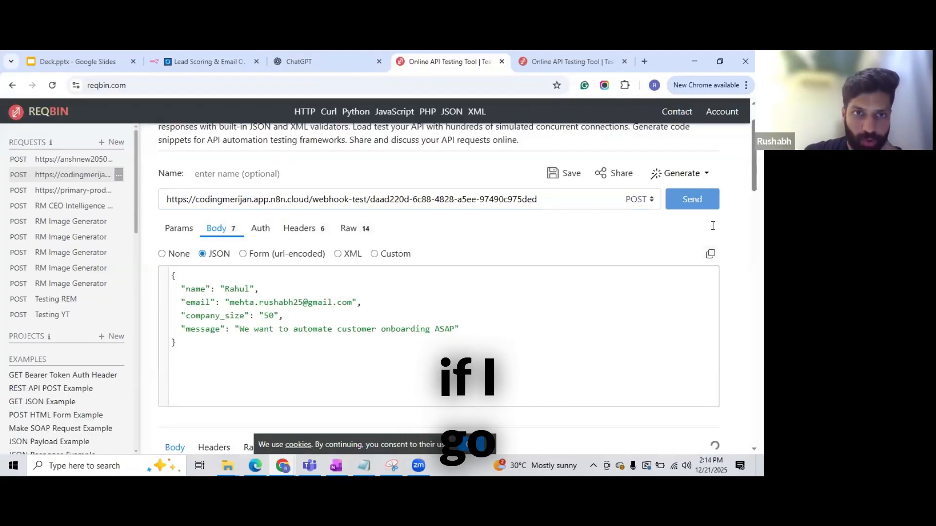
Step: Return to n8n and examine the Webhook node's JSON output, comparing the submitted body fields with the additional header data
{"action": "left_click", "coordinate": [215, 61]}
{"action": "scroll", "coordinate": [645, 297], "scroll_direction": "down", "scroll_amount": 10}
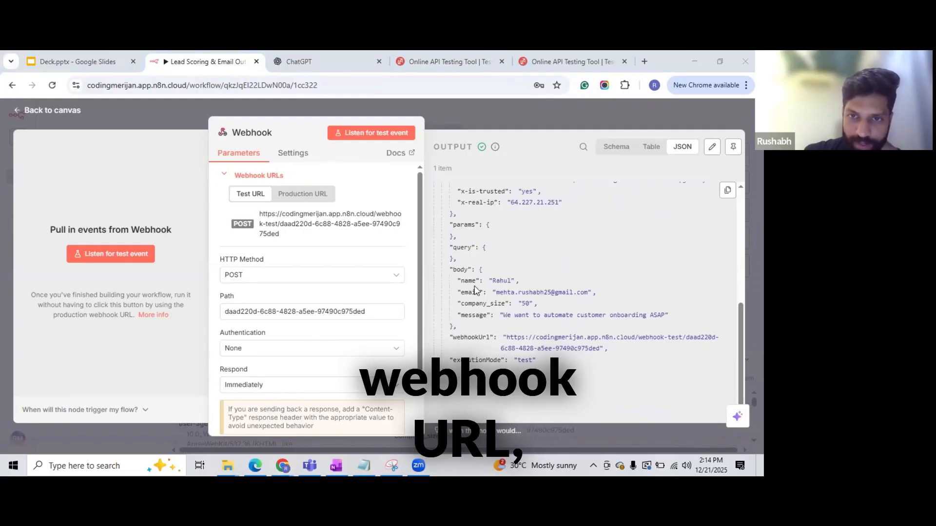
{"action": "double_click", "coordinate": [473, 283]}
{"action": "left_click", "coordinate": [475, 294]}
{"action": "left_click_drag", "start_coordinate": [460, 282], "coordinate": [672, 323]}
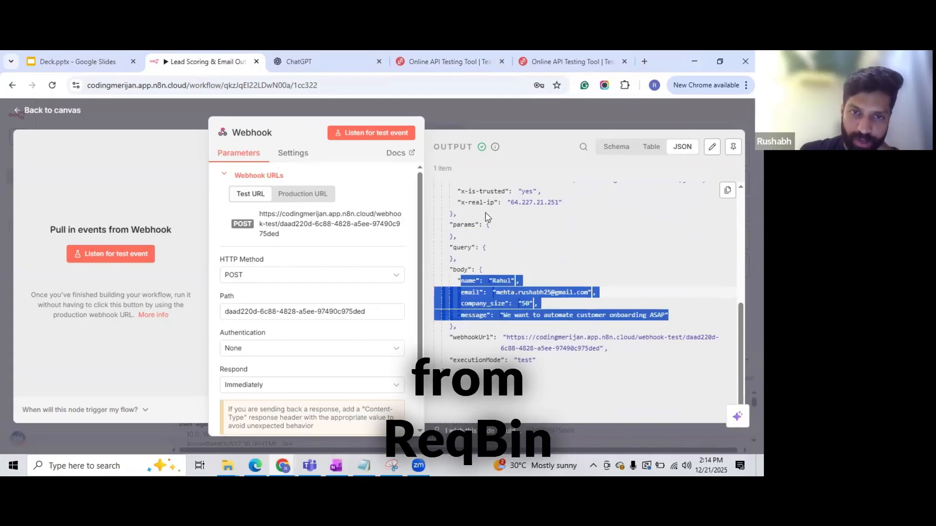
{"action": "scroll", "coordinate": [454, 282], "scroll_direction": "up", "scroll_amount": 5}
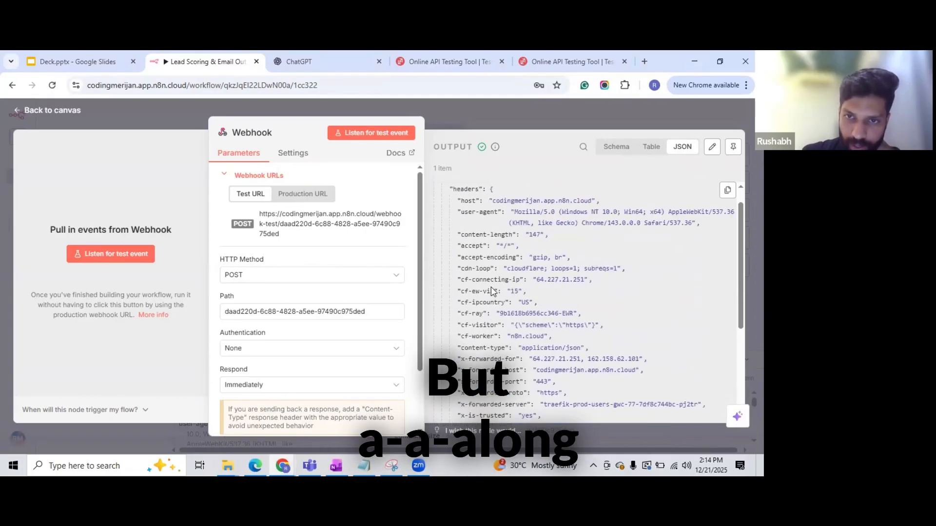
{"action": "left_click_drag", "start_coordinate": [457, 235], "coordinate": [570, 414]}
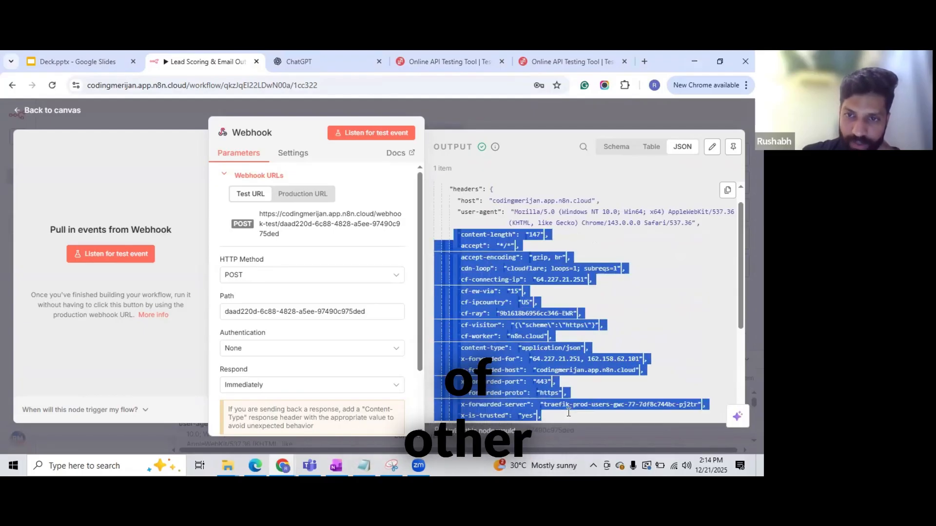
{"action": "scroll", "coordinate": [570, 414], "scroll_direction": "down", "scroll_amount": 1}
{"action": "scroll", "coordinate": [493, 283], "scroll_direction": "up", "scroll_amount": 3}
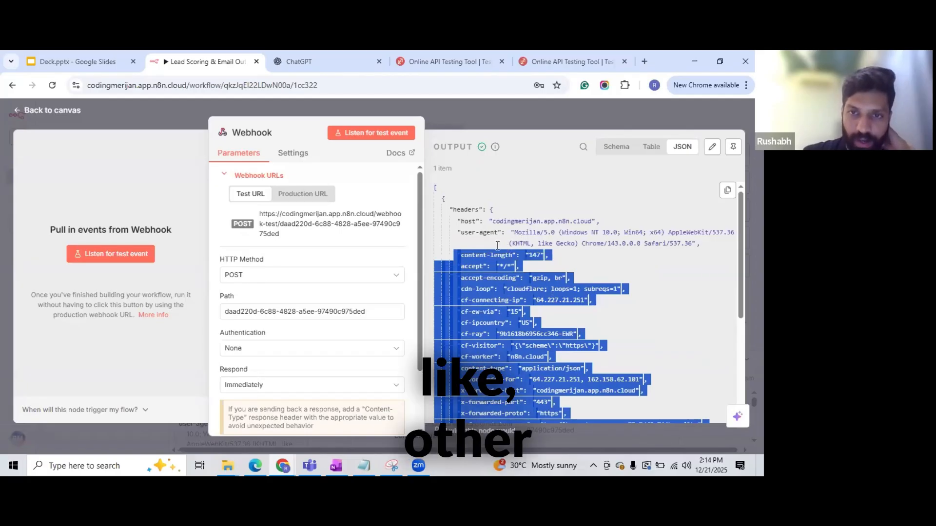
{"action": "scroll", "coordinate": [506, 290], "scroll_direction": "down", "scroll_amount": 3}
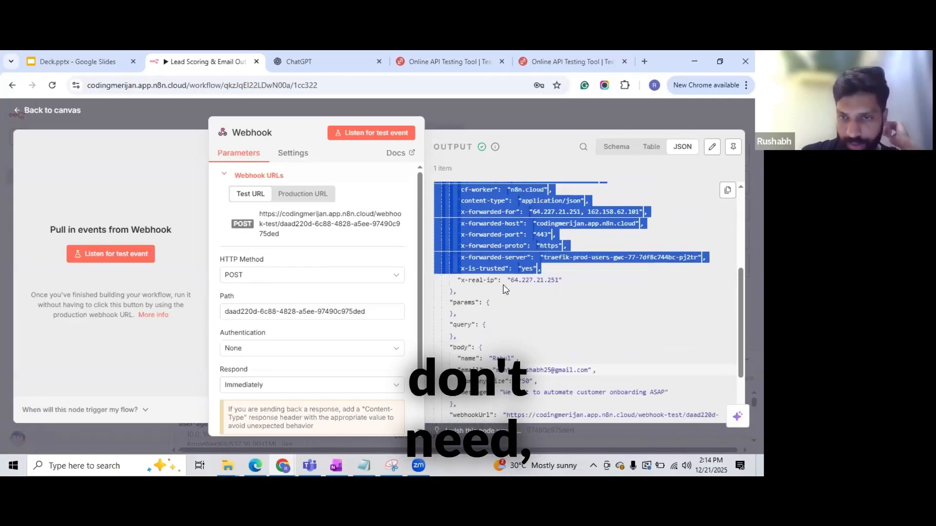
{"action": "scroll", "coordinate": [505, 289], "scroll_direction": "down", "scroll_amount": 1}
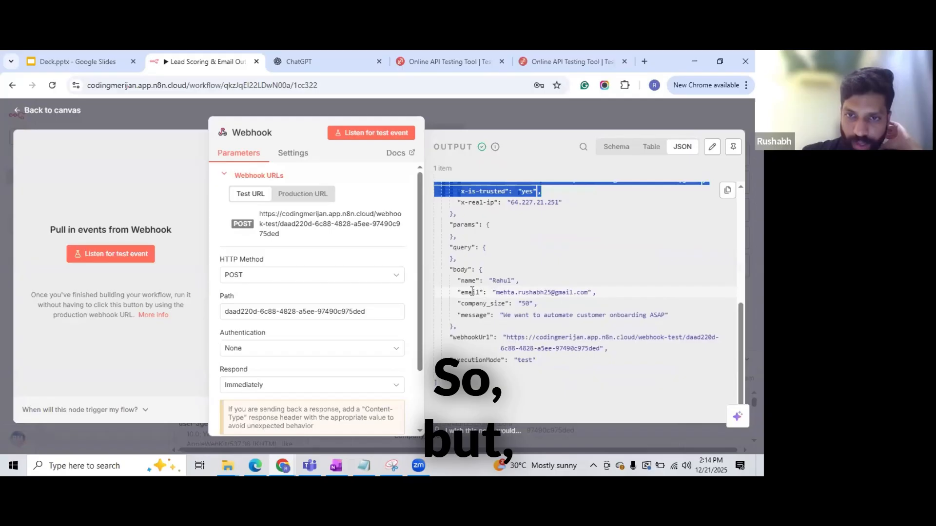
Step: Examine the name, email, company_size and message fields in the webhook node's JSON body output, and return to the canvas
{"action": "left_click_drag", "start_coordinate": [450, 269], "coordinate": [677, 320]}
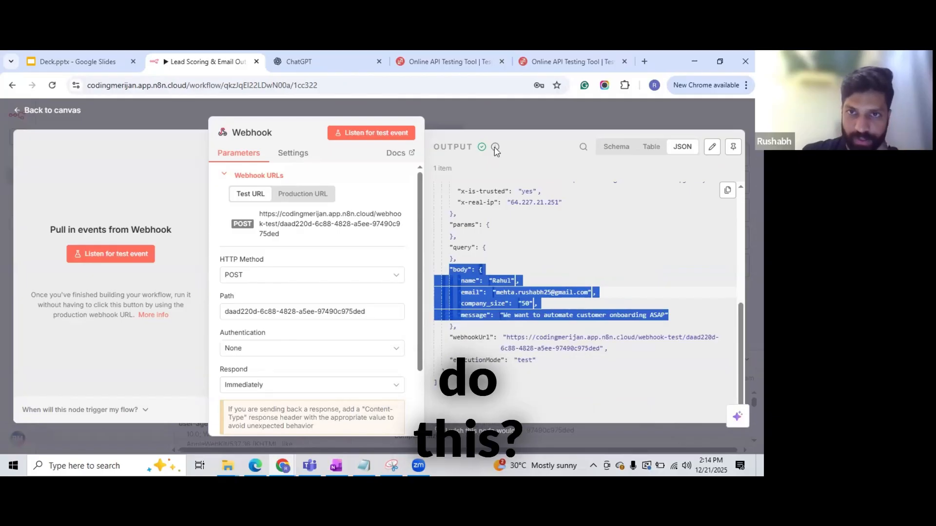
{"action": "key", "text": "Escape"}
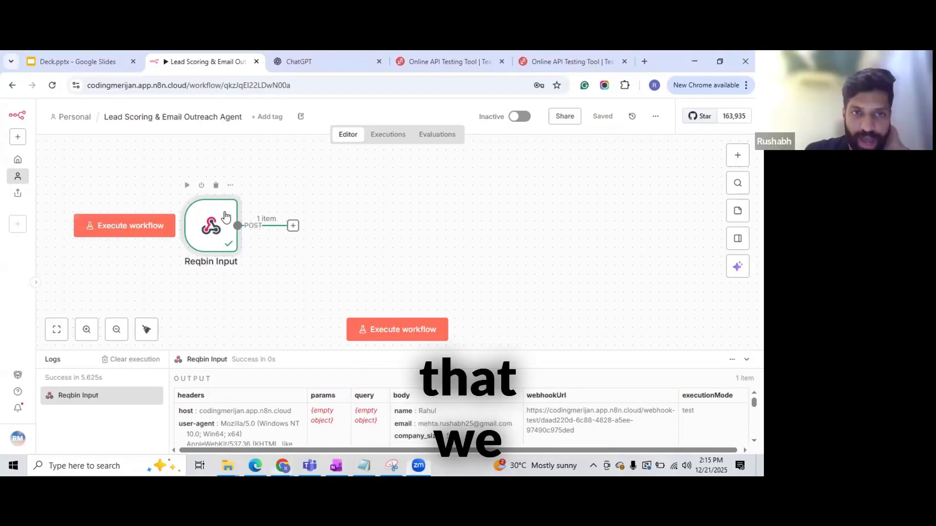
{"action": "double_click", "coordinate": [223, 213]}
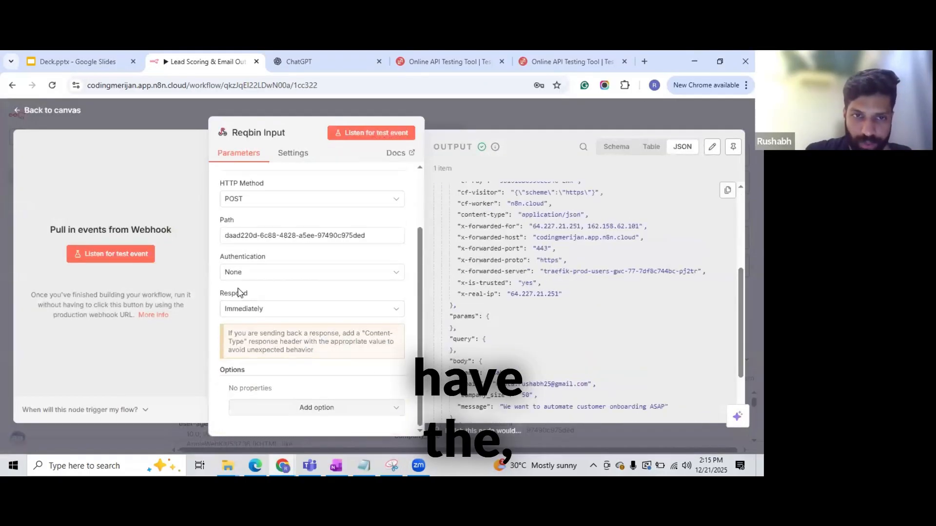
{"action": "scroll", "coordinate": [519, 293], "scroll_direction": "down", "scroll_amount": 3}
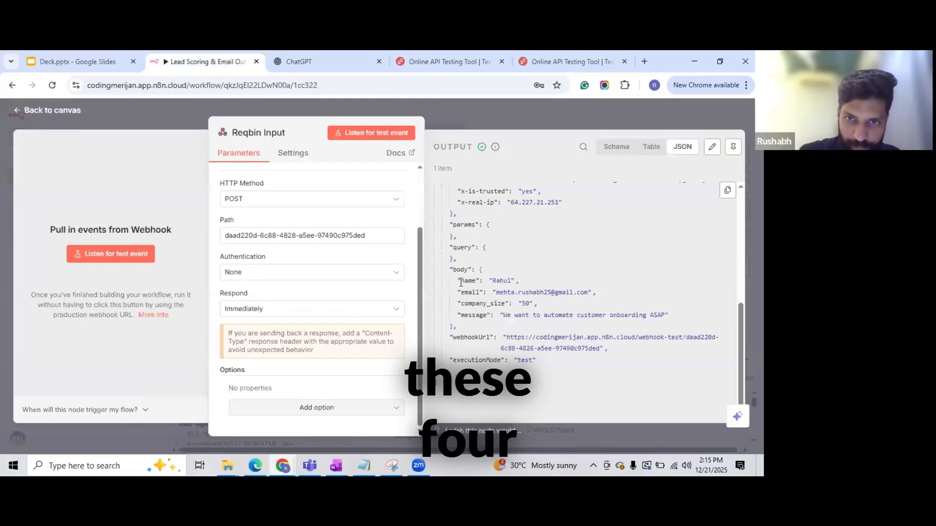
{"action": "left_click_drag", "start_coordinate": [461, 281], "coordinate": [490, 316]}
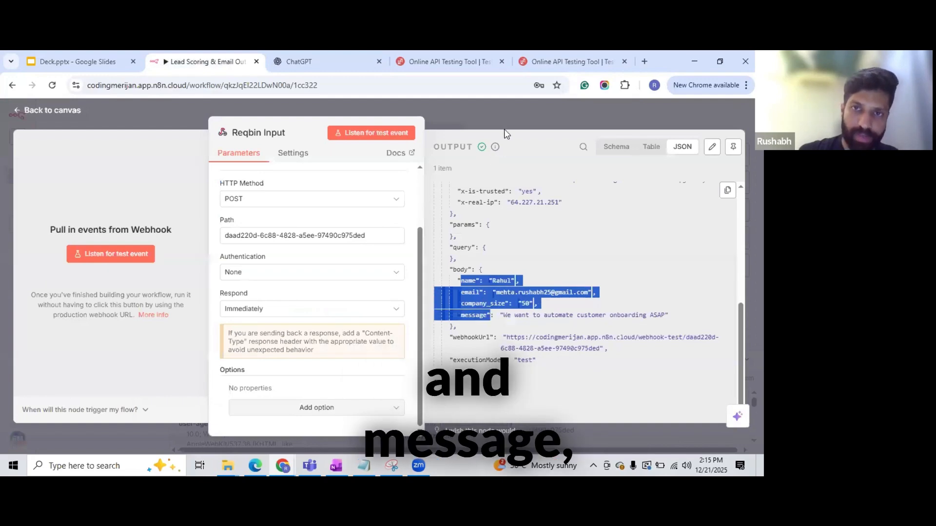
{"action": "left_click", "coordinate": [550, 123]}
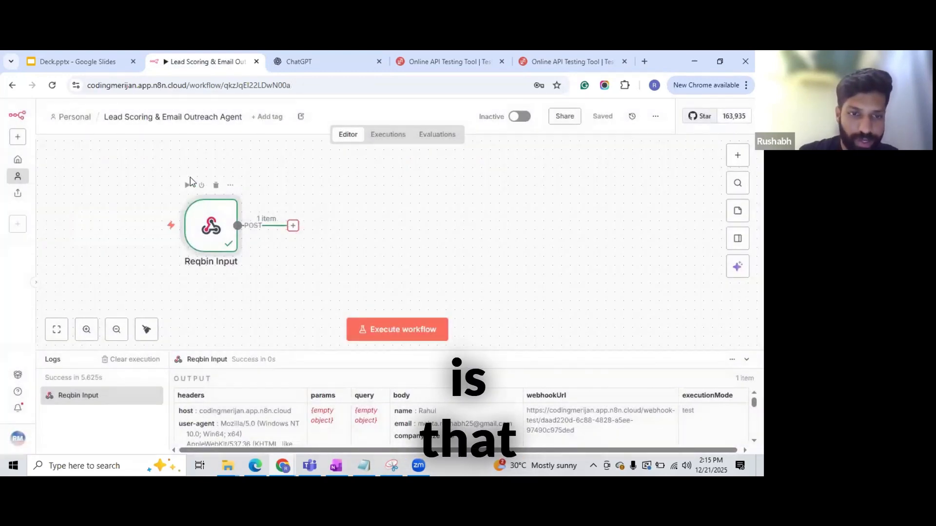
Step: Add an AI Agent node connected to the output of the Reqbin Input node
{"action": "left_click", "coordinate": [293, 226]}
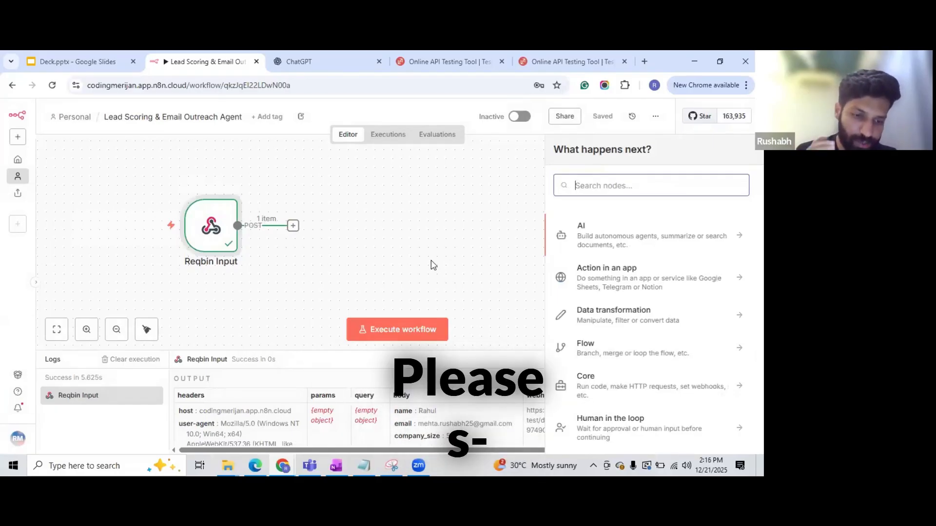
{"action": "type", "text": "ai"}
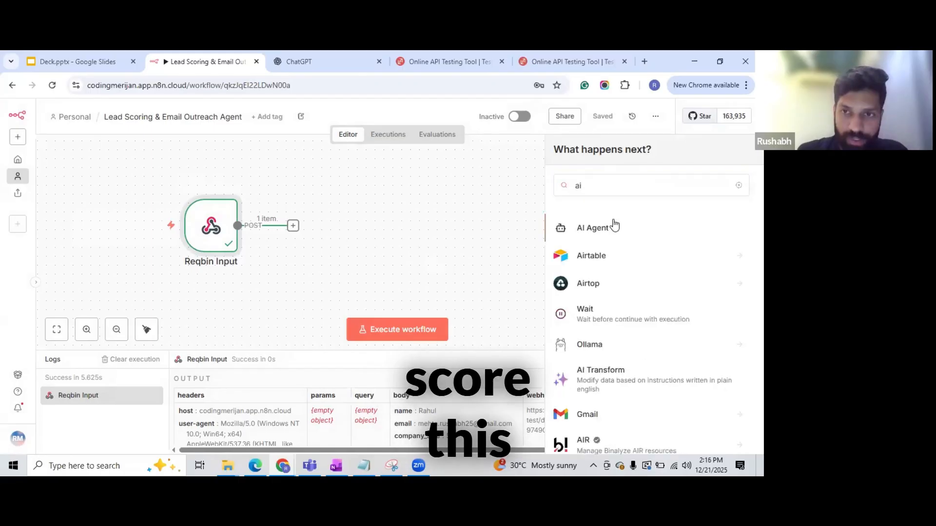
{"action": "left_click", "coordinate": [612, 225]}
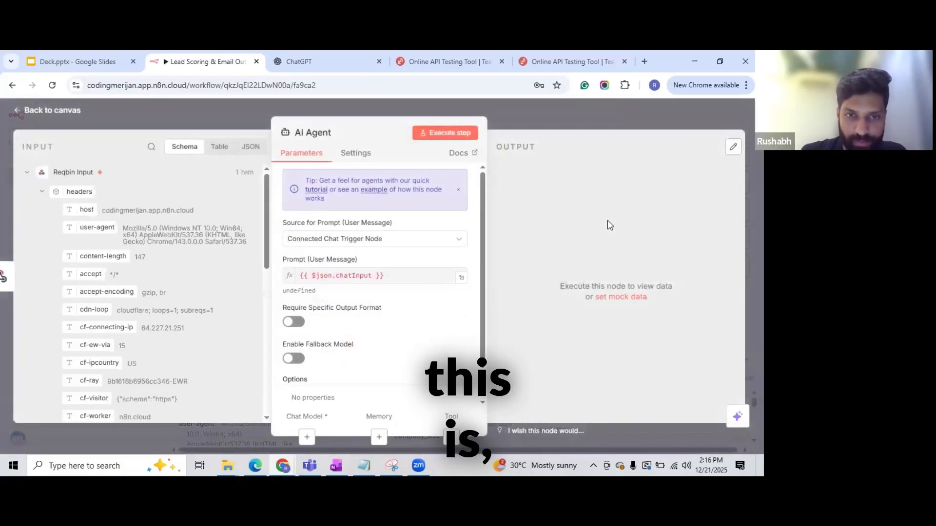
Step: Rename the AI Agent node as Lead Scoring Agent
{"action": "left_click", "coordinate": [396, 239]}
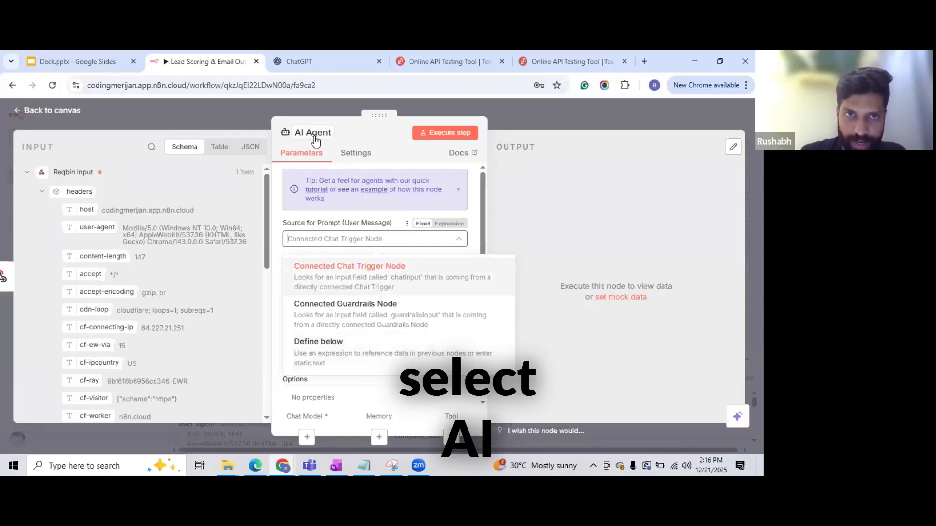
{"action": "left_click", "coordinate": [314, 136]}
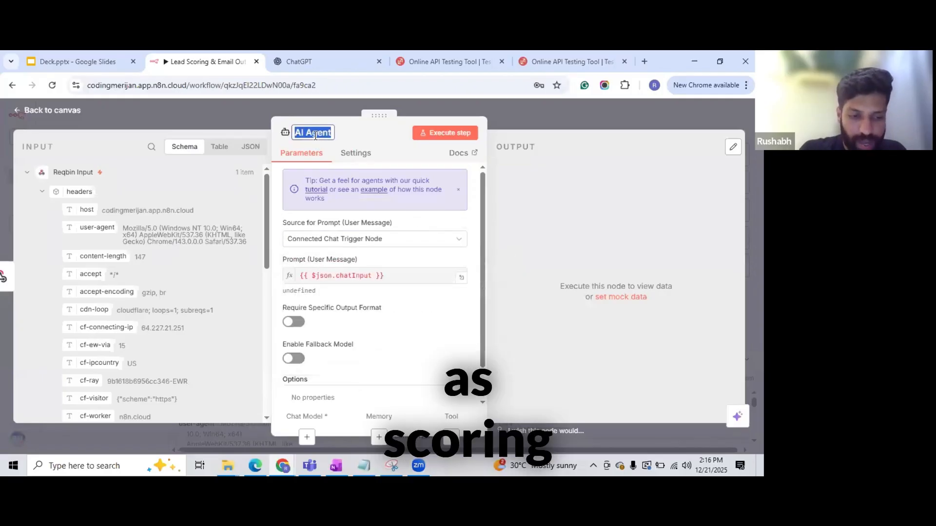
{"action": "type", "text": "Scor"}
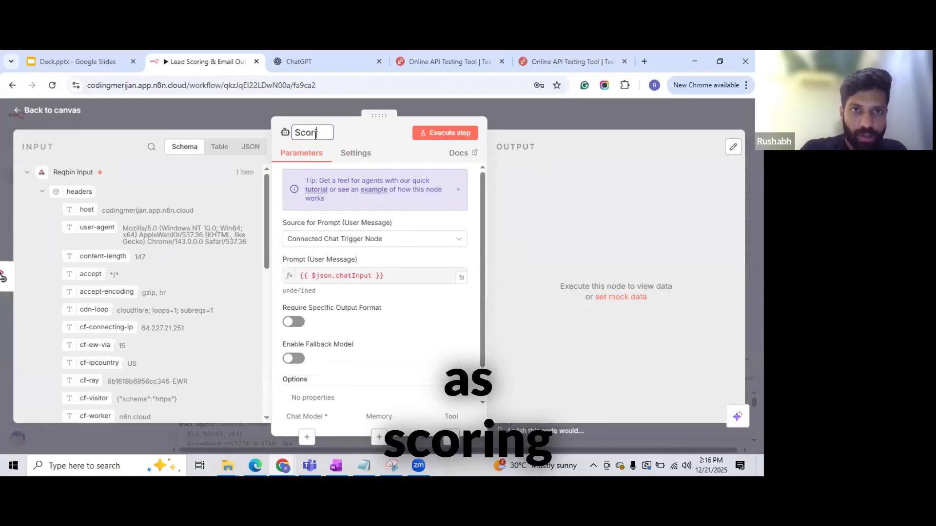
{"action": "type", "text": "ing Agent"}
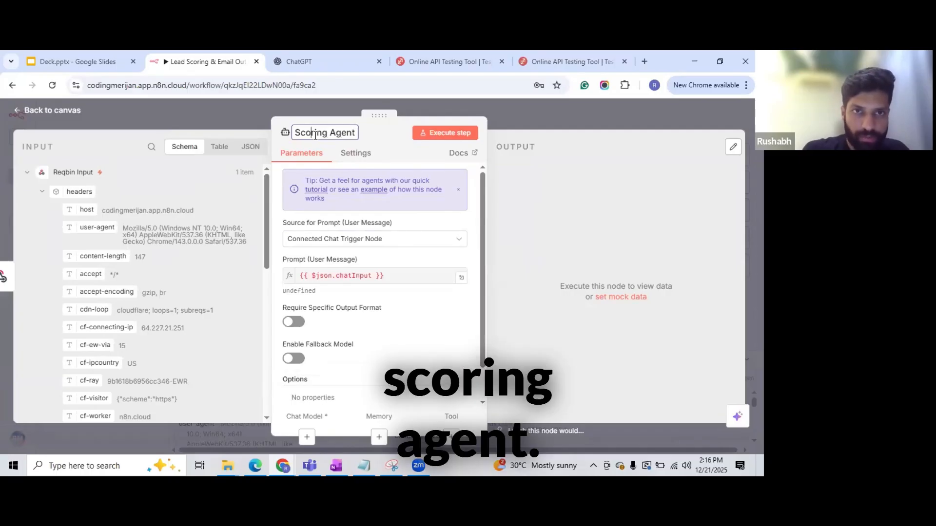
{"action": "key", "text": "Home"}
{"action": "type", "text": "Lead"}
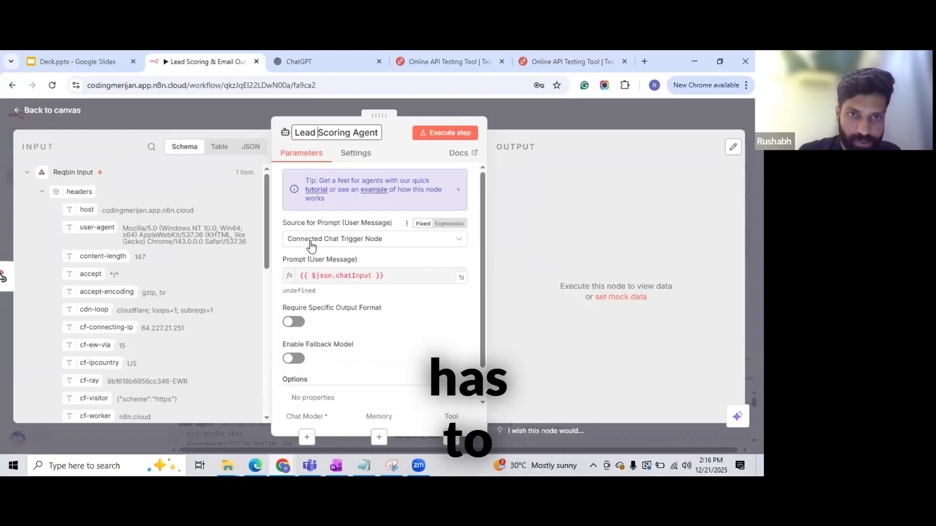
Step: Set the agent's source for prompt to Define below, and attach an OpenAI Chat Model as its chat model
{"action": "left_click", "coordinate": [324, 244]}
{"action": "left_click", "coordinate": [331, 344]}
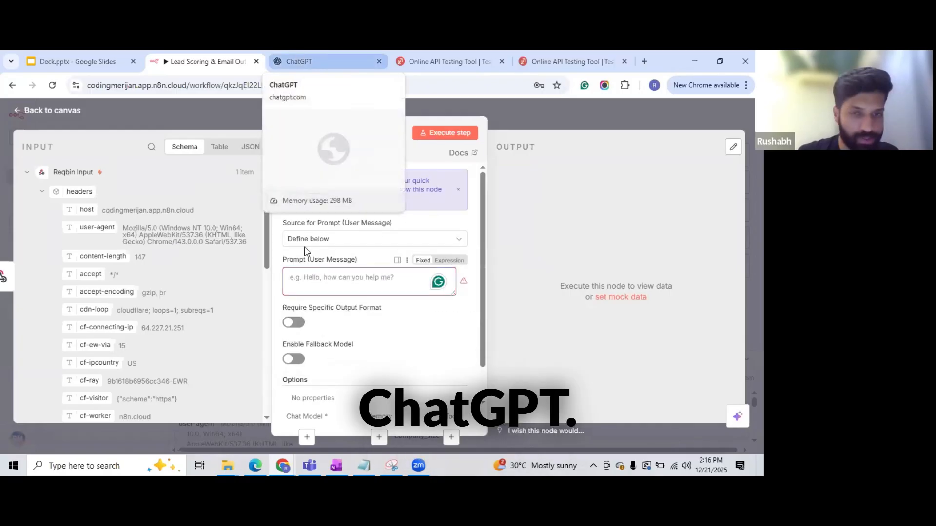
{"action": "left_click", "coordinate": [308, 437]}
{"action": "type", "text": "open"}
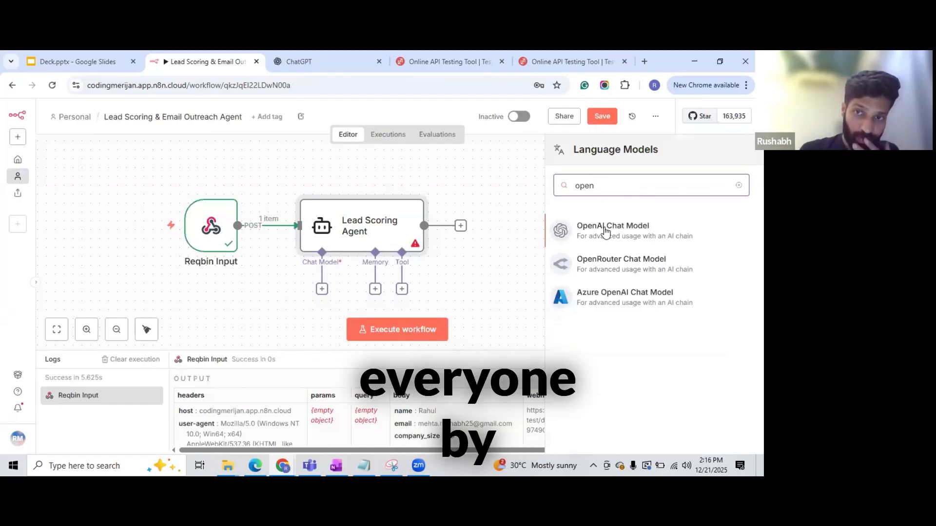
{"action": "left_click", "coordinate": [605, 231]}
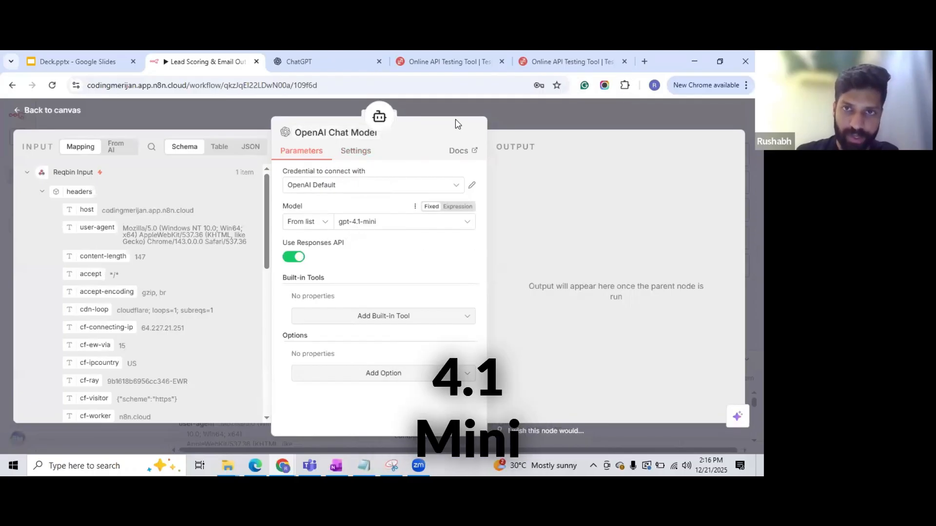
{"action": "key", "text": "Escape"}
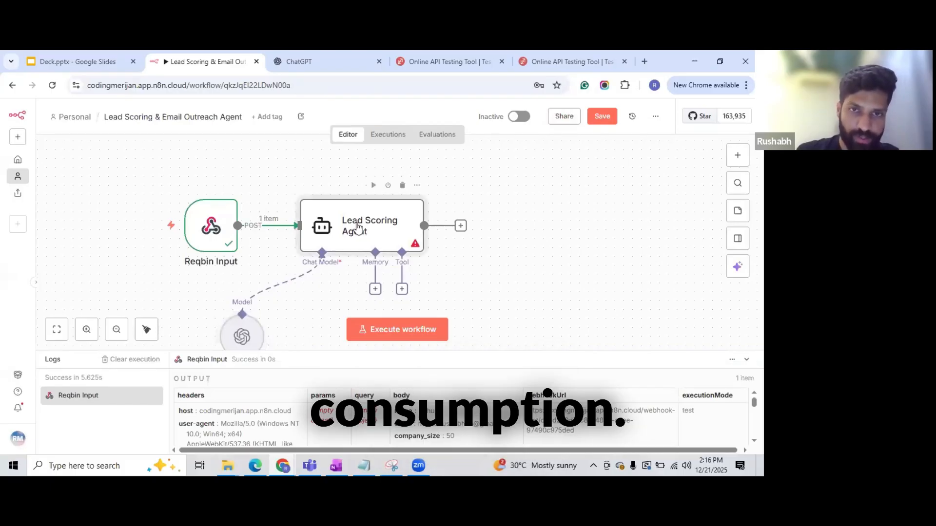
Step: Reopen the Lead Scoring Agent, look over the webhook body fields in its input, and switch to ChatGPT
{"action": "double_click", "coordinate": [358, 229]}
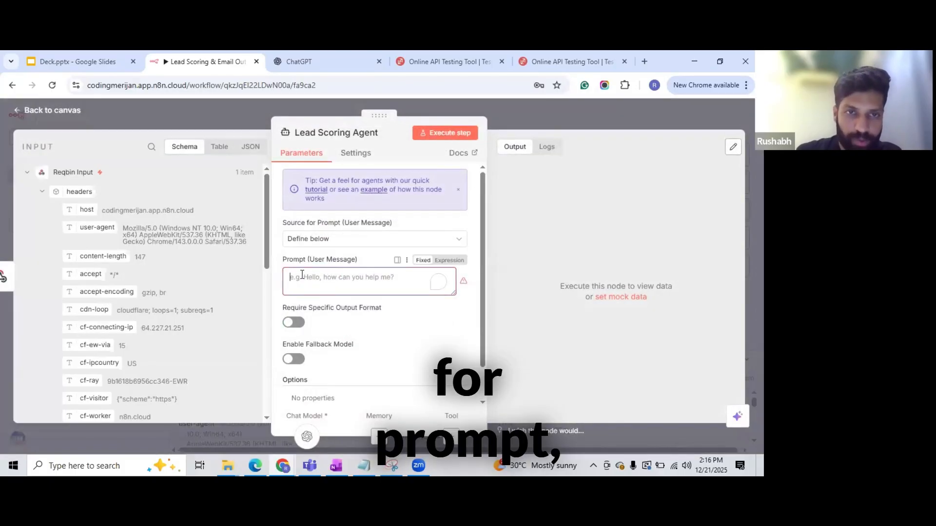
{"action": "scroll", "coordinate": [127, 340], "scroll_direction": "down", "scroll_amount": 2}
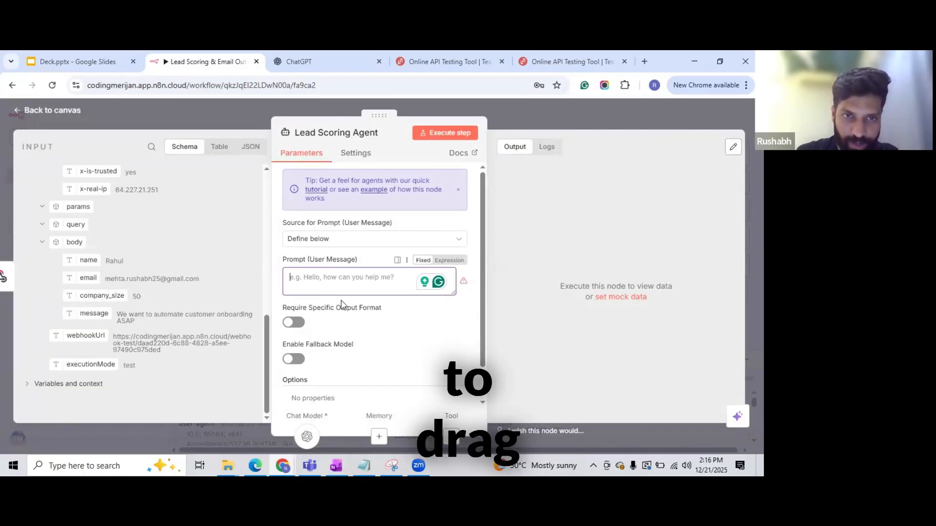
{"action": "key", "text": "ctrl+Tab"}
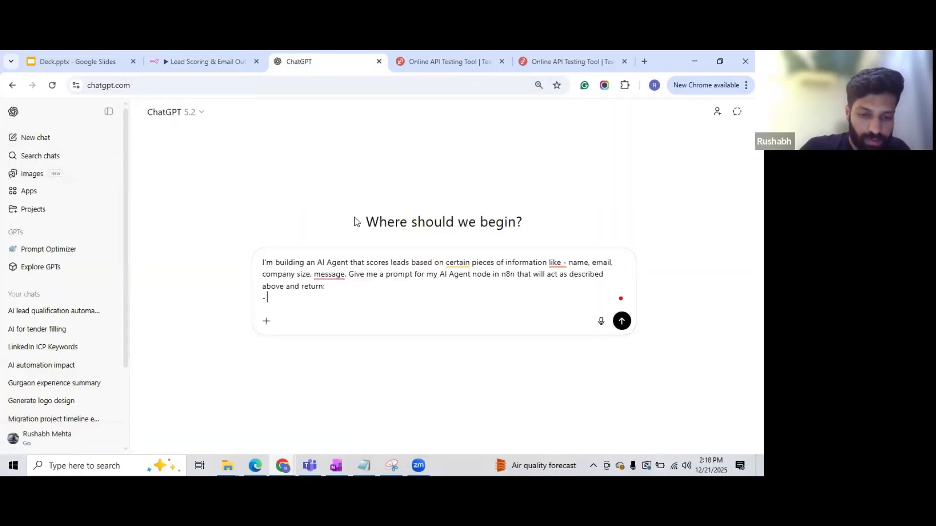
Step: List "Lead type (Hot/Cold/Warm)" and "An email" as the return items in the ChatGPT request for the agent's prompt
{"action": "type", "text": "L"}
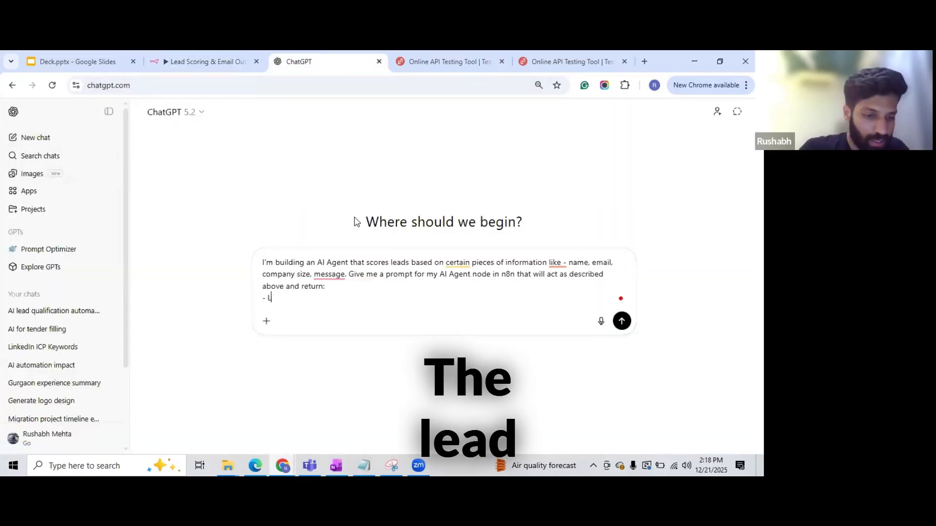
{"action": "type", "text": "ea"}
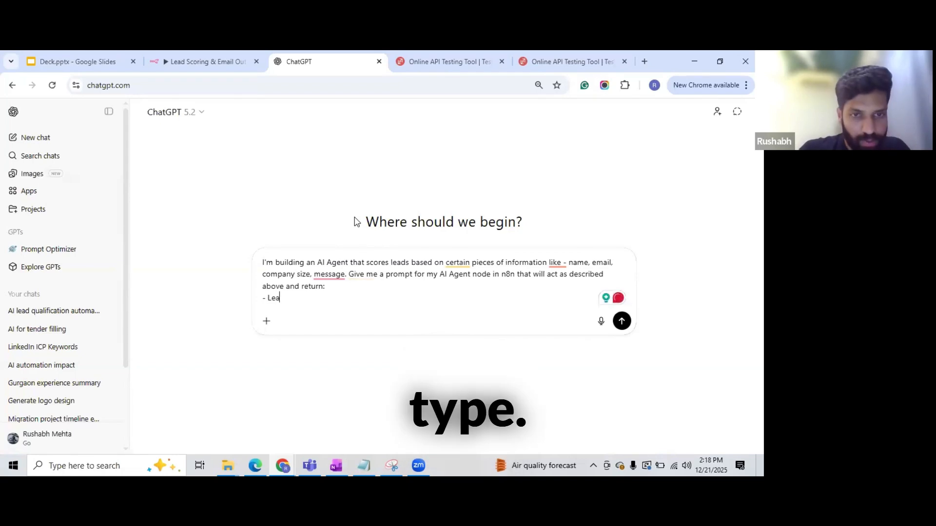
{"action": "type", "text": "d type ("}
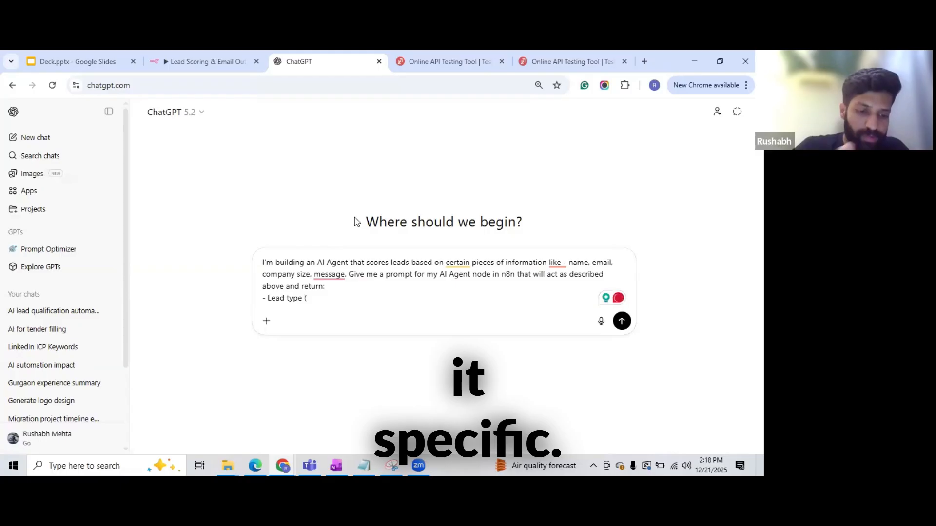
{"action": "type", "text": "Hot"}
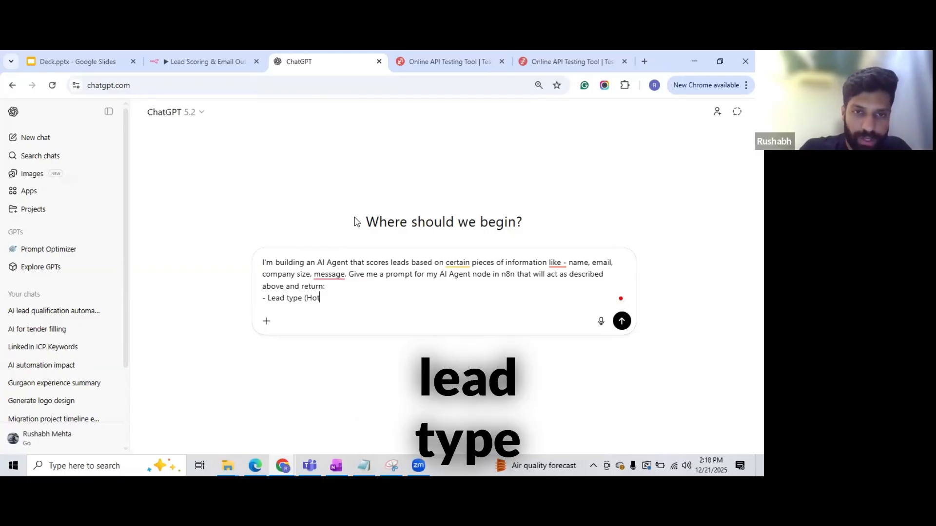
{"action": "type", "text": "/Cold/Warm"}
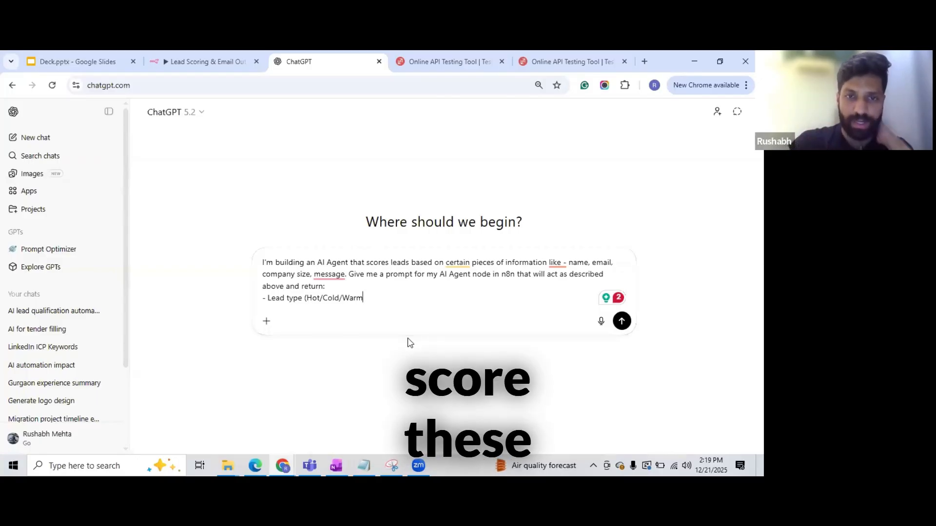
{"action": "type", "text": ")"}
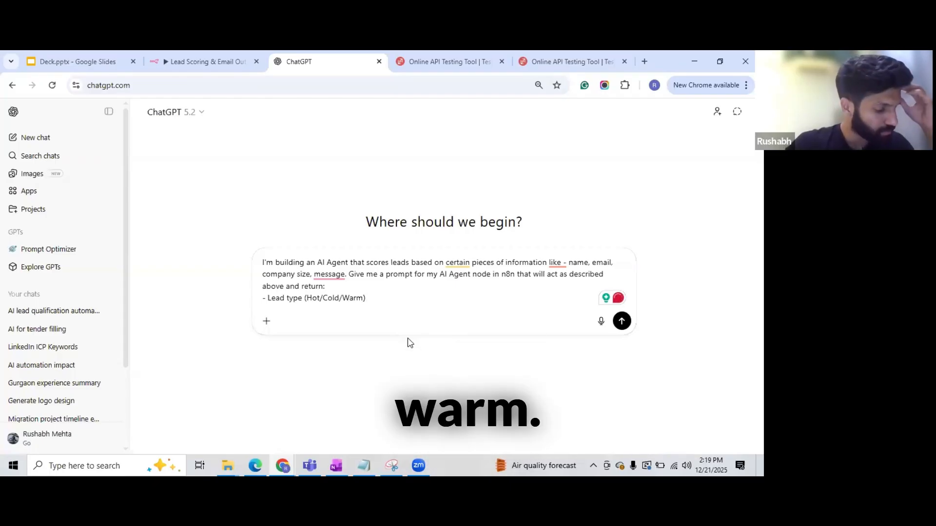
{"action": "key", "text": "shift+Return"}
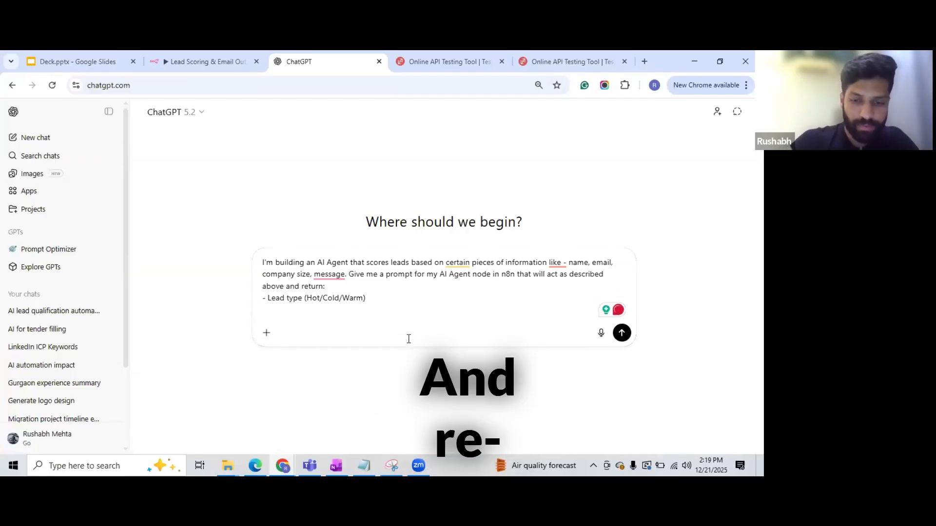
{"action": "type", "text": "- An "}
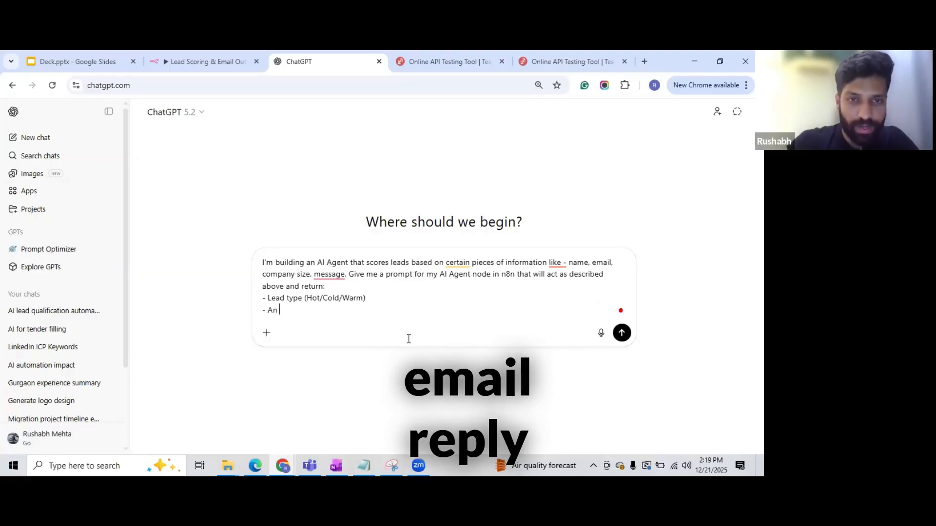
{"action": "type", "text": "email"}
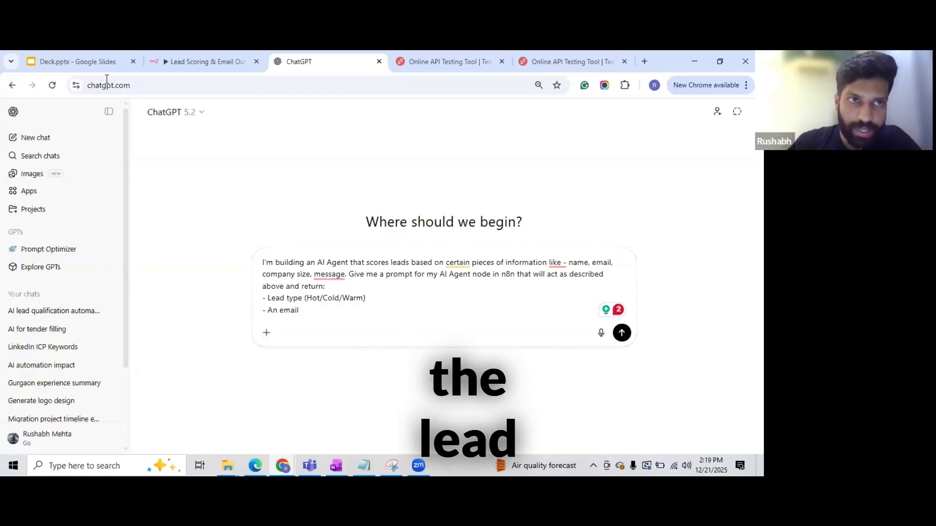
Step: Check the lead's message field in n8n, and insert "in markdown" after "Give me a prompt" in the ChatGPT request
{"action": "left_click", "coordinate": [205, 62]}
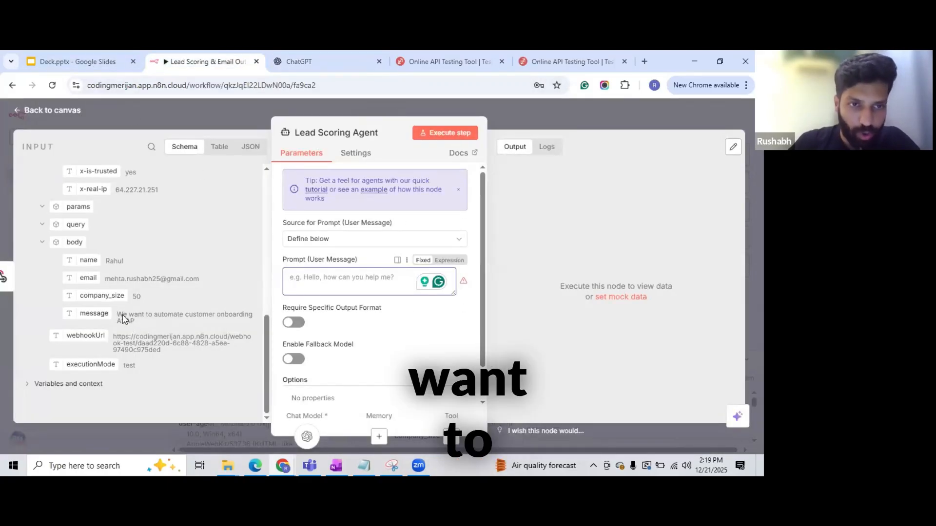
{"action": "triple_click", "coordinate": [157, 327]}
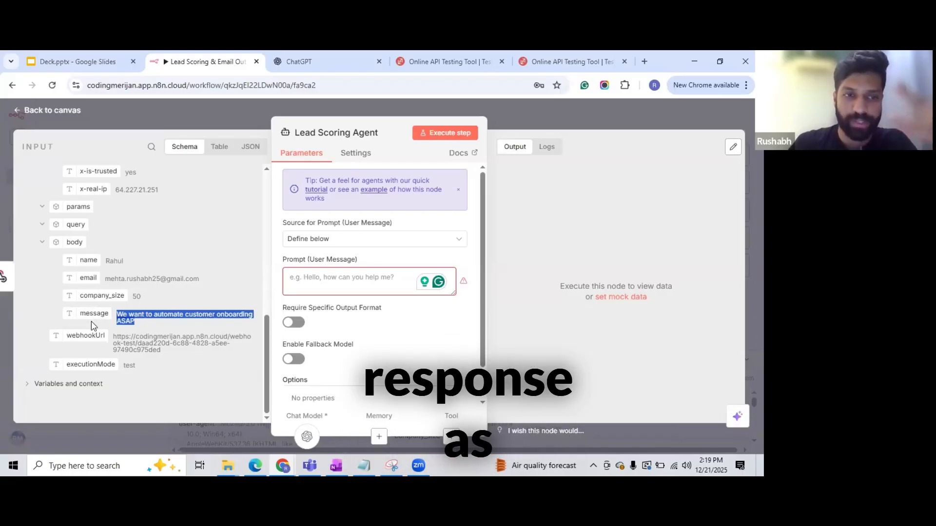
{"action": "left_click", "coordinate": [302, 62]}
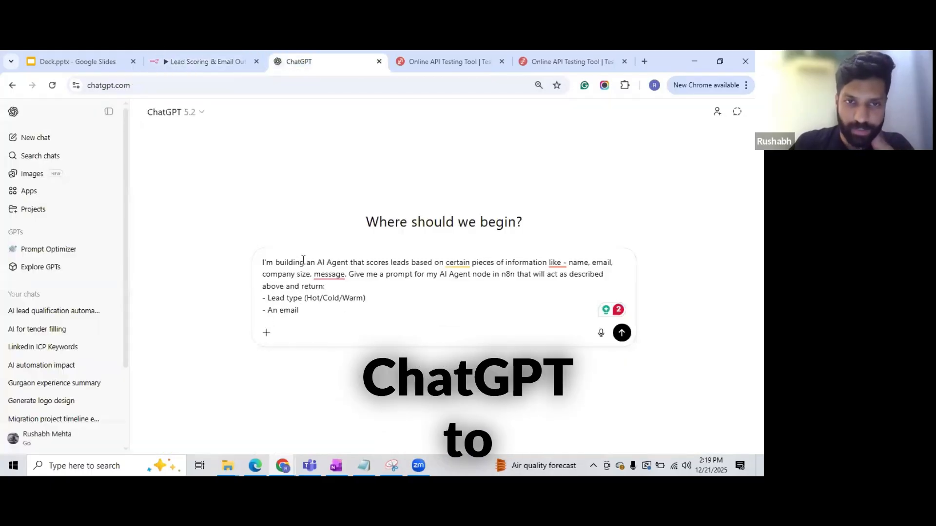
{"action": "left_click", "coordinate": [413, 276]}
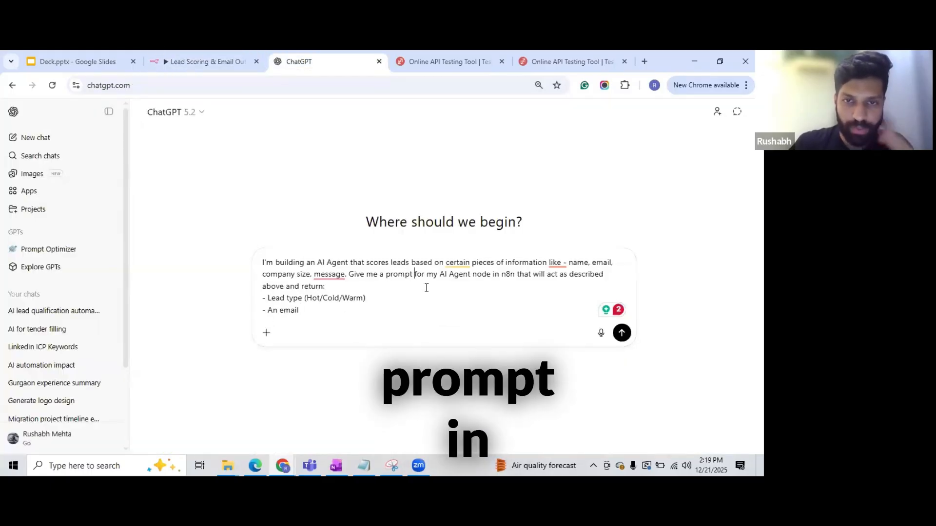
{"action": "type", "text": "in markdown "}
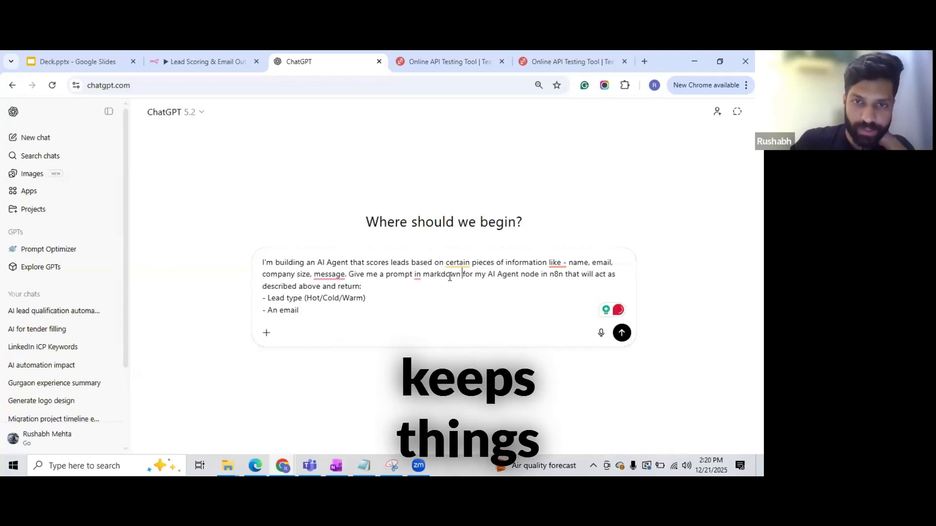
Step: Extend the ChatGPT request with "language" after "markdown" and "response to that lead's message" after "An email", and send it
{"action": "type", "text": "language"}
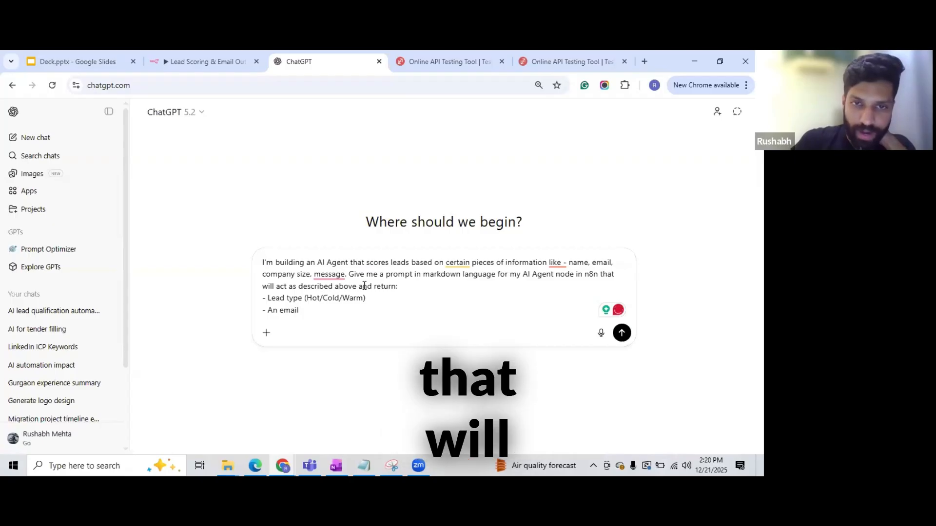
{"action": "left_click", "coordinate": [284, 307]}
{"action": "left_click", "coordinate": [306, 313]}
{"action": "type", "text": "response to that lead's message"}
{"action": "key", "text": "Return"}
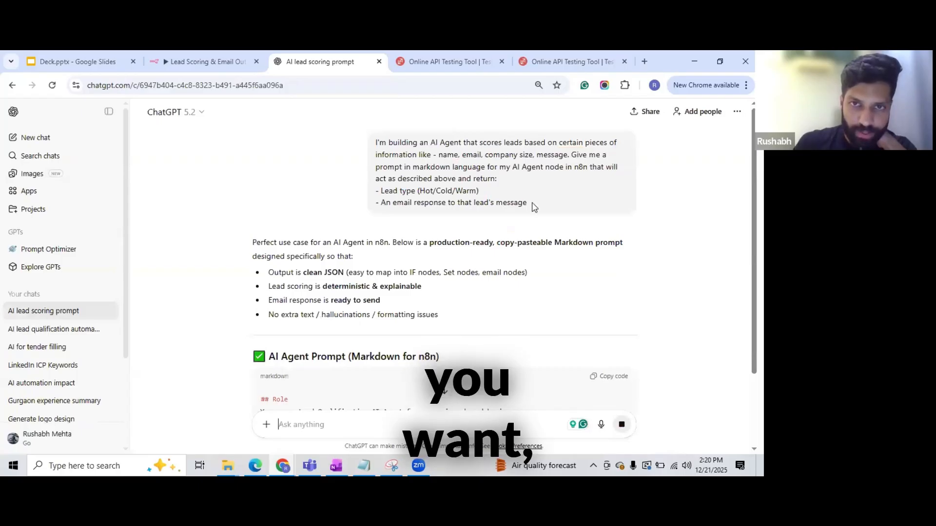
Step: Copy the full text of the sent request from the ChatGPT conversation
{"action": "left_click_drag", "start_coordinate": [532, 204], "coordinate": [375, 143]}
{"action": "right_click", "coordinate": [397, 152]}
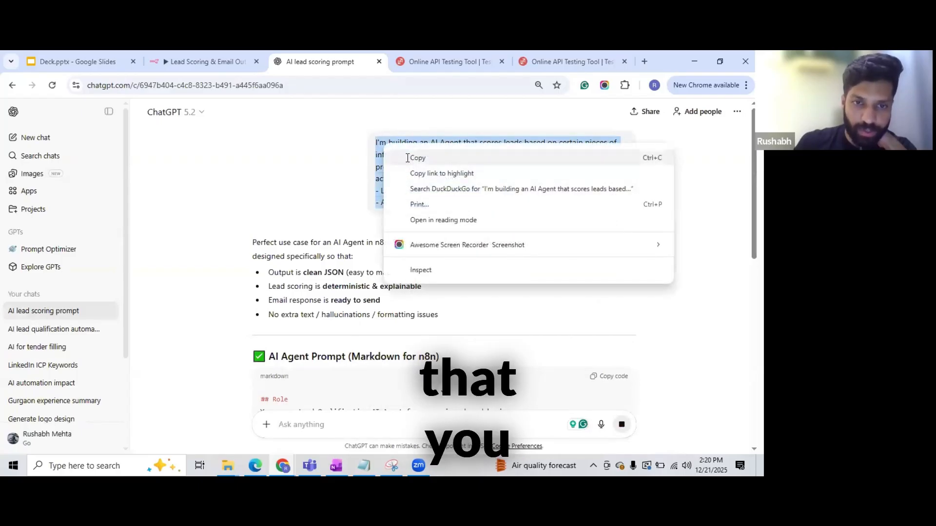
{"action": "left_click", "coordinate": [448, 158]}
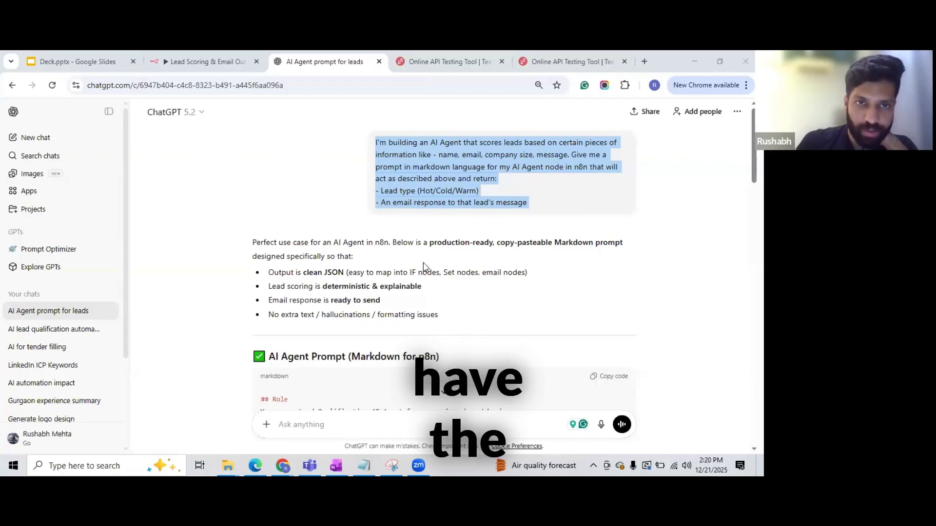
Step: Copy ChatGPT's generated markdown prompt, paste it into the Lead Scoring Agent's user message in n8n, and open the expression editor
{"action": "scroll", "coordinate": [475, 211], "scroll_direction": "down", "scroll_amount": 3}
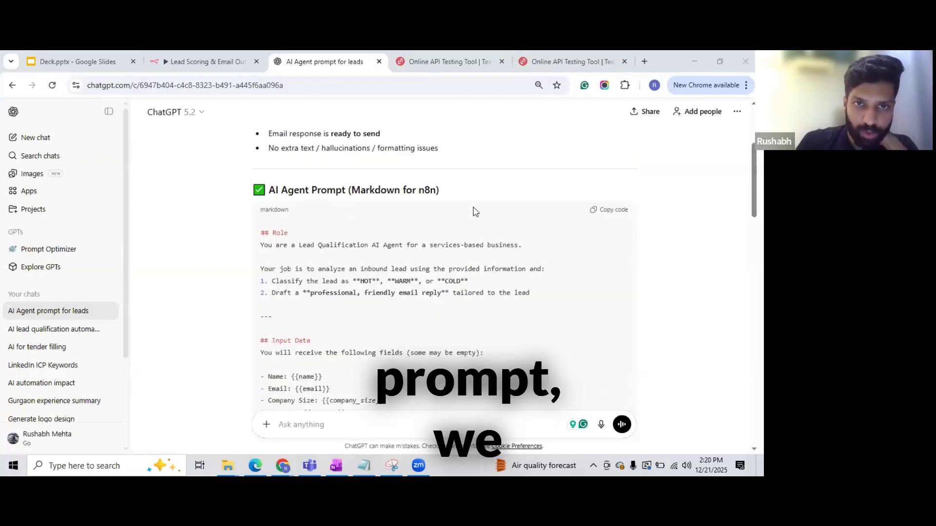
{"action": "left_click", "coordinate": [612, 211]}
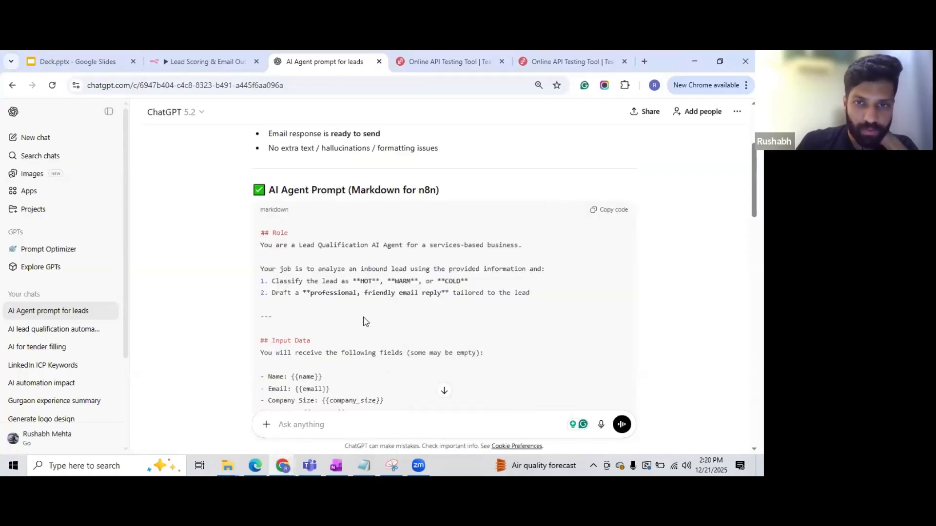
{"action": "key", "text": "ctrl+shift+Tab"}
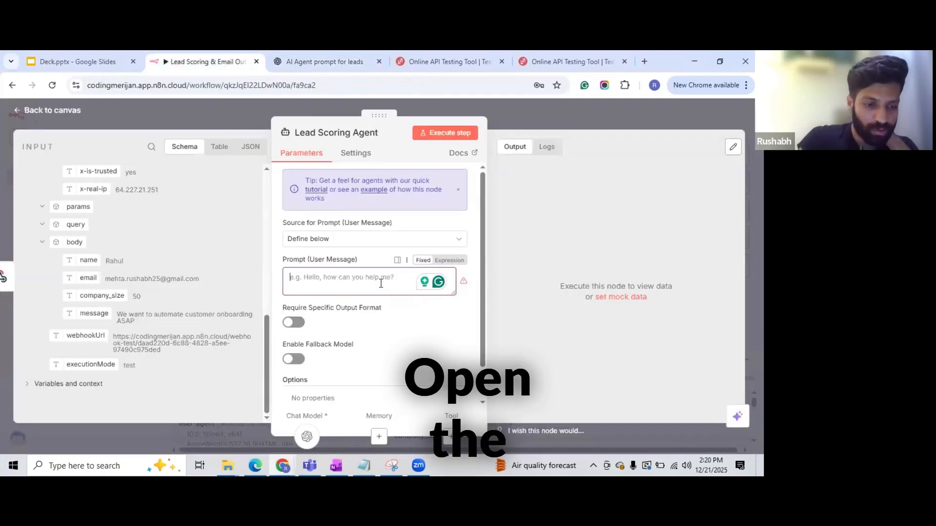
{"action": "key", "text": "ctrl+v"}
{"action": "left_click", "coordinate": [462, 291]}
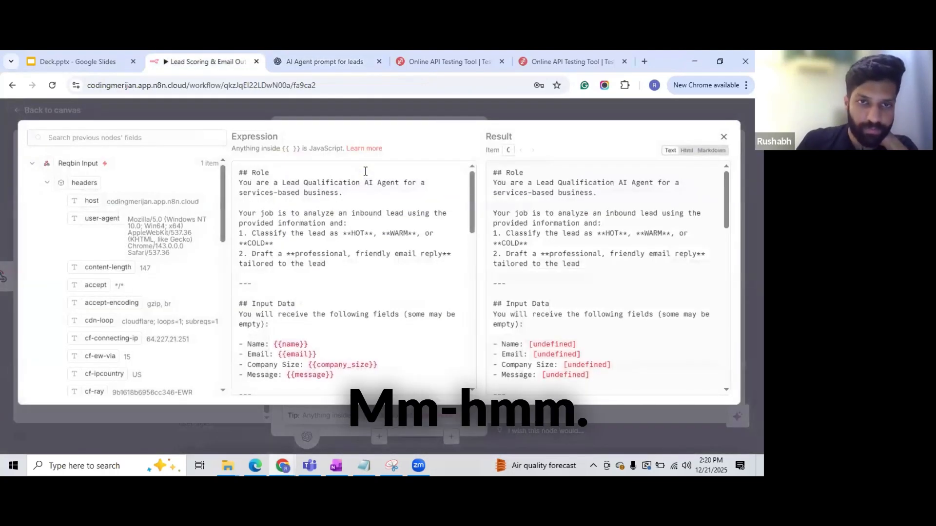
Step: Look over the pasted prompt's role and input data, and replace the {{name}} placeholder with the webhook body's name field
{"action": "left_click_drag", "start_coordinate": [270, 183], "coordinate": [388, 192]}
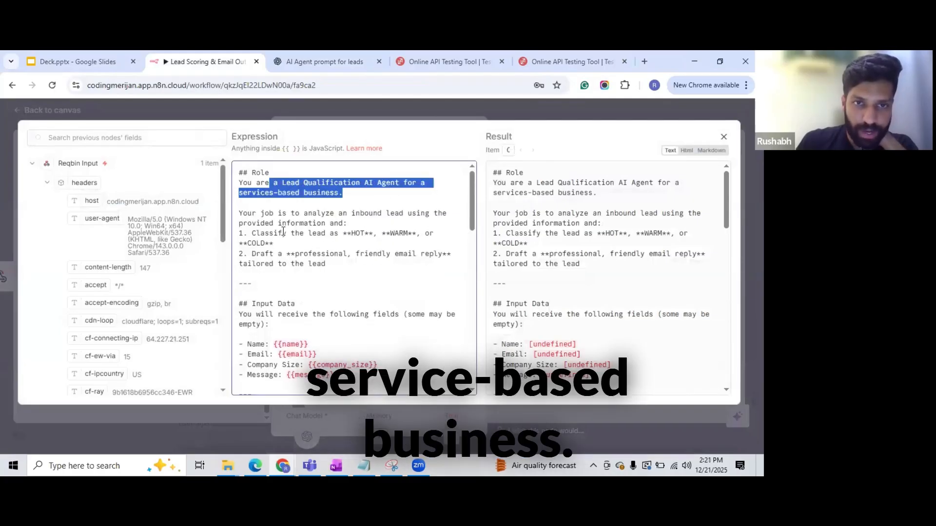
{"action": "scroll", "coordinate": [298, 192], "scroll_direction": "down", "scroll_amount": 1}
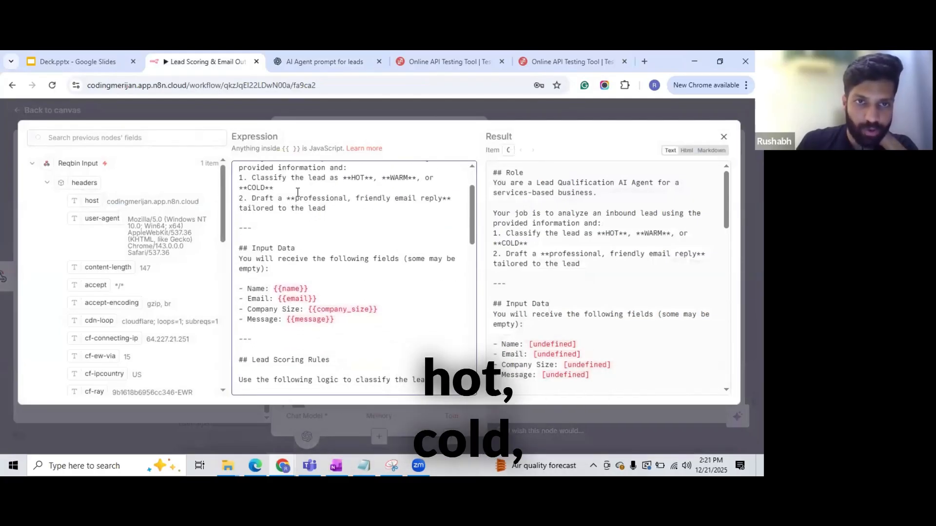
{"action": "scroll", "coordinate": [298, 192], "scroll_direction": "down", "scroll_amount": 3}
{"action": "scroll", "coordinate": [324, 282], "scroll_direction": "up", "scroll_amount": 3}
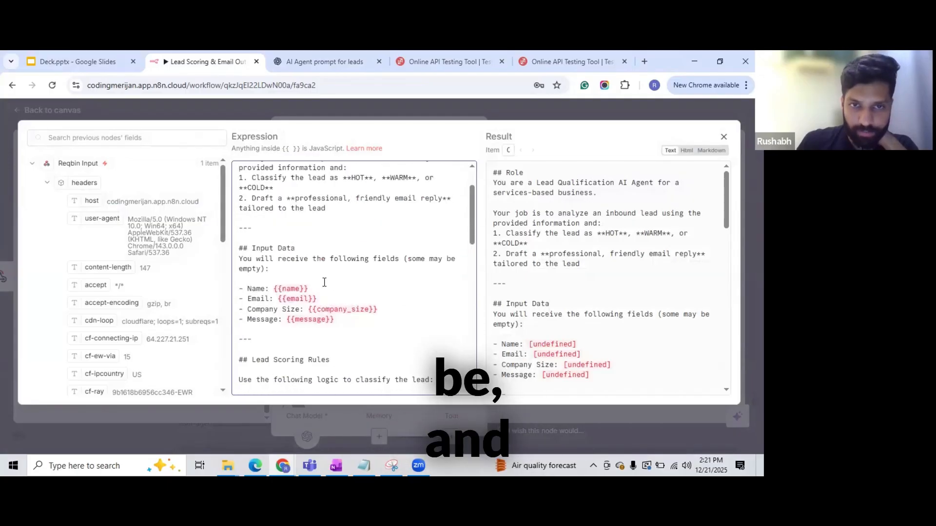
{"action": "scroll", "coordinate": [142, 280], "scroll_direction": "down", "scroll_amount": 6}
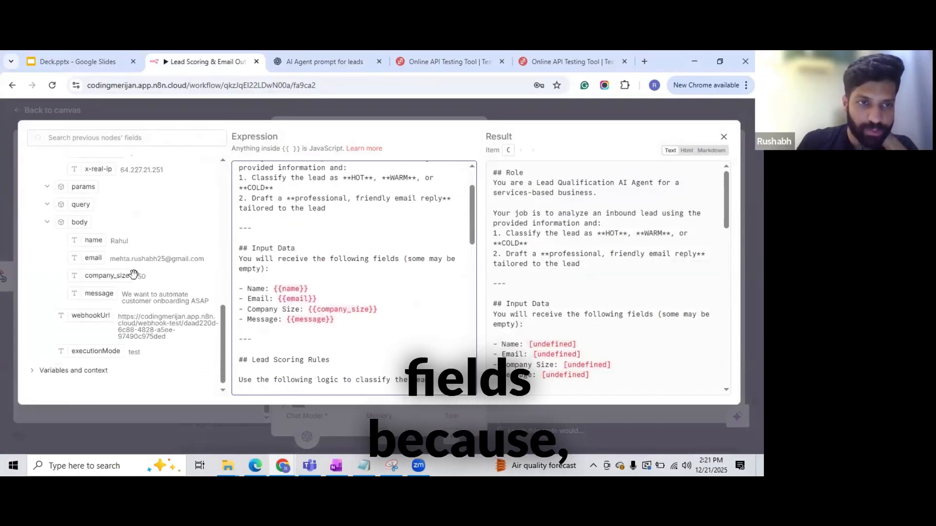
{"action": "scroll", "coordinate": [134, 275], "scroll_direction": "down", "scroll_amount": 1}
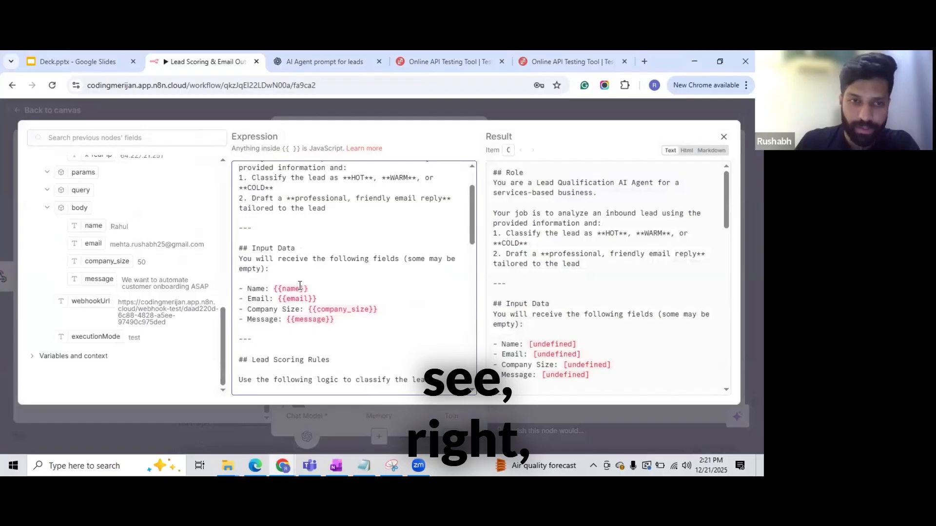
{"action": "key", "text": "BackSpace"}
{"action": "key", "text": "BackSpace"}
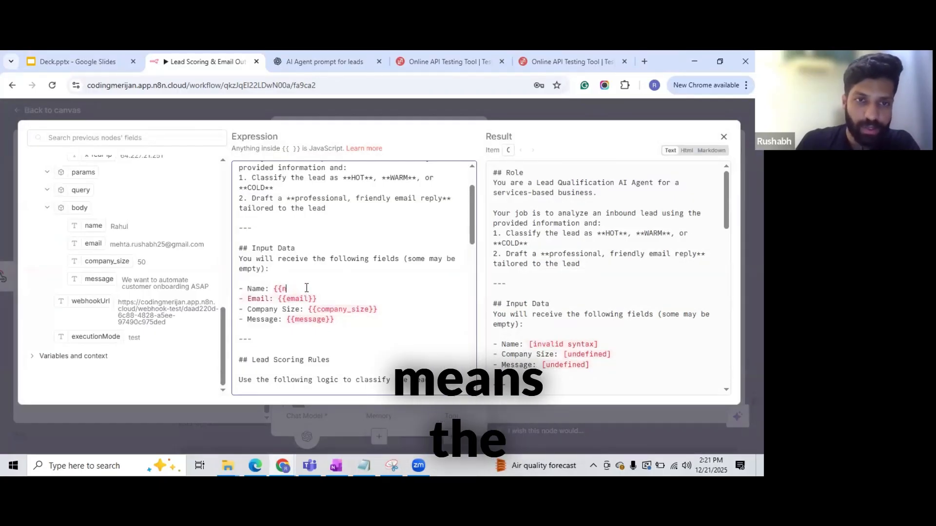
{"action": "key", "text": "BackSpace"}
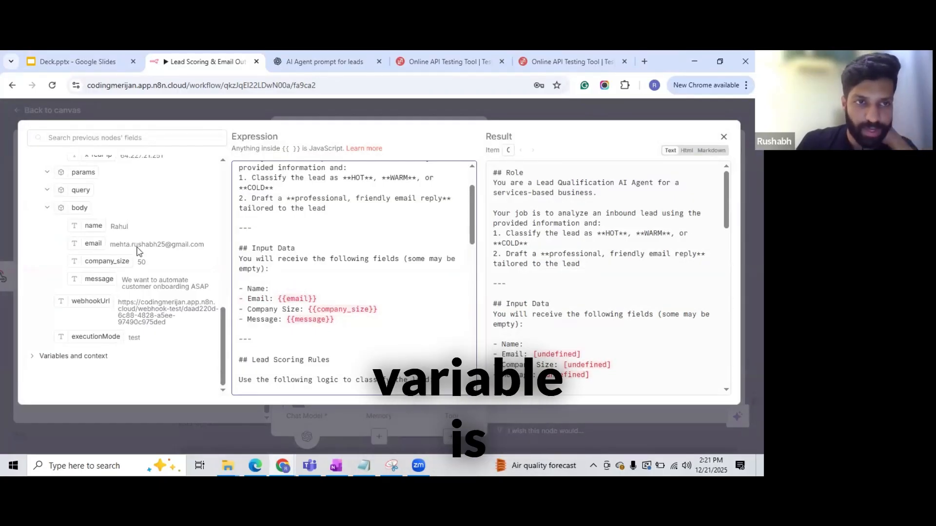
{"action": "left_click_drag", "start_coordinate": [93, 226], "coordinate": [287, 289]}
Step: Replace the {{email}}, {{company_size}} and {{message}} placeholders under Input Data with the matching webhook body fields
{"action": "left_click", "coordinate": [340, 299]}
{"action": "key", "text": "BackSpace"}
{"action": "key", "text": "BackSpace"}
{"action": "key", "text": "BackSpace"}
{"action": "key", "text": "BackSpace"}
{"action": "key", "text": "BackSpace"}
{"action": "key", "text": "BackSpace"}
{"action": "key", "text": "BackSpace"}
{"action": "key", "text": "BackSpace"}
{"action": "key", "text": "BackSpace"}
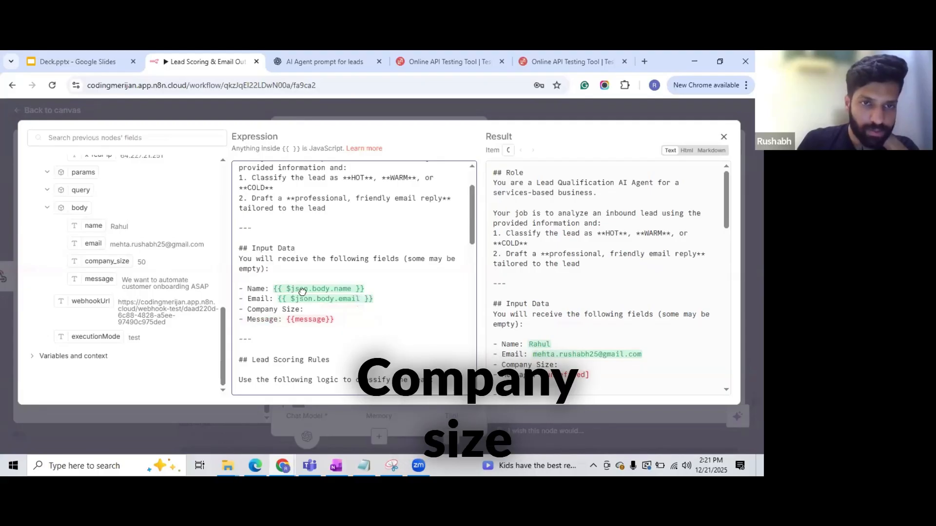
{"action": "left_click_drag", "start_coordinate": [303, 292], "coordinate": [324, 296]}
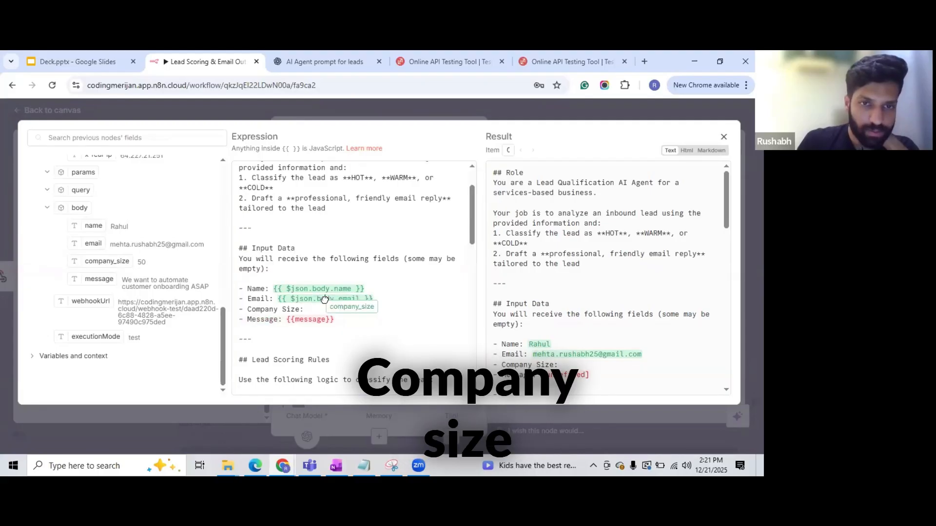
{"action": "left_click_drag", "start_coordinate": [324, 297], "coordinate": [341, 310]}
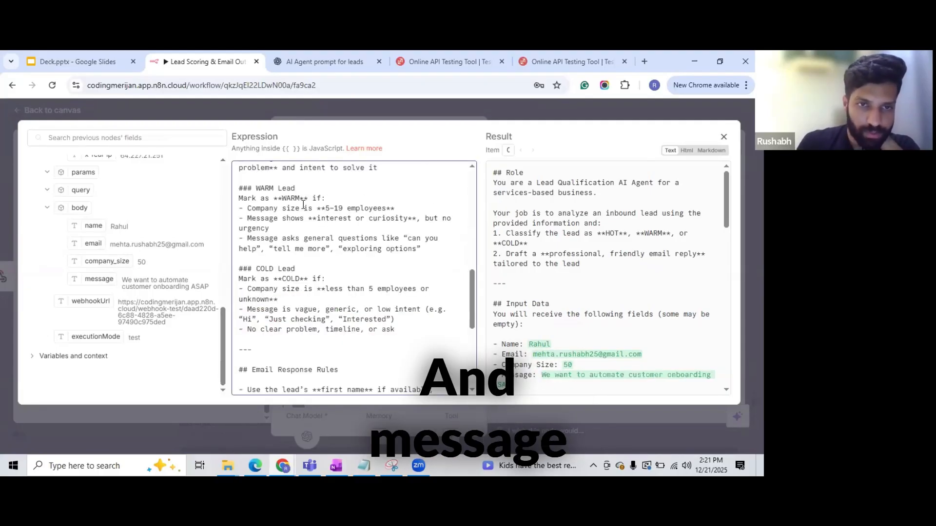
Step: Review the prompt's lead scoring, email response and output format rules, close the expression editor, and execute the Lead Scoring Agent
{"action": "scroll", "coordinate": [304, 250], "scroll_direction": "down", "scroll_amount": 5}
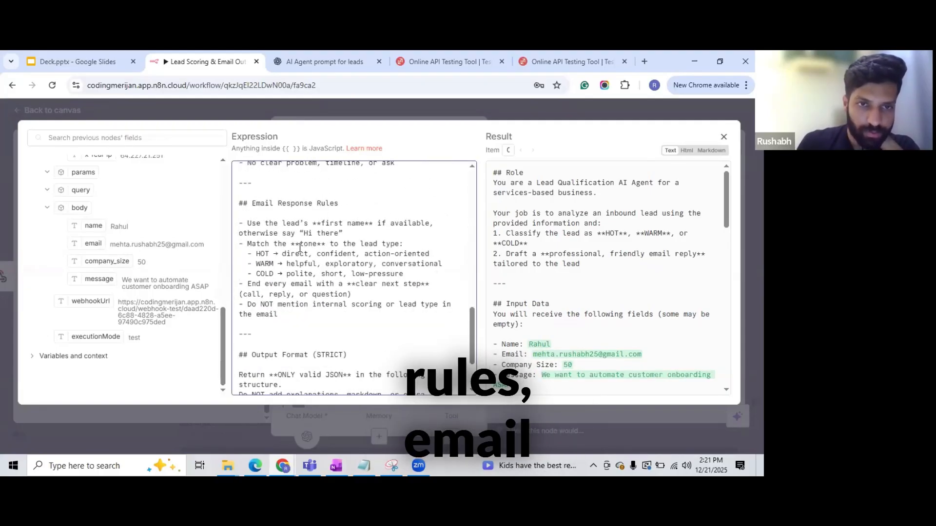
{"action": "scroll", "coordinate": [300, 248], "scroll_direction": "down", "scroll_amount": 2}
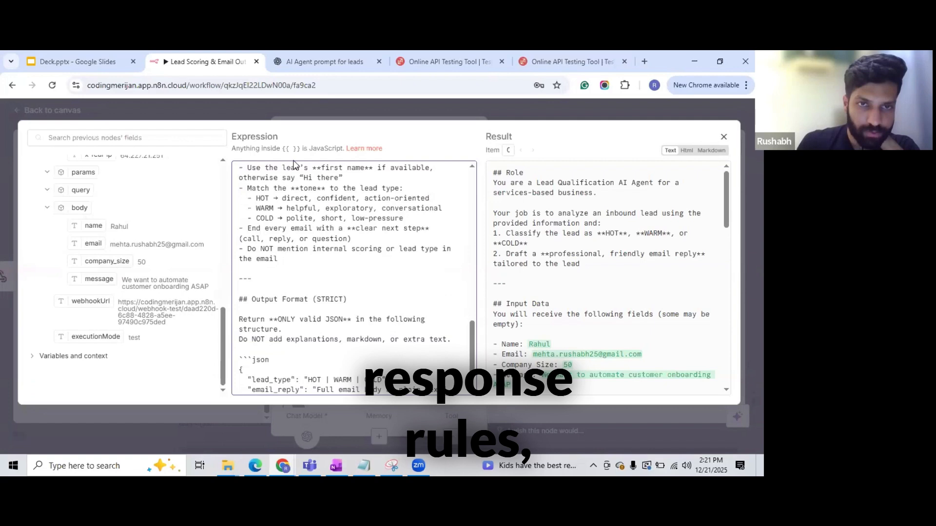
{"action": "scroll", "coordinate": [308, 226], "scroll_direction": "down", "scroll_amount": 1}
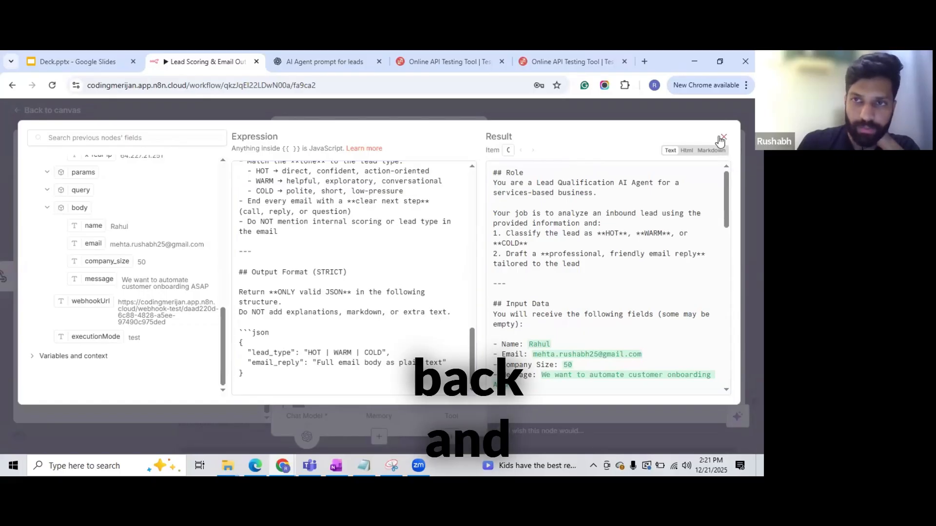
{"action": "left_click", "coordinate": [721, 140]}
{"action": "left_click", "coordinate": [415, 135]}
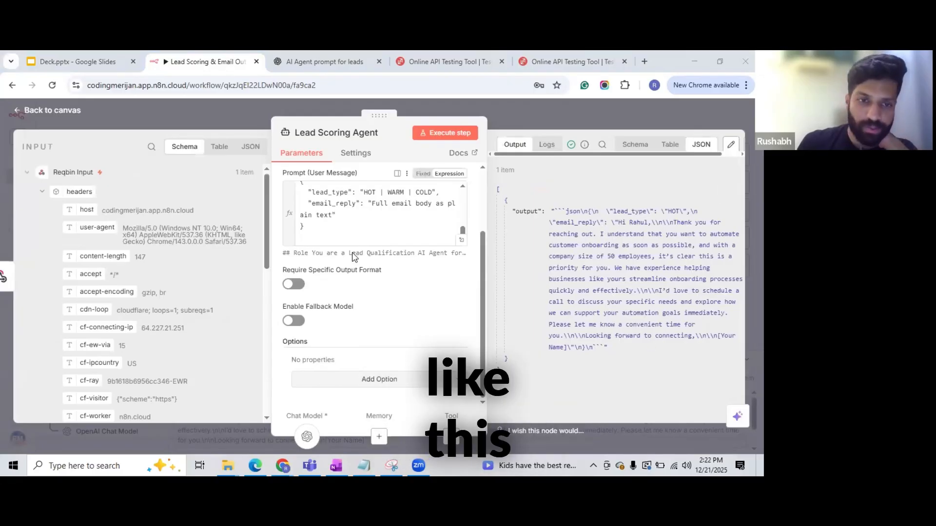
Step: Examine the lead_type and email_reply values and the JSON string formatting in the Lead Scoring Agent's output, and return to the canvas
{"action": "left_click_drag", "start_coordinate": [615, 222], "coordinate": [651, 222]}
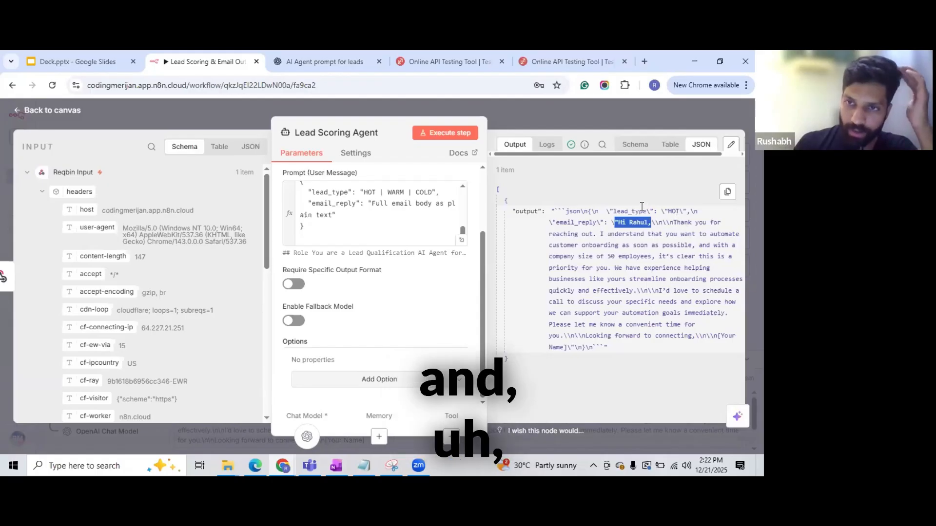
{"action": "left_click_drag", "start_coordinate": [615, 211], "coordinate": [676, 211]}
{"action": "left_click_drag", "start_coordinate": [556, 223], "coordinate": [589, 222]}
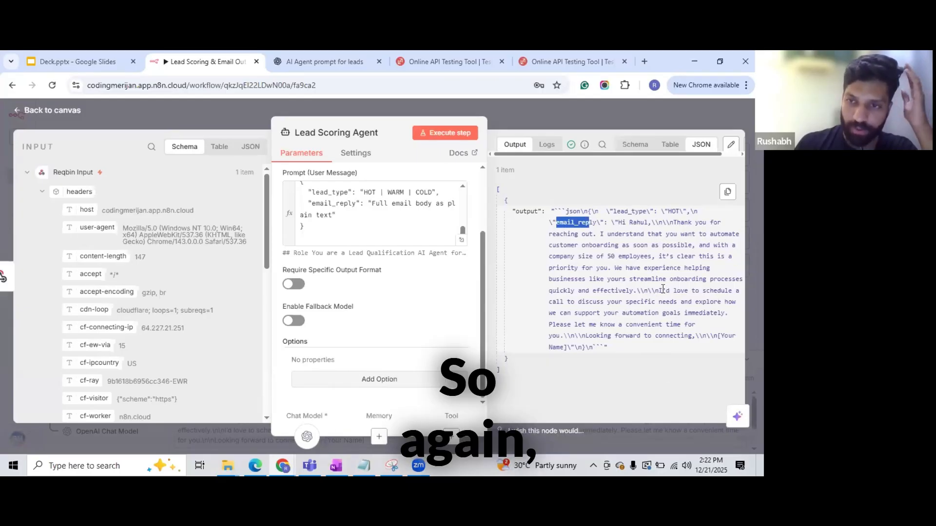
{"action": "left_click_drag", "start_coordinate": [659, 292], "coordinate": [722, 329]}
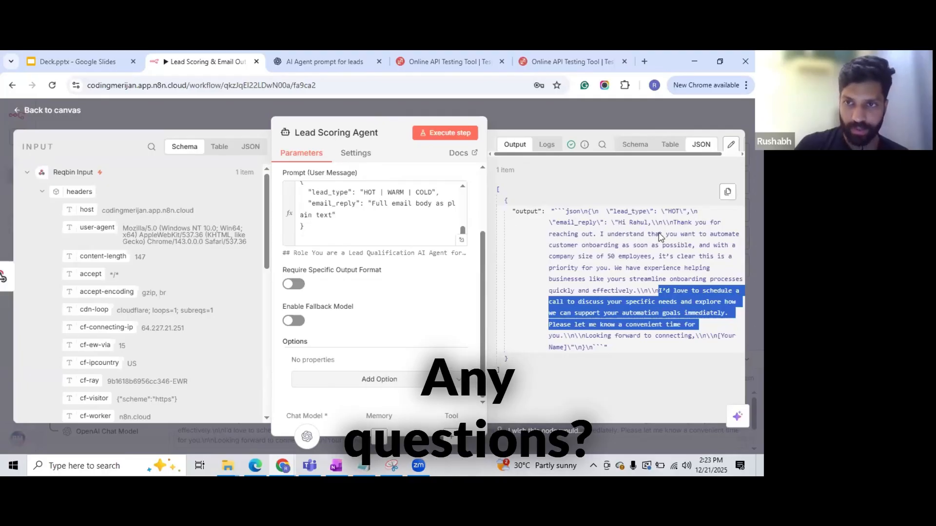
{"action": "key", "text": "Escape"}
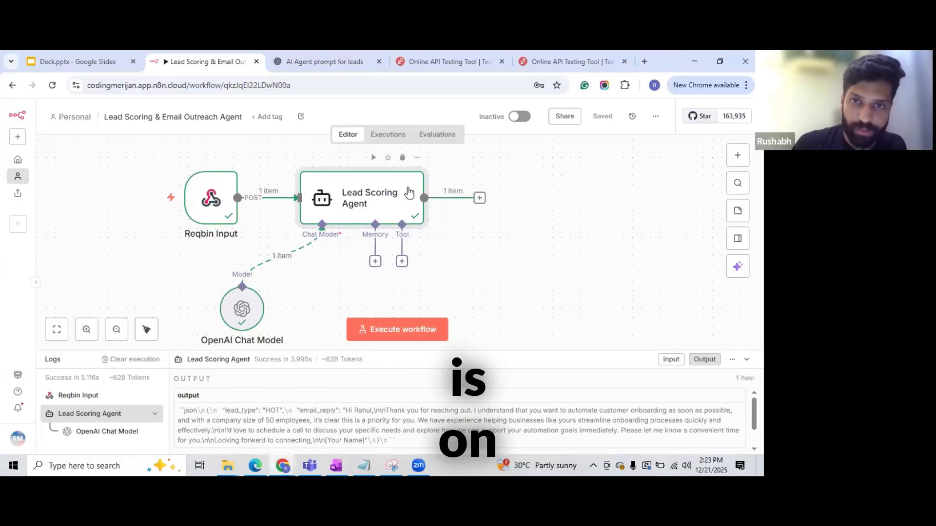
{"action": "key", "text": "Return"}
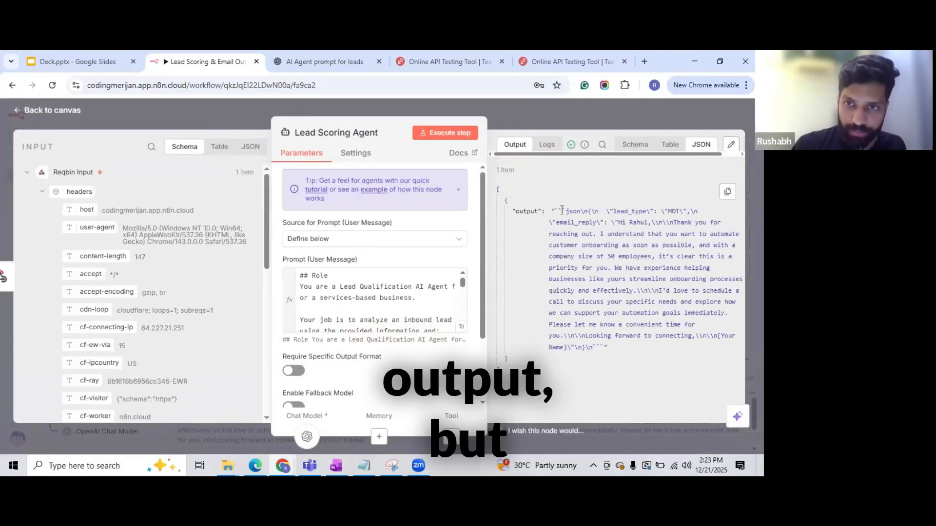
{"action": "left_click_drag", "start_coordinate": [551, 212], "coordinate": [595, 210]}
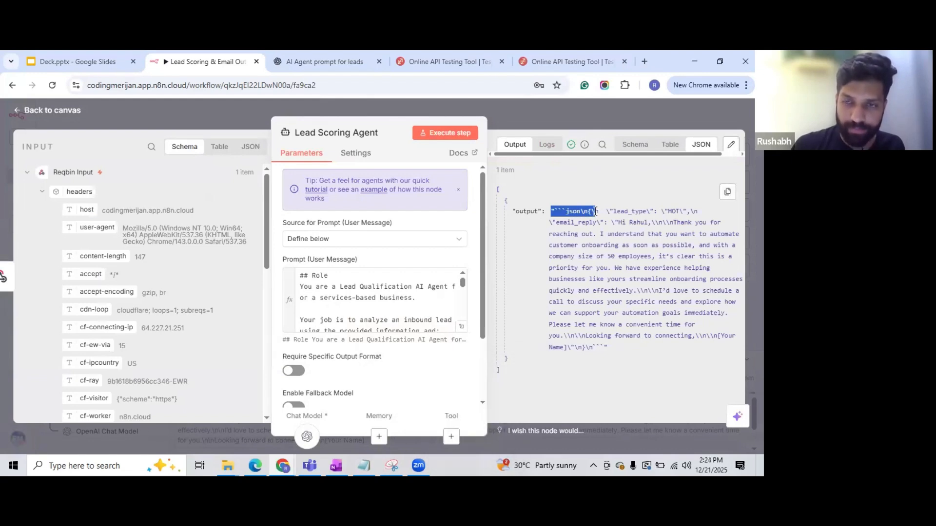
{"action": "left_click_drag", "start_coordinate": [598, 211], "coordinate": [607, 353]}
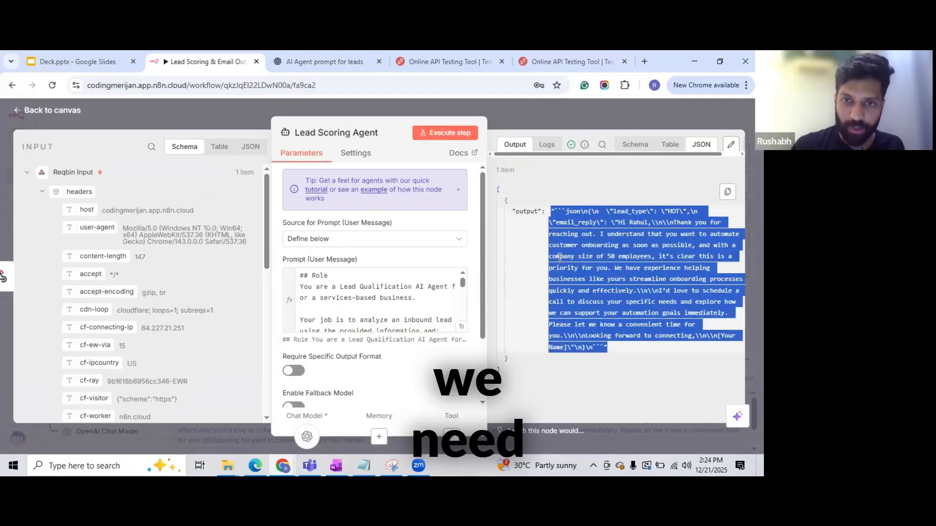
{"action": "left_click", "coordinate": [516, 145]}
{"action": "key", "text": "Escape"}
Step: Add an Edit Fields (Set) node after the Lead Scoring Agent, and add one empty string field to it
{"action": "left_click", "coordinate": [480, 198]}
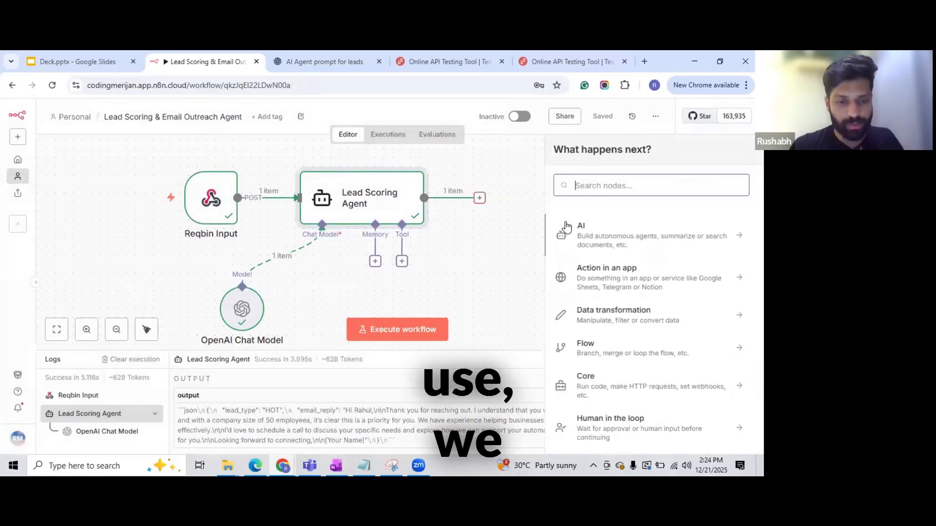
{"action": "type", "text": "set"}
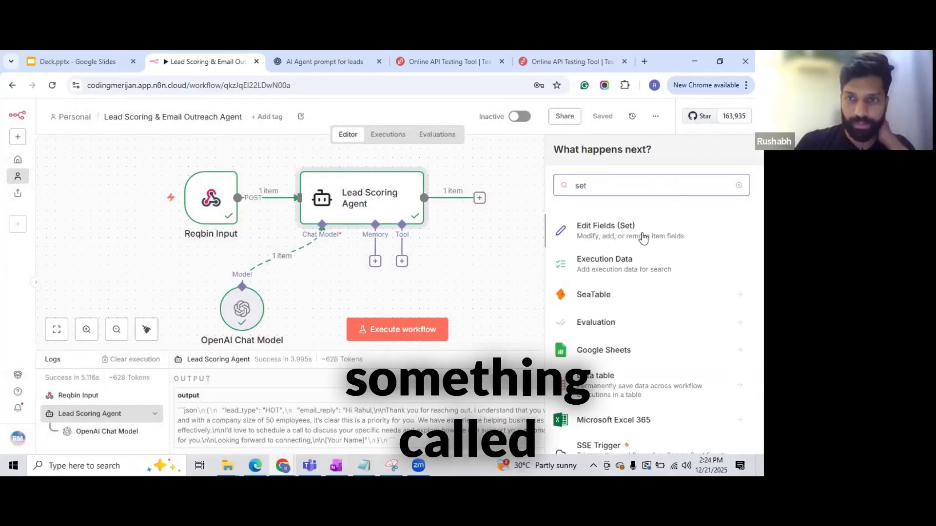
{"action": "left_click", "coordinate": [643, 238]}
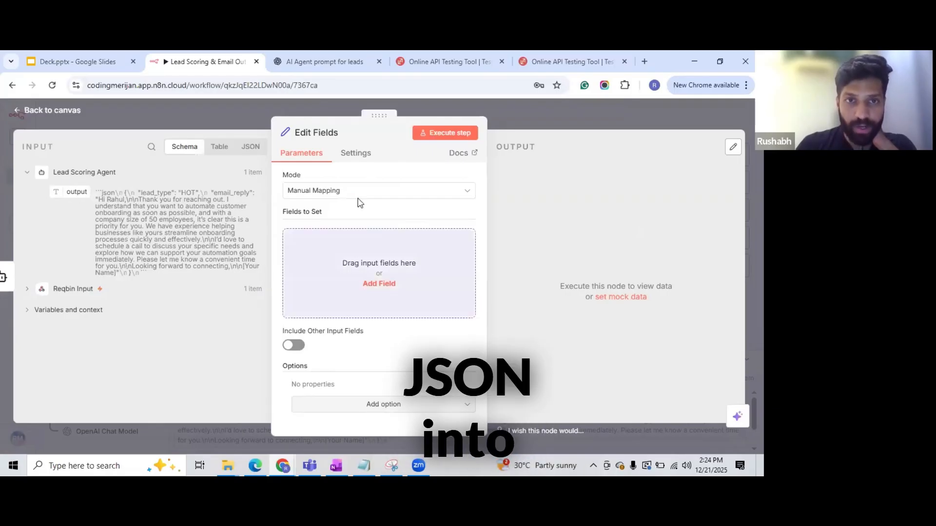
{"action": "left_click", "coordinate": [377, 284]}
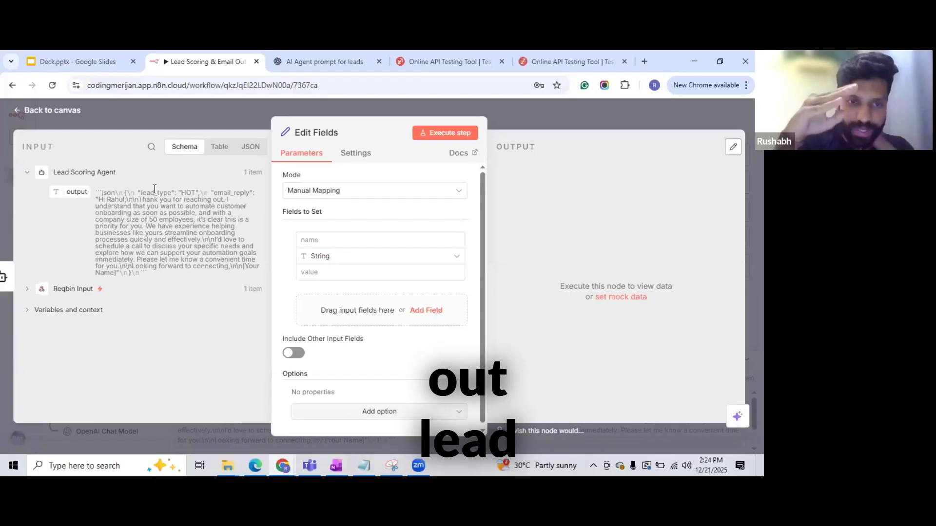
Step: Rename the Edit Fields node as Set
{"action": "left_click", "coordinate": [308, 130]}
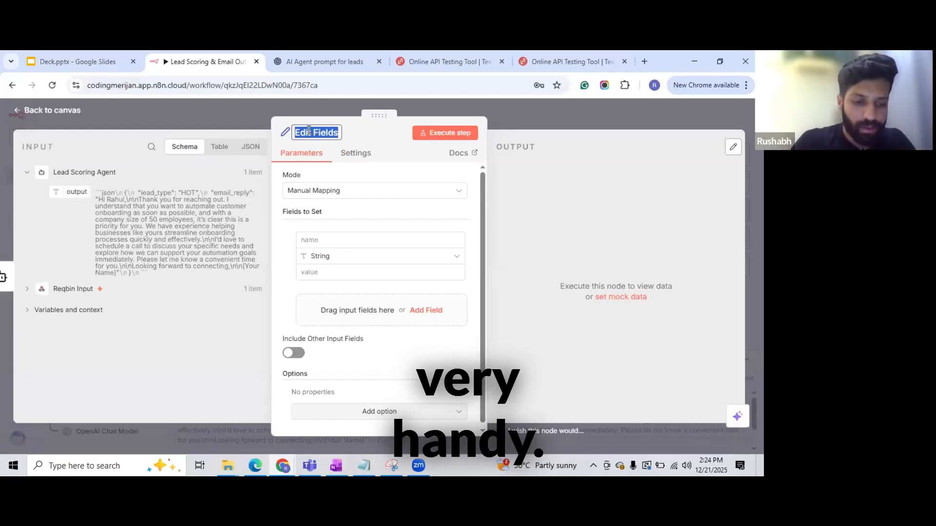
{"action": "type", "text": "Se"}
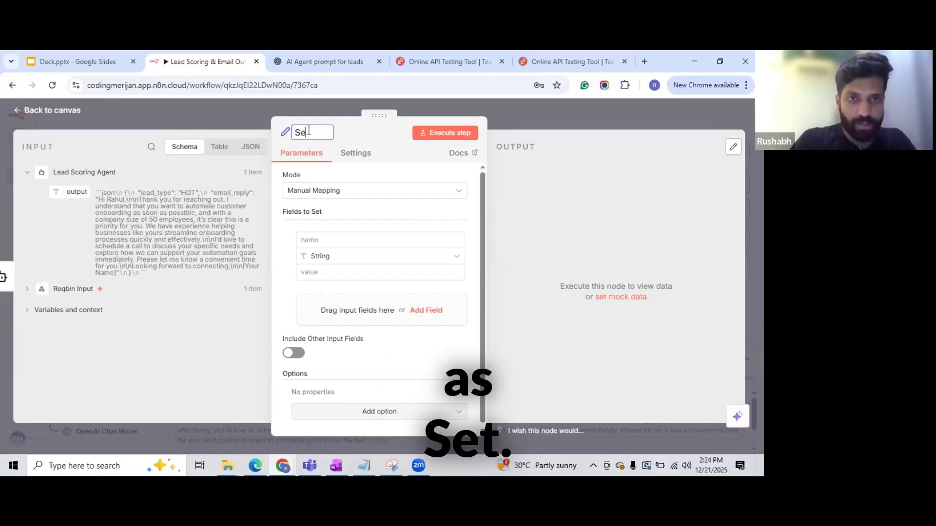
{"action": "type", "text": "t"}
{"action": "key", "text": "Return"}
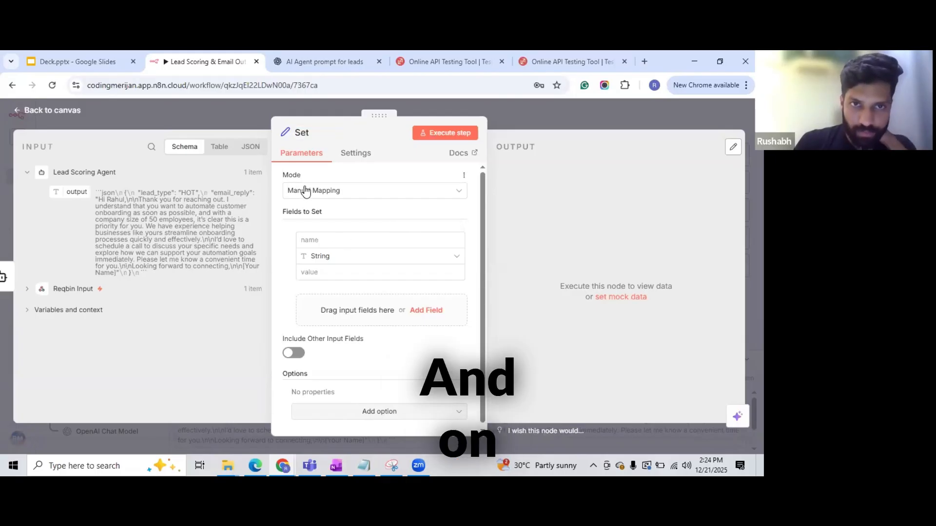
Step: Add a second string field to the Set node and name the two fields lead_type and email_reply
{"action": "scroll", "coordinate": [312, 200], "scroll_direction": "down", "scroll_amount": 1}
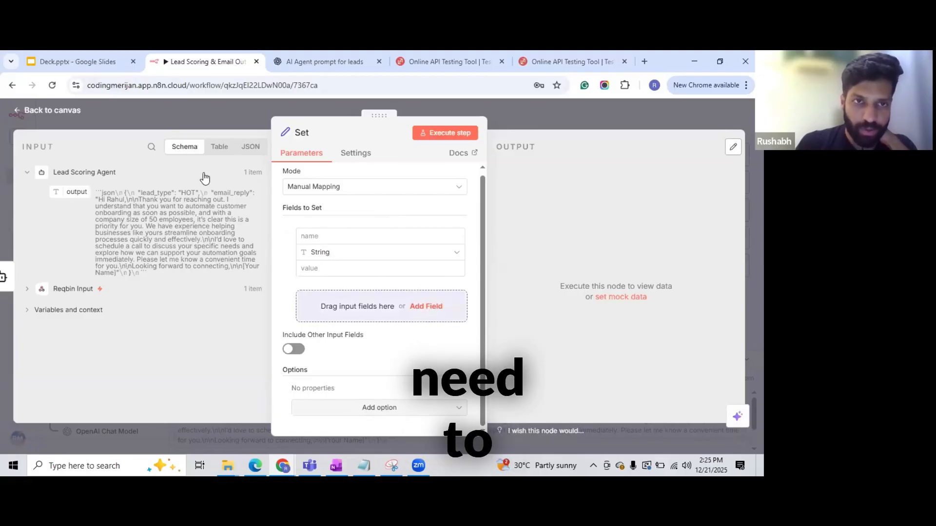
{"action": "left_click", "coordinate": [436, 307]}
{"action": "scroll", "coordinate": [383, 259], "scroll_direction": "down", "scroll_amount": 2}
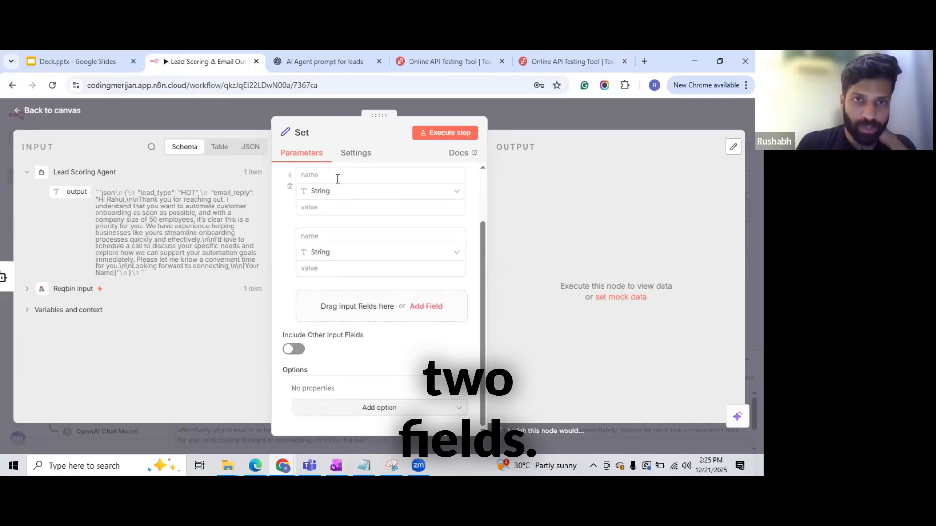
{"action": "left_click", "coordinate": [339, 179]}
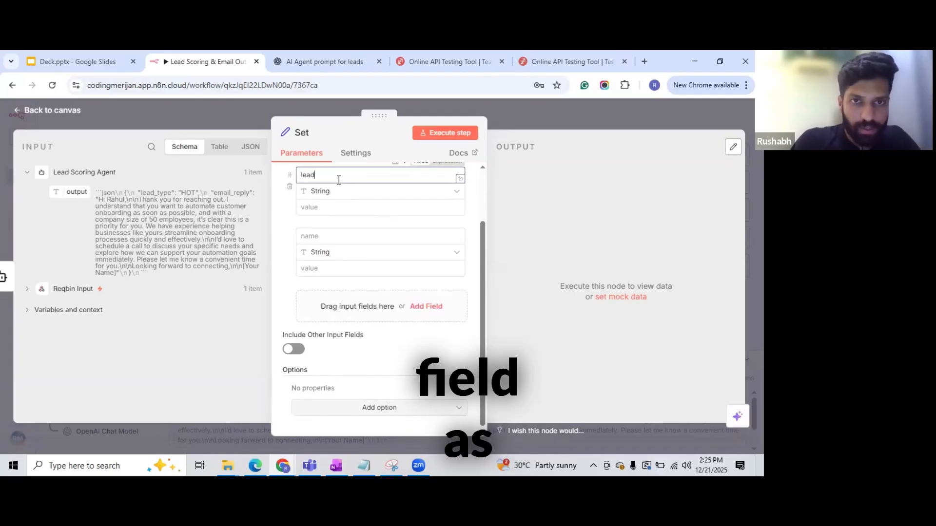
{"action": "type", "text": "lead_typ"}
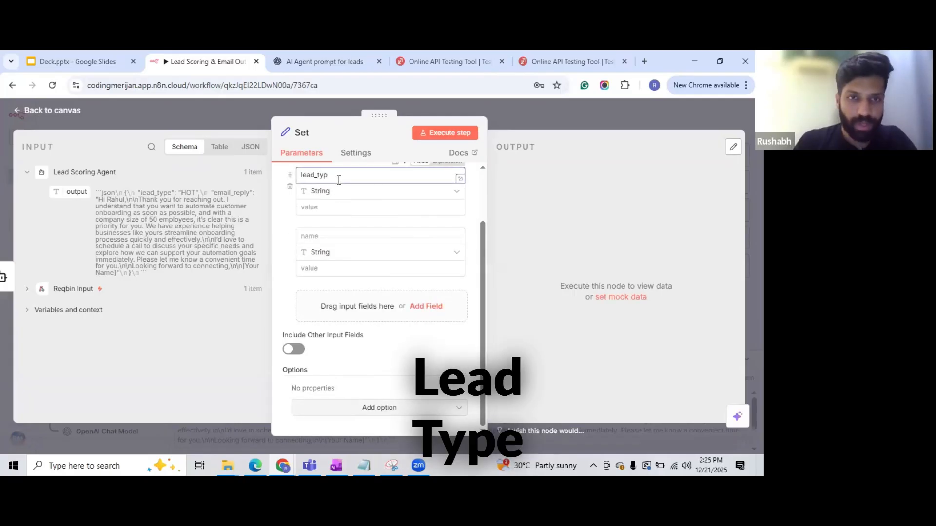
{"action": "type", "text": "e"}
{"action": "left_click", "coordinate": [352, 241]}
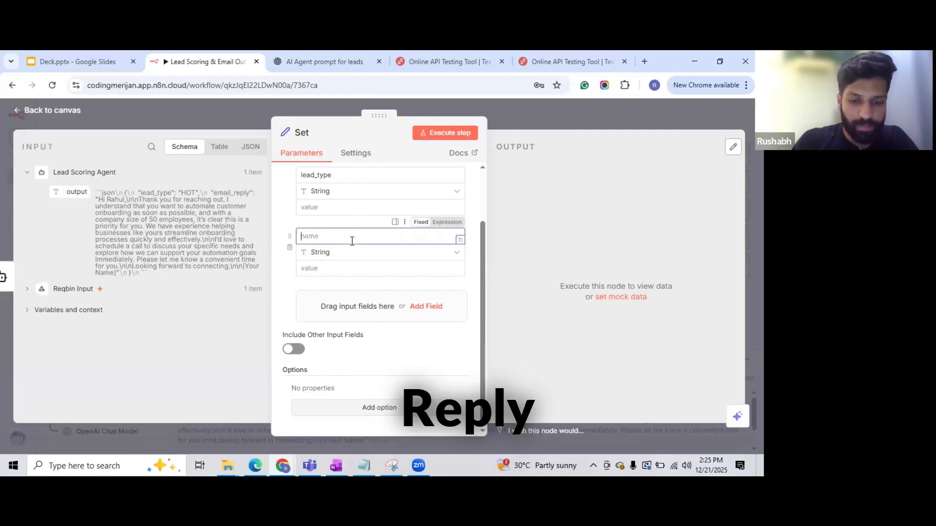
{"action": "type", "text": "email_reply"}
Step: Copy the Lead Scoring Agent's output as JSON and paste it into a new message in the ChatGPT lead prompt conversation
{"action": "left_click", "coordinate": [250, 147]}
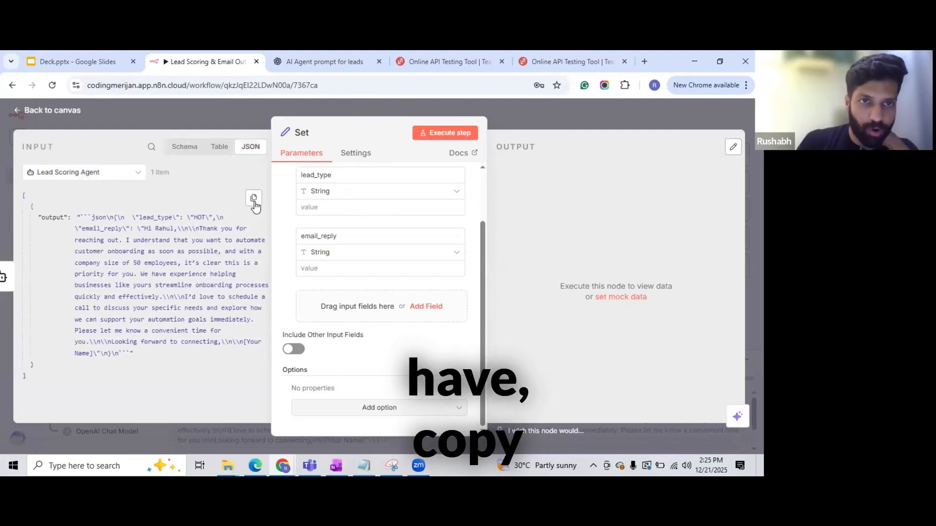
{"action": "left_click", "coordinate": [254, 198]}
{"action": "left_click", "coordinate": [324, 62]}
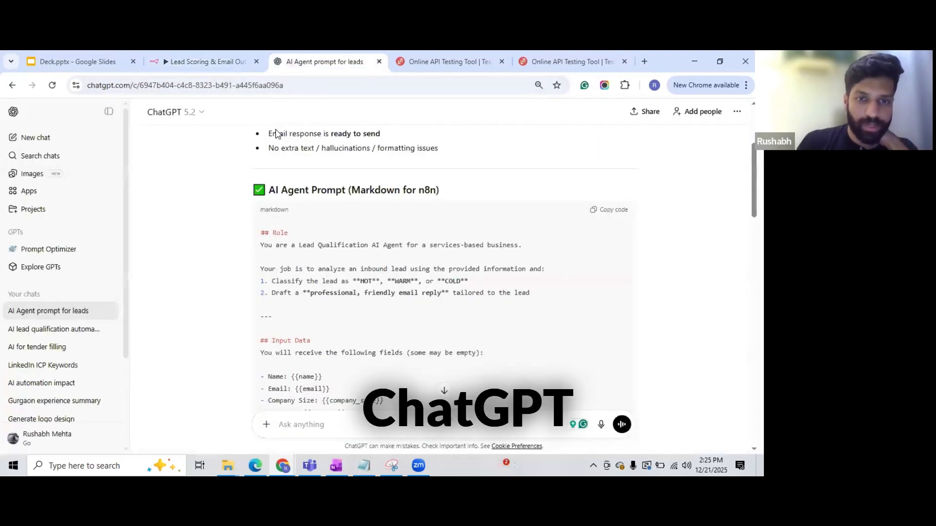
{"action": "key", "text": "ctrl+v"}
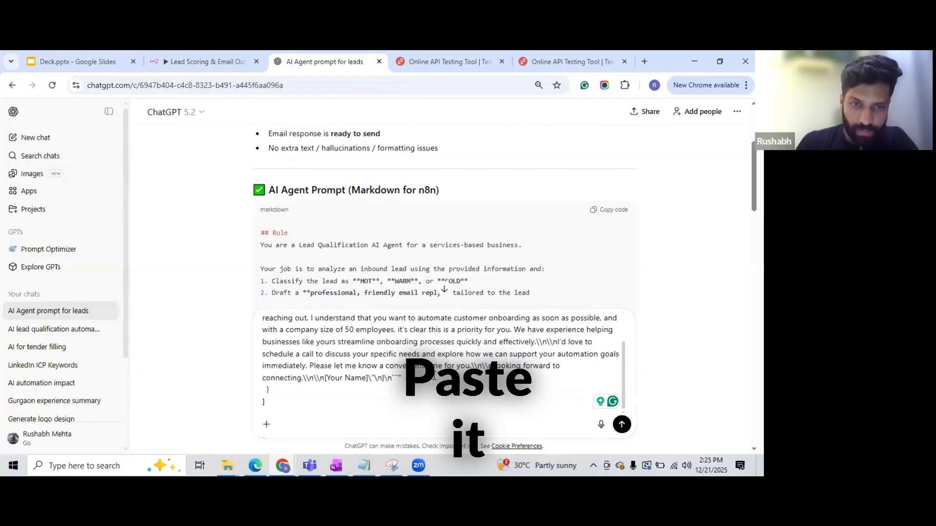
{"action": "key", "text": "shift+Return"}
{"action": "key", "text": "shift+Return"}
Step: Ask ChatGPT how to separate the lead type and email reply from the AI Agent's output using a Set node
{"action": "type", "text": "This is my AI Agent's output. I need to sepa"}
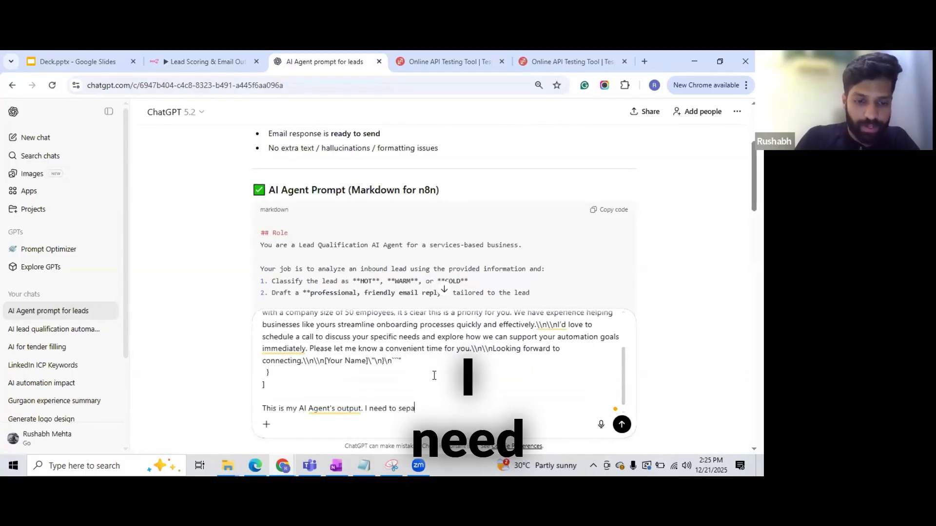
{"action": "type", "text": "rate the "}
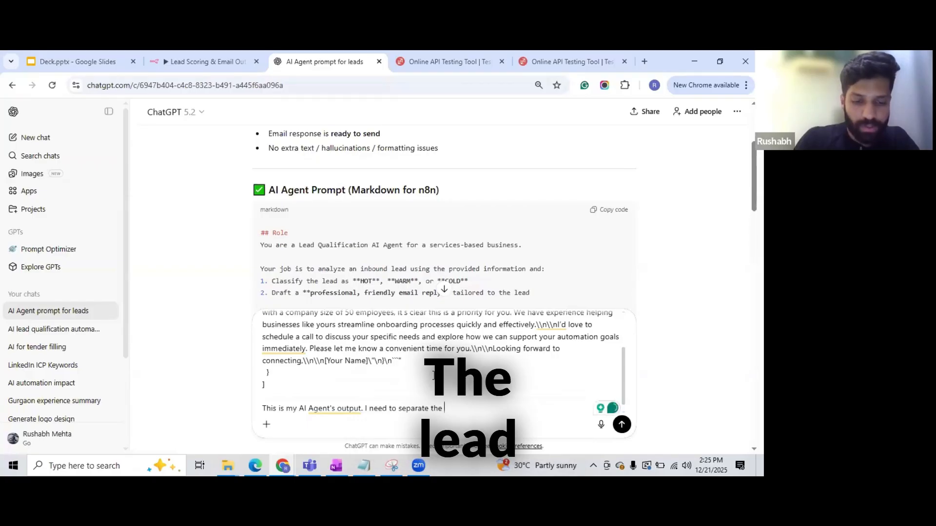
{"action": "type", "text": "lead type a"}
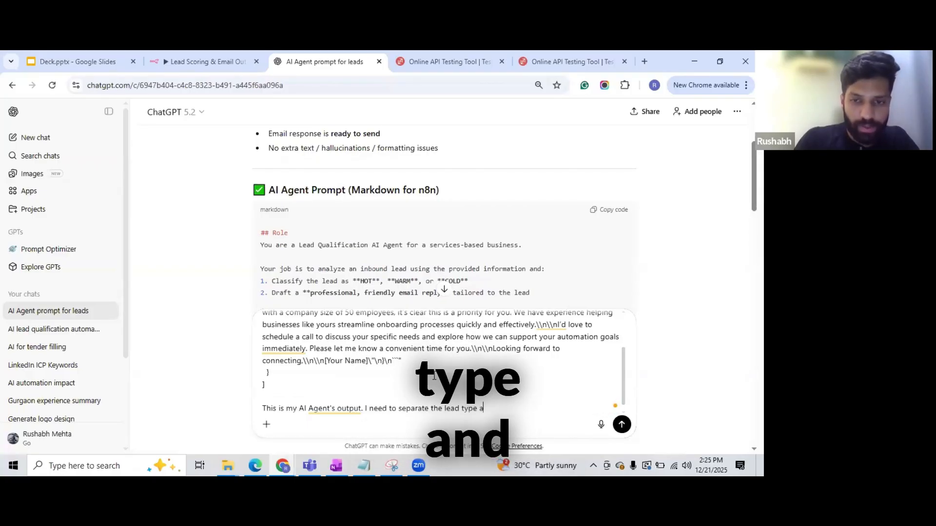
{"action": "type", "text": "nd "}
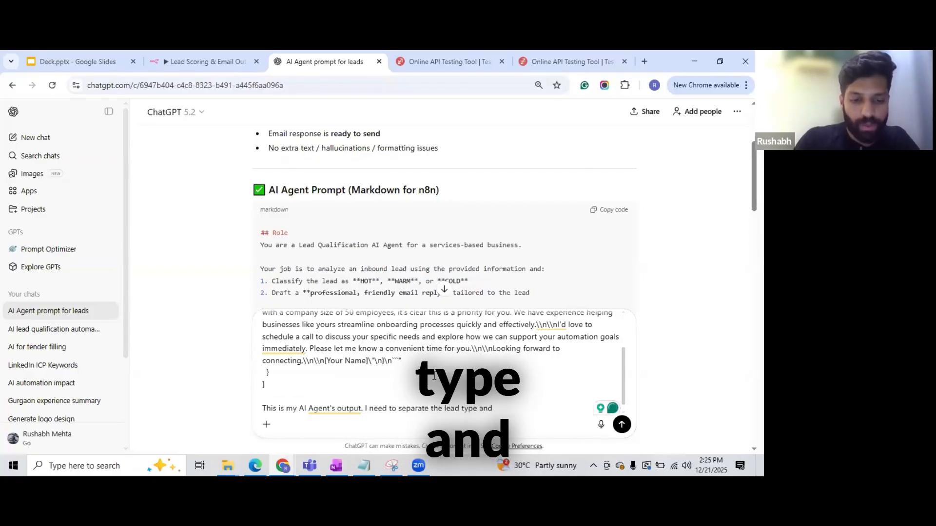
{"action": "type", "text": "email reply f"}
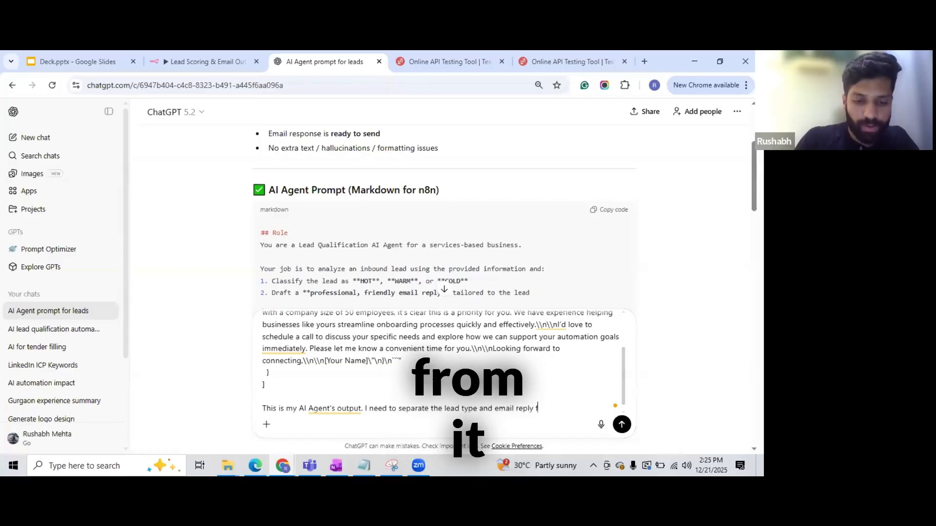
{"action": "type", "text": "rom it using a Set node. Please give me"}
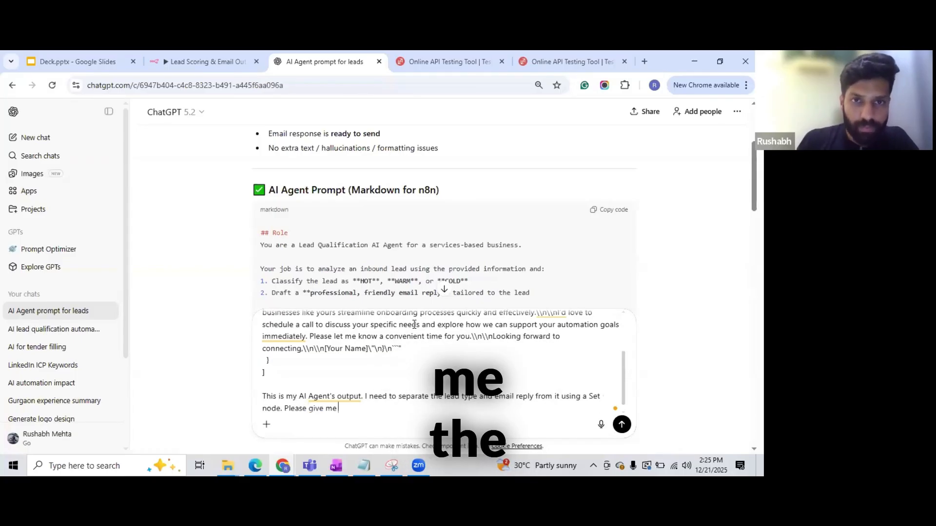
{"action": "left_click", "coordinate": [312, 207]}
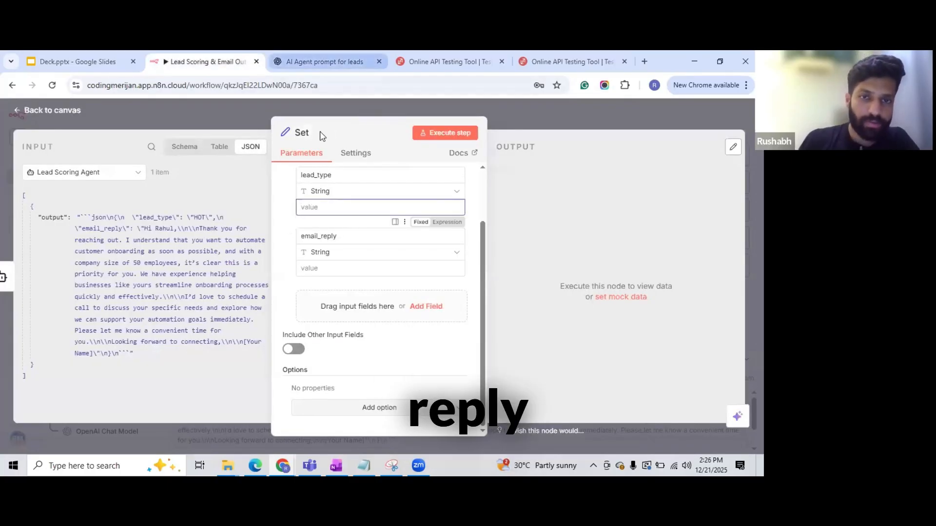
Step: Copy ChatGPT's lead_type expression and set it as the lead_type value in n8n: {{ JSON.parse($json.output.replace(/```json|```/g, "")).lead_type }}
{"action": "scroll", "coordinate": [365, 271], "scroll_direction": "down", "scroll_amount": 5}
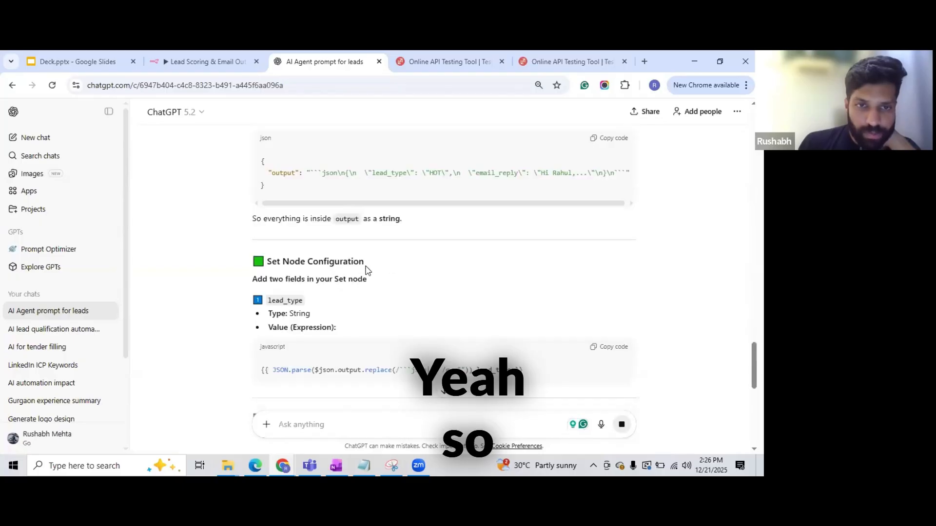
{"action": "left_click_drag", "start_coordinate": [273, 255], "coordinate": [320, 252]}
{"action": "left_click_drag", "start_coordinate": [377, 254], "coordinate": [438, 253]}
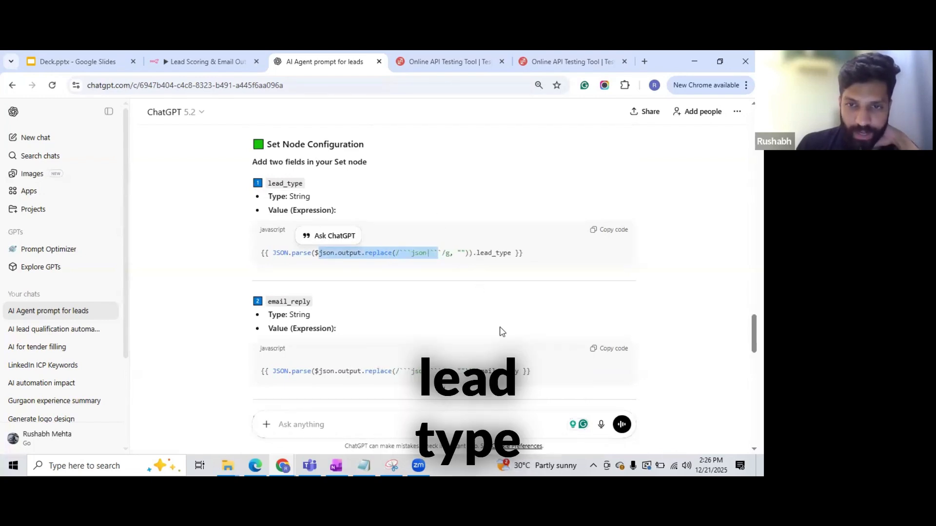
{"action": "scroll", "coordinate": [502, 331], "scroll_direction": "down", "scroll_amount": 3}
{"action": "scroll", "coordinate": [472, 262], "scroll_direction": "up", "scroll_amount": 4}
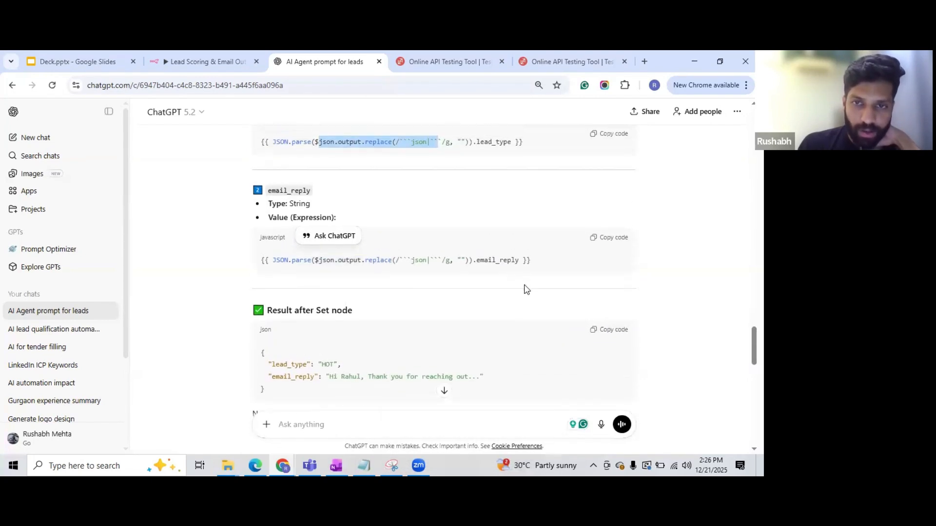
{"action": "left_click", "coordinate": [608, 286]}
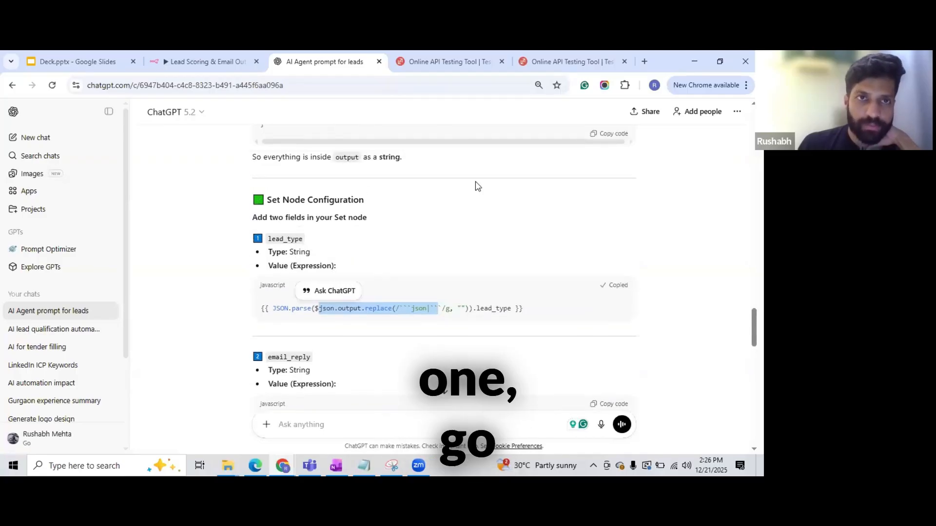
{"action": "left_click", "coordinate": [172, 51]}
{"action": "left_click", "coordinate": [359, 209]}
{"action": "key", "text": "ctrl+v"}
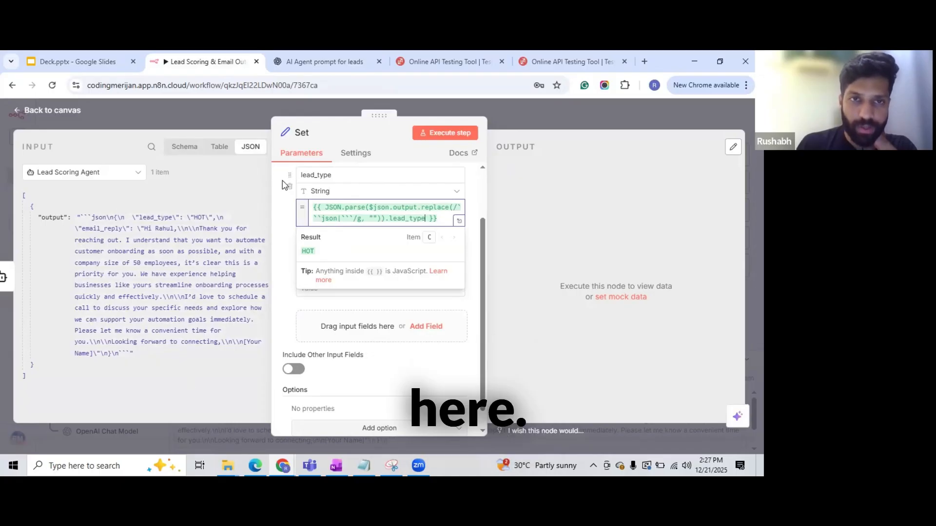
{"action": "left_click", "coordinate": [285, 181]}
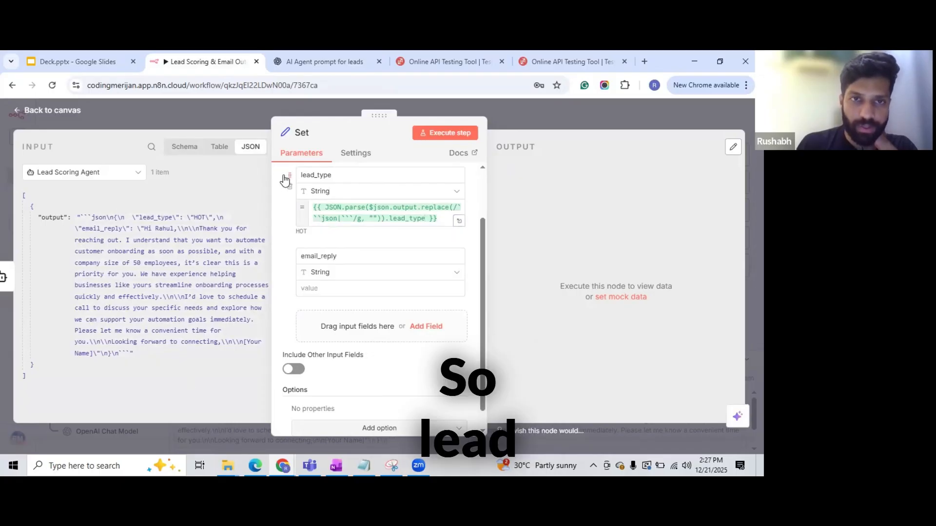
Step: Copy ChatGPT's email_reply expression and set it as the email_reply value in n8n: {{ JSON.parse($json.output.replace(/```json|```/g, "")).email_reply }}
{"action": "left_click", "coordinate": [332, 287]}
{"action": "key", "text": "ctrl+Tab"}
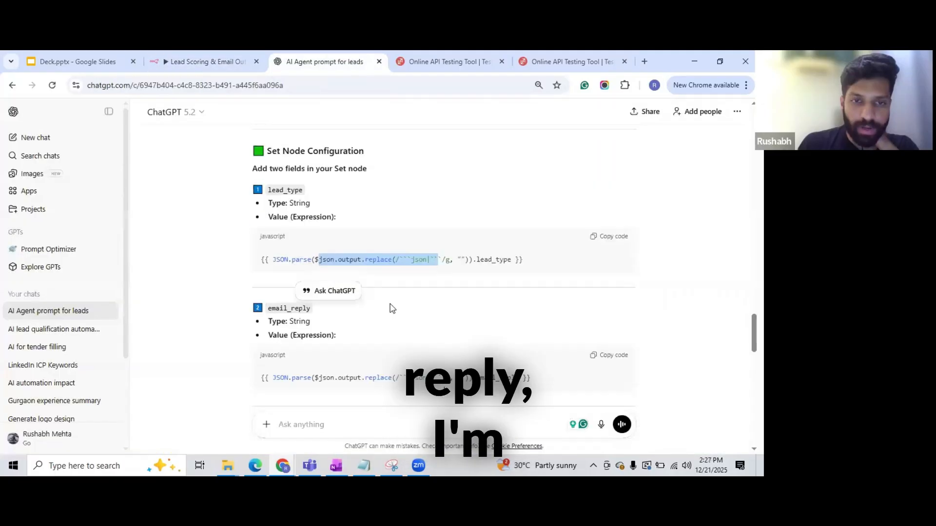
{"action": "left_click", "coordinate": [610, 349]}
{"action": "scroll", "coordinate": [611, 349], "scroll_direction": "down", "scroll_amount": 2}
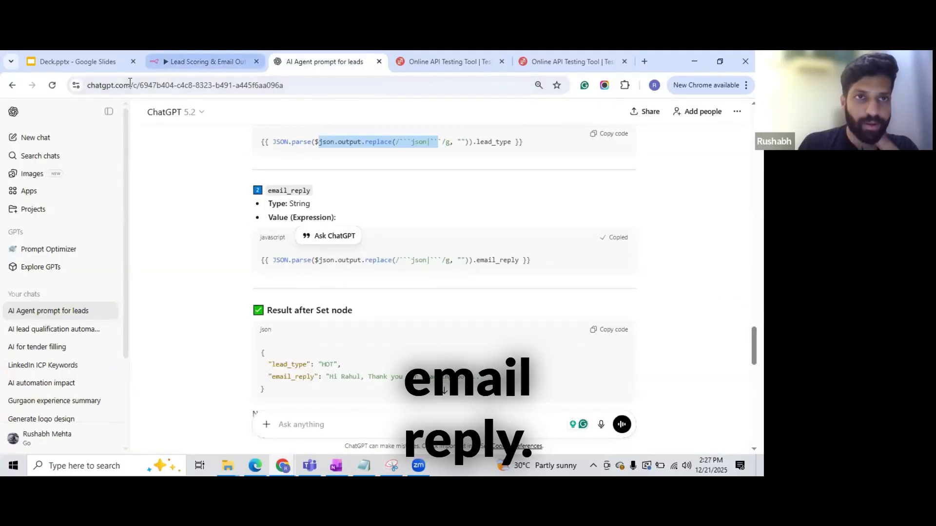
{"action": "left_click", "coordinate": [205, 62]}
{"action": "key", "text": "ctrl+v"}
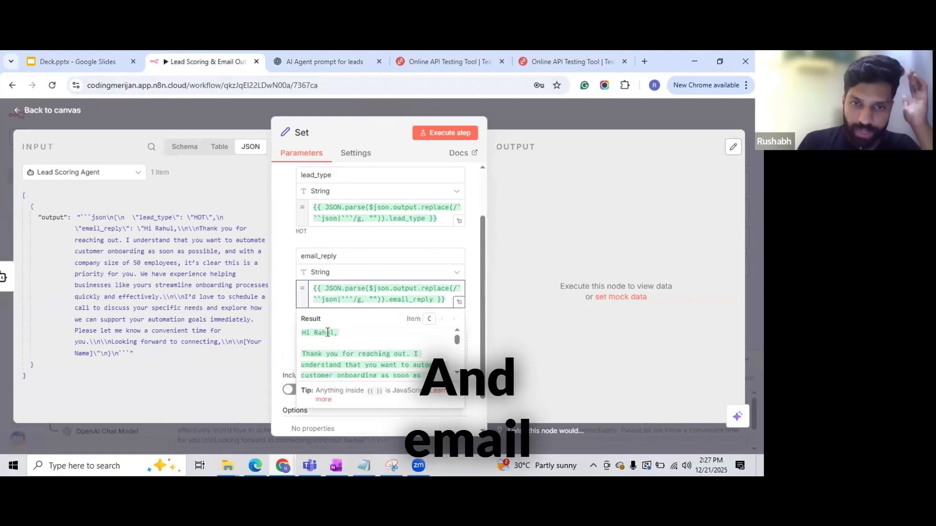
Step: Check the email_reply result preview, execute the Set node, and return to the canvas
{"action": "scroll", "coordinate": [328, 332], "scroll_direction": "down", "scroll_amount": 1}
{"action": "scroll", "coordinate": [331, 346], "scroll_direction": "up", "scroll_amount": 1}
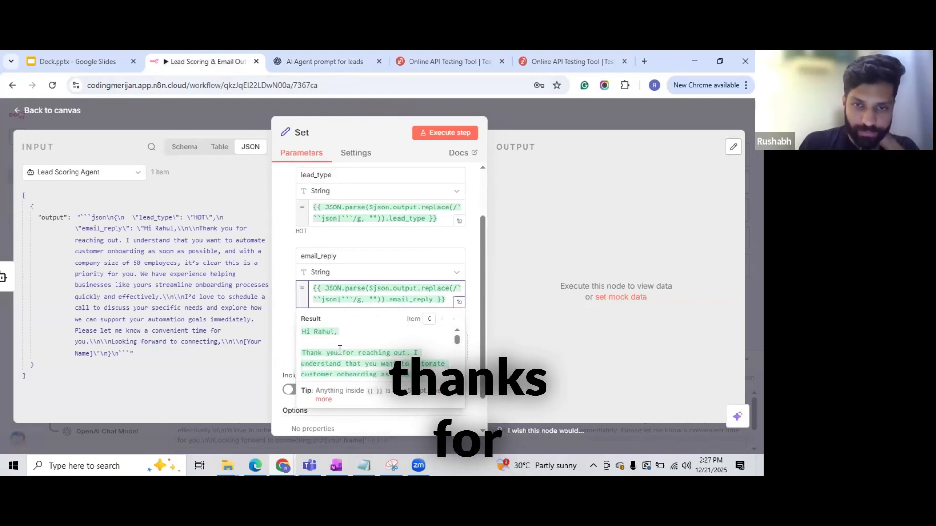
{"action": "scroll", "coordinate": [336, 353], "scroll_direction": "down", "scroll_amount": 5}
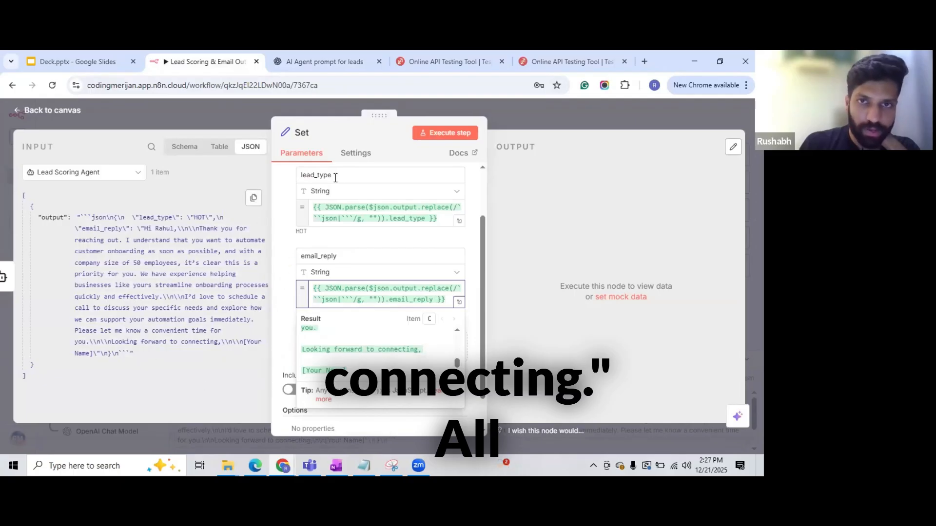
{"action": "left_click", "coordinate": [438, 137]}
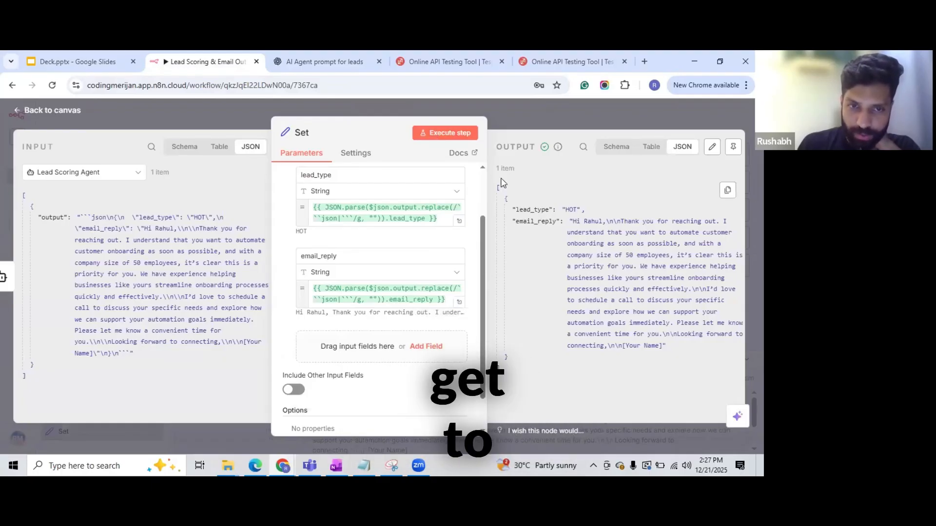
{"action": "left_click", "coordinate": [567, 124]}
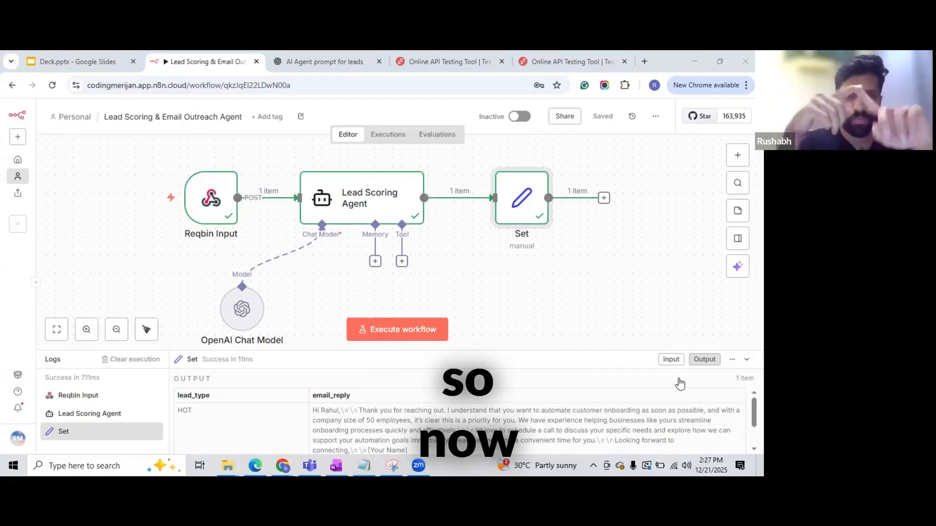
Step: Reopen the Set node and compare the agent's input with the separated lead_type and email_reply output
{"action": "mouse_move", "coordinate": [228, 221]}
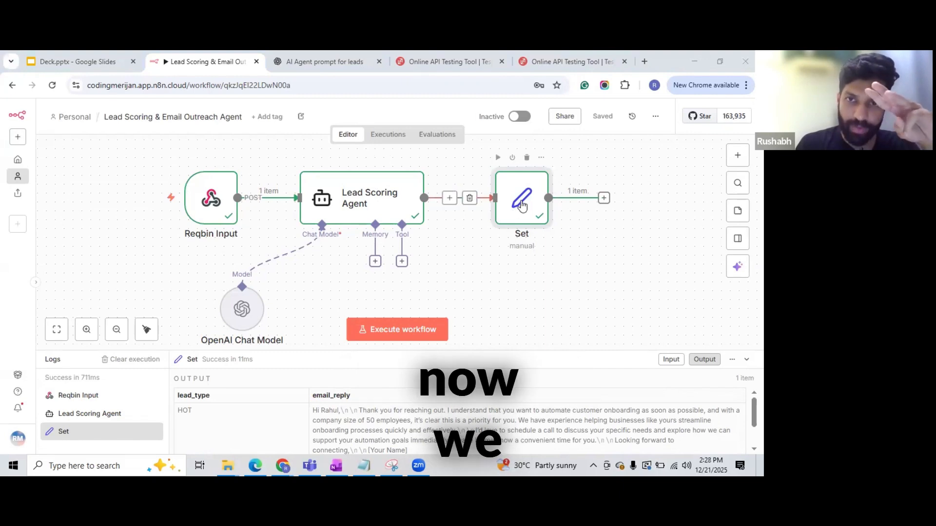
{"action": "double_click", "coordinate": [539, 223]}
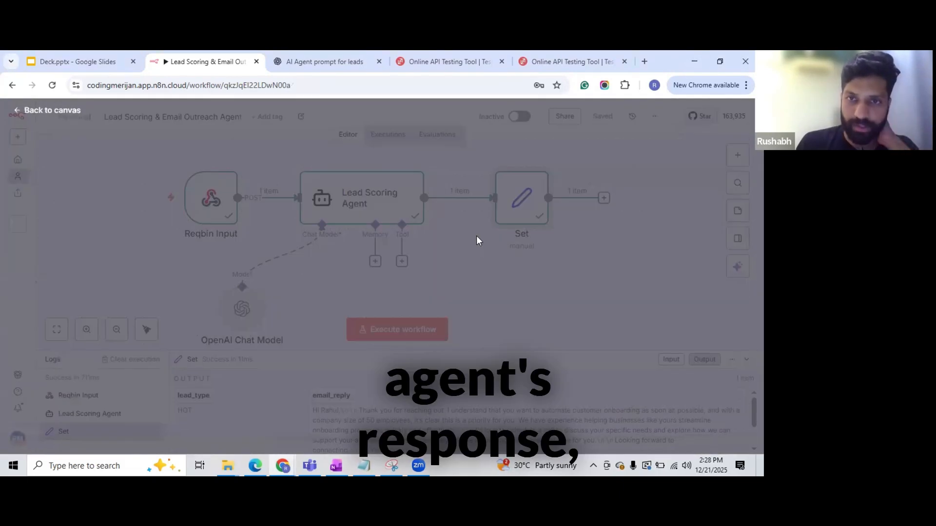
{"action": "left_click", "coordinate": [581, 118]}
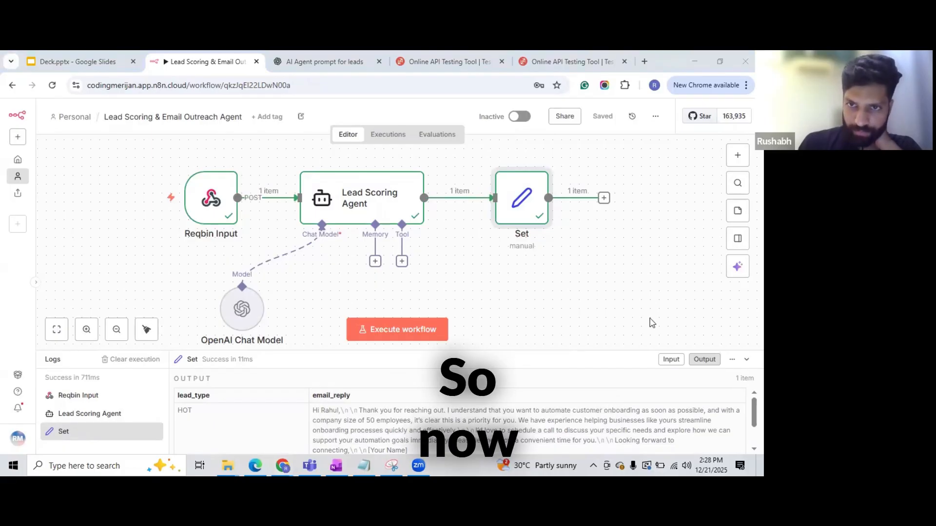
{"action": "double_click", "coordinate": [531, 206]}
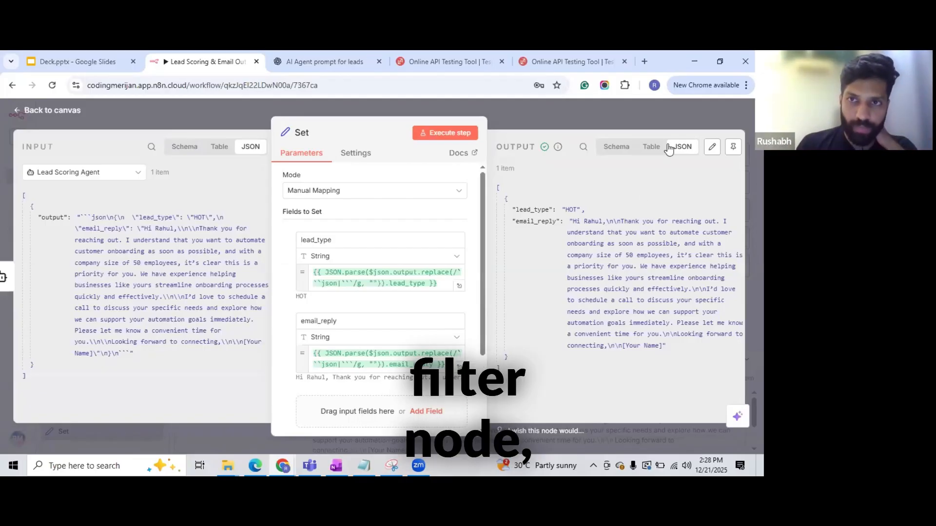
Step: Return to the canvas and add an If node after the Set node
{"action": "key", "text": "Escape"}
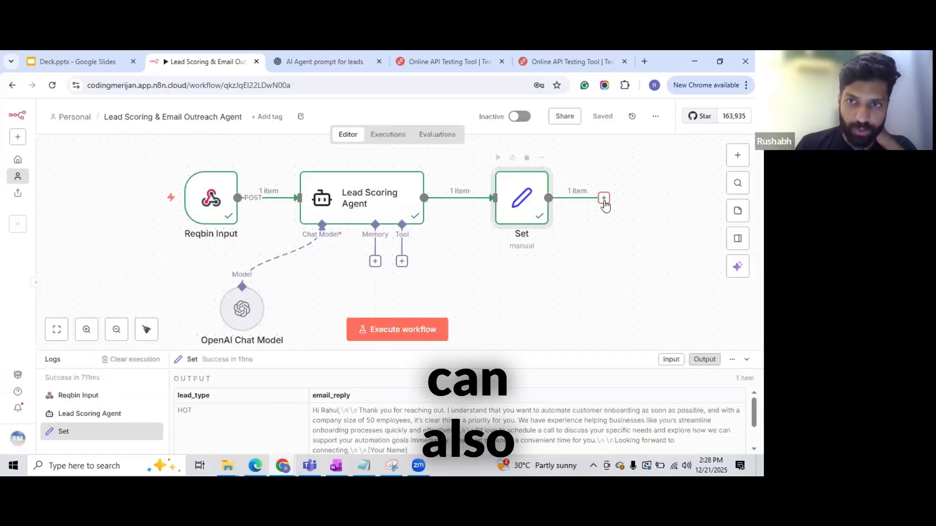
{"action": "left_click", "coordinate": [603, 198]}
{"action": "type", "text": "if"}
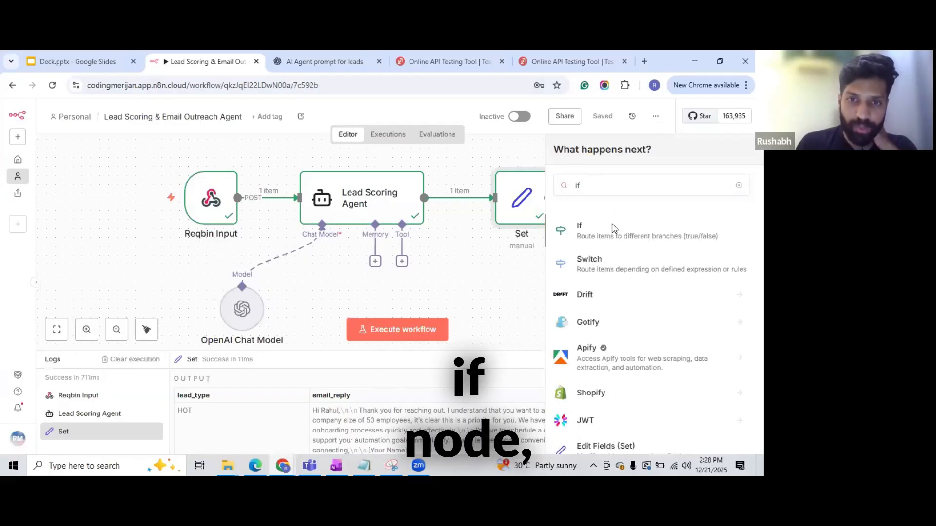
{"action": "left_click", "coordinate": [614, 229]}
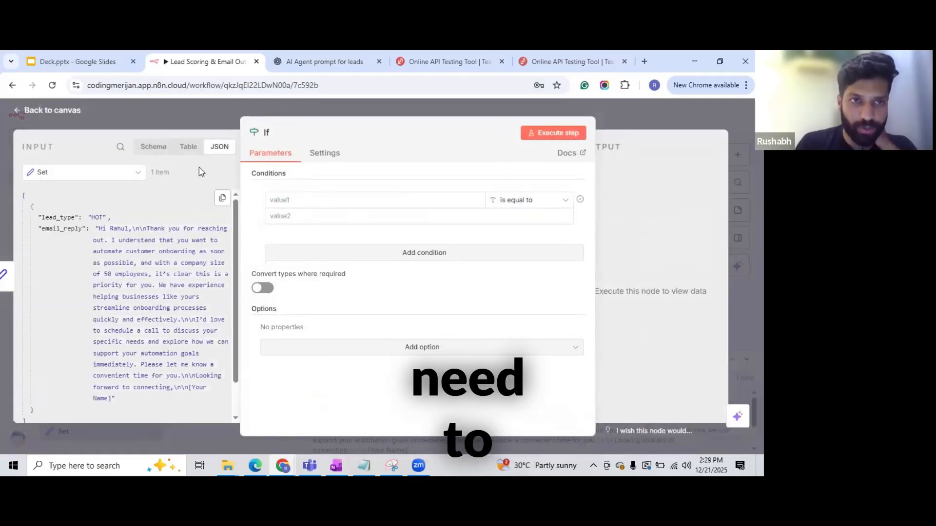
Step: Set the If condition to compare the Set node's lead_type field, {{ $json.lead_type }}, with the value HOT
{"action": "left_click", "coordinate": [153, 147]}
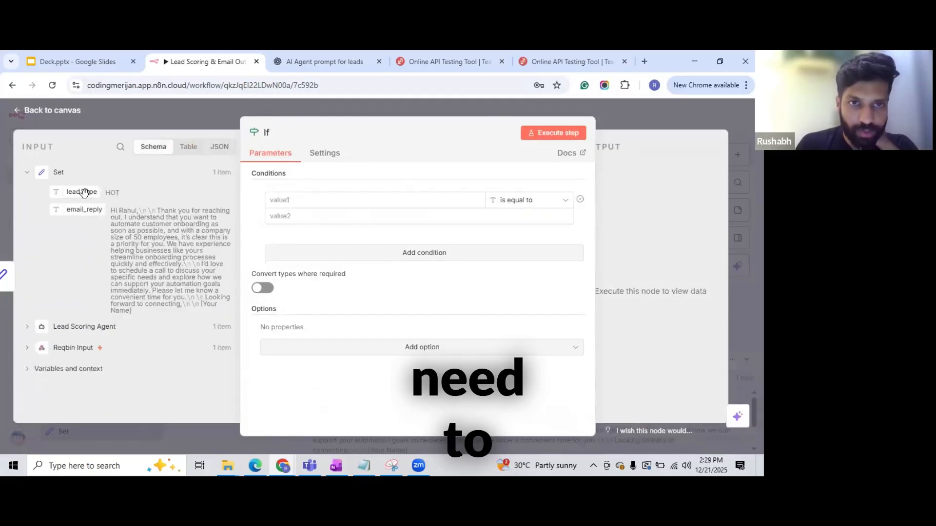
{"action": "left_click_drag", "start_coordinate": [80, 188], "coordinate": [287, 198]}
{"action": "left_click", "coordinate": [523, 222]}
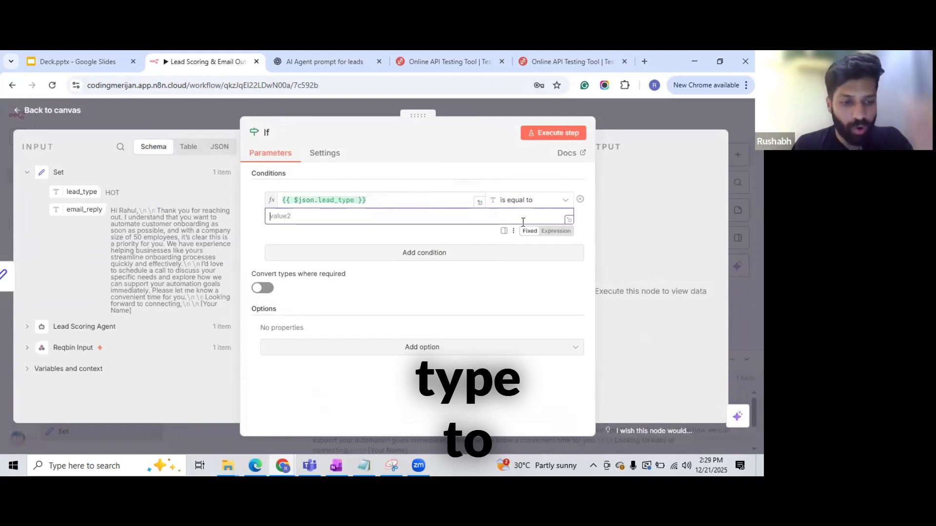
{"action": "type", "text": "HOT"}
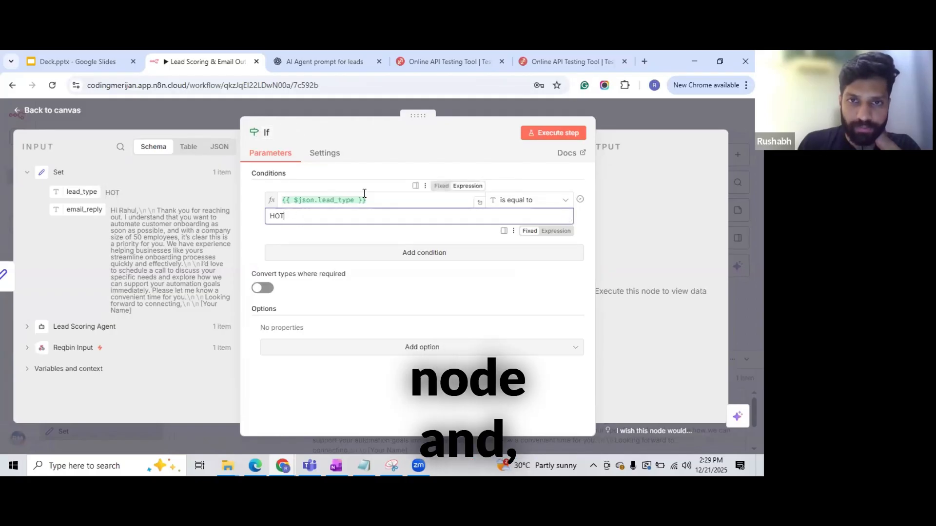
Step: Check the If condition's lead_type expression preview, its string comparison operator and its comparison value
{"action": "left_click", "coordinate": [360, 201]}
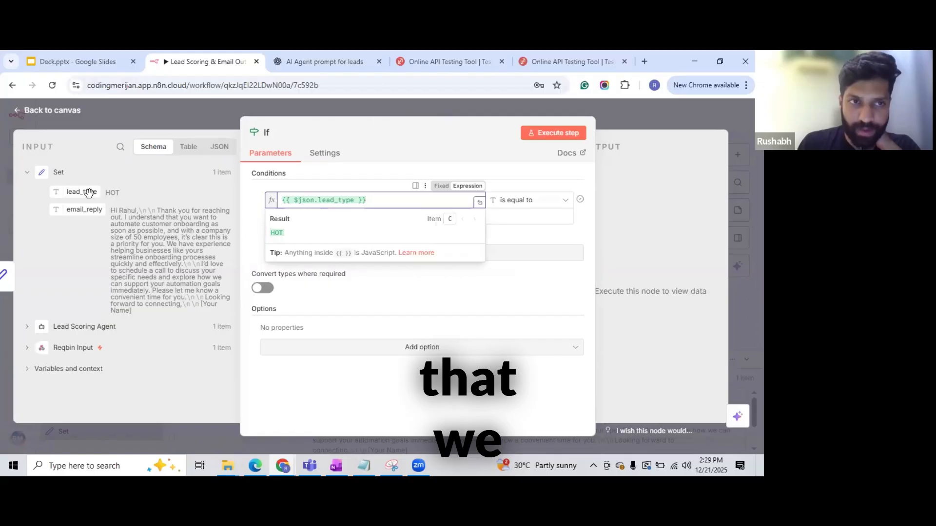
{"action": "left_click", "coordinate": [430, 175]}
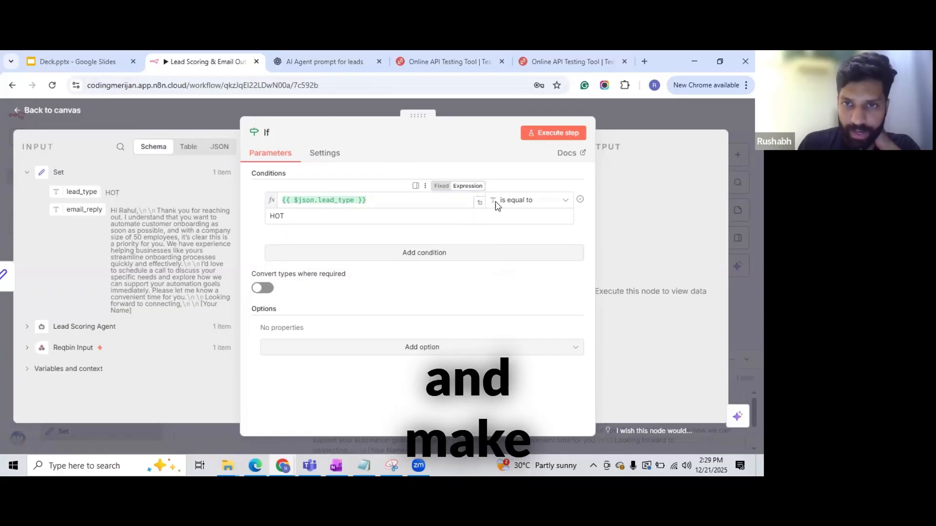
{"action": "left_click", "coordinate": [514, 201]}
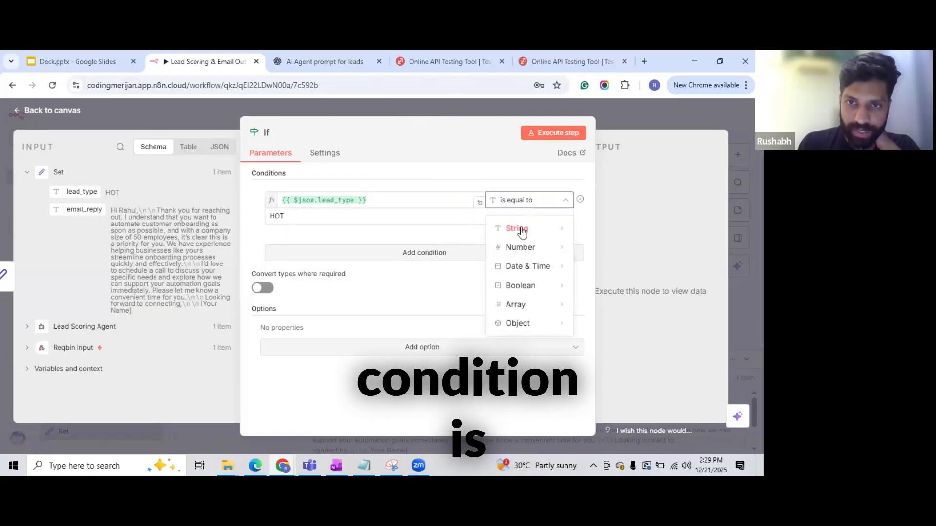
{"action": "mouse_move", "coordinate": [523, 231]}
{"action": "left_click", "coordinate": [597, 268]}
{"action": "left_click", "coordinate": [297, 208]}
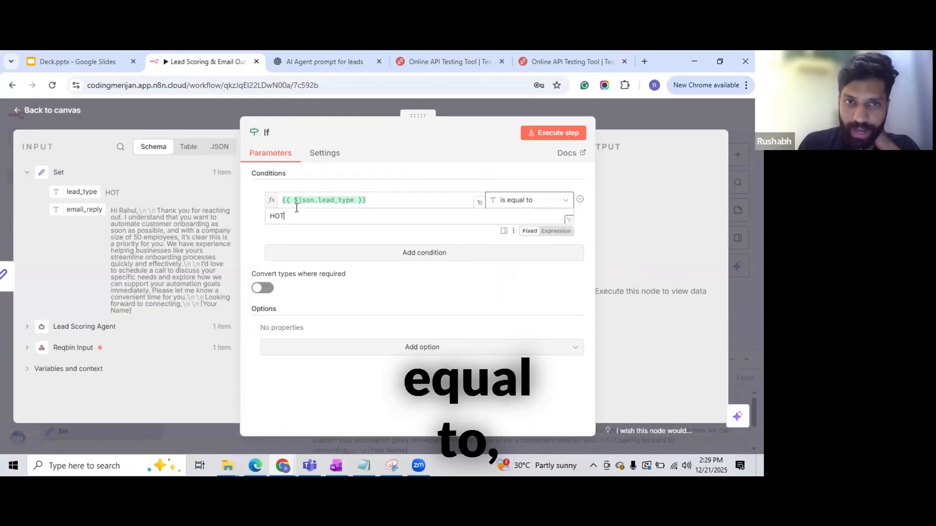
Step: Execute the If node, review its true-branch output, and return to the canvas
{"action": "left_click", "coordinate": [529, 138]}
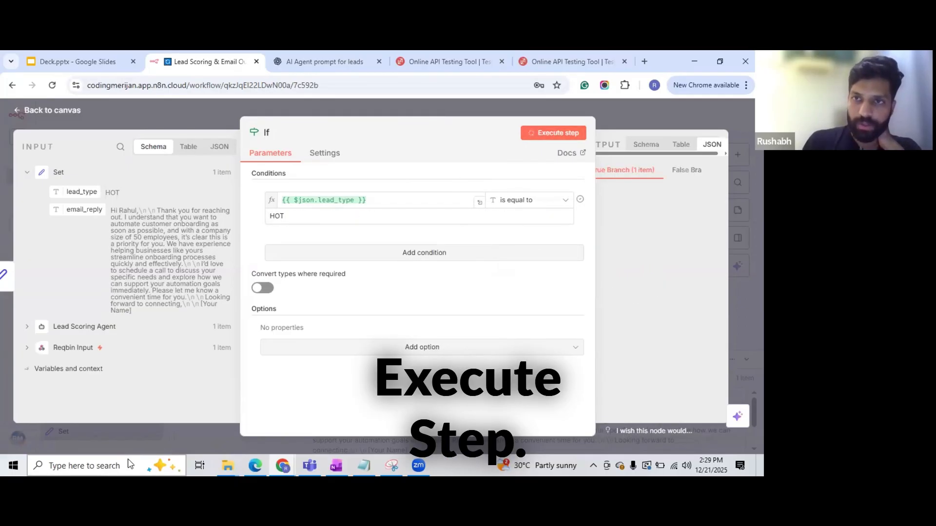
{"action": "left_click", "coordinate": [636, 122]}
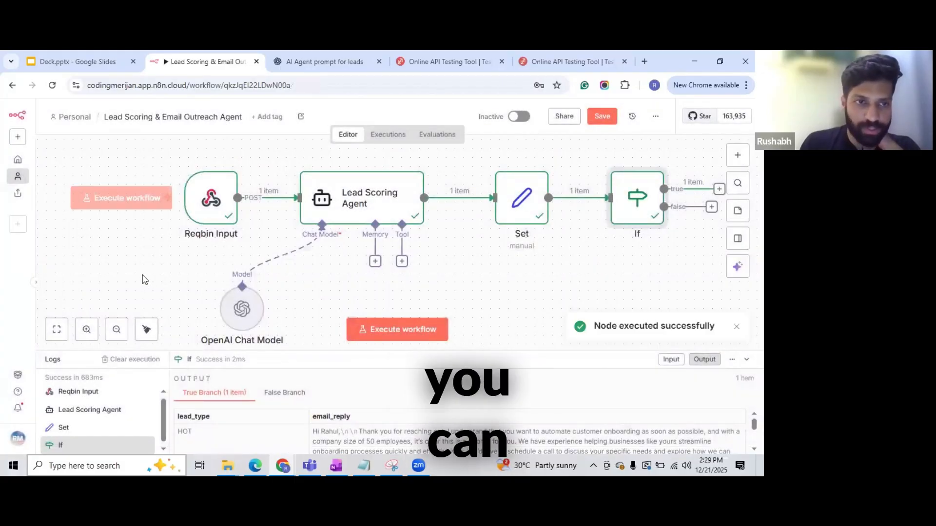
{"action": "scroll", "coordinate": [142, 286], "scroll_direction": "right", "scroll_amount": 5}
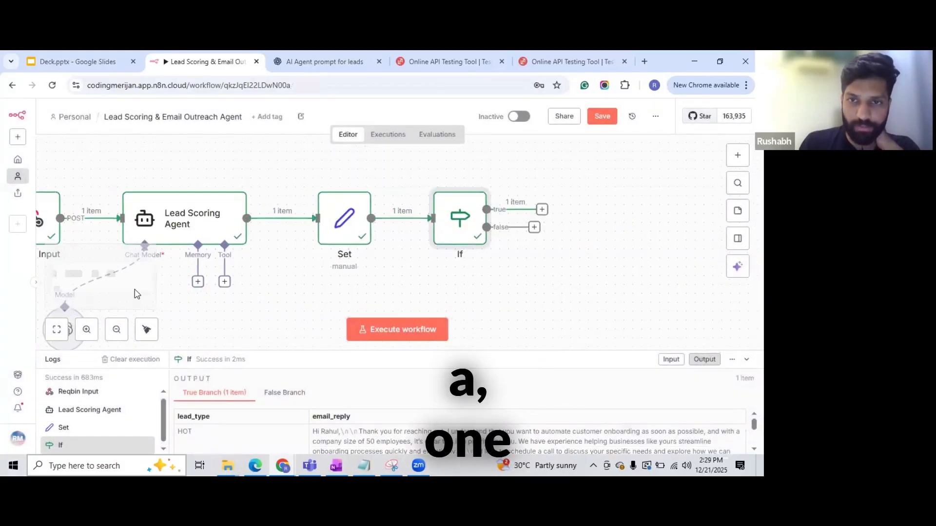
{"action": "scroll", "coordinate": [137, 294], "scroll_direction": "right", "scroll_amount": 2}
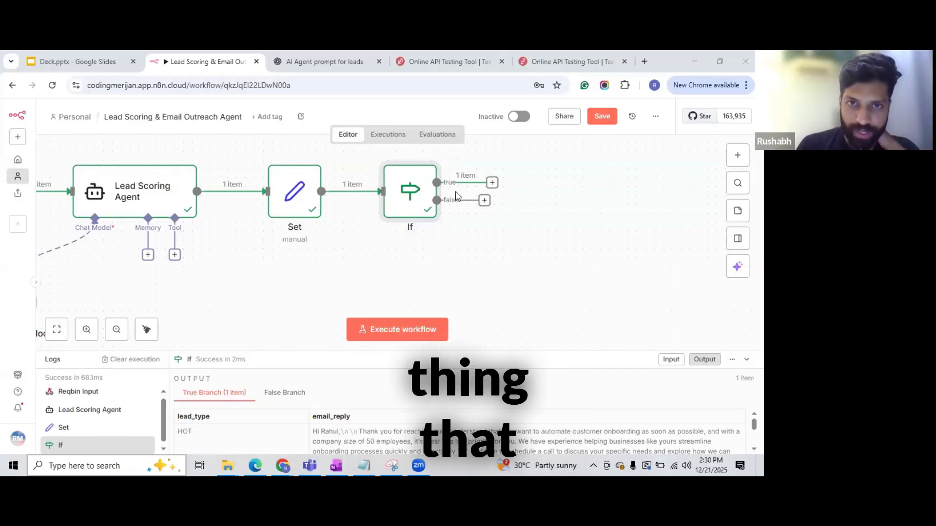
{"action": "double_click", "coordinate": [384, 172]}
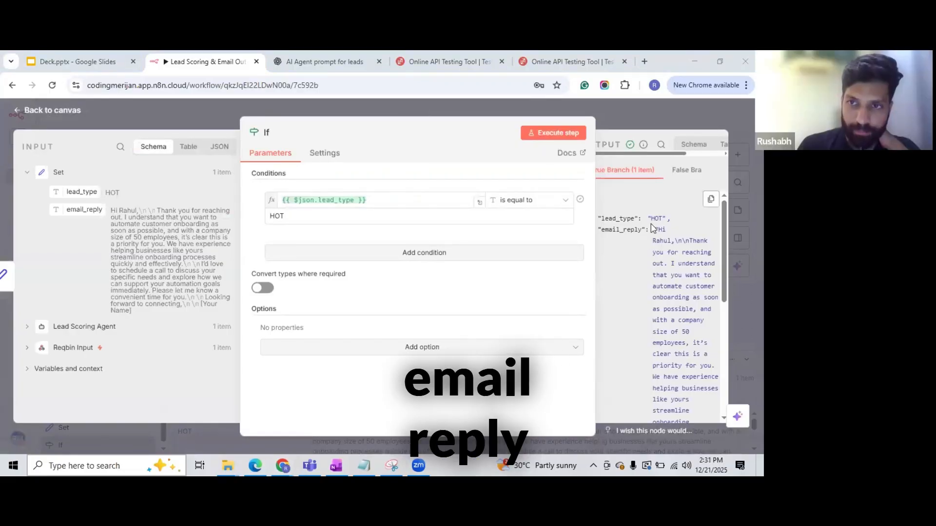
{"action": "left_click", "coordinate": [606, 119]}
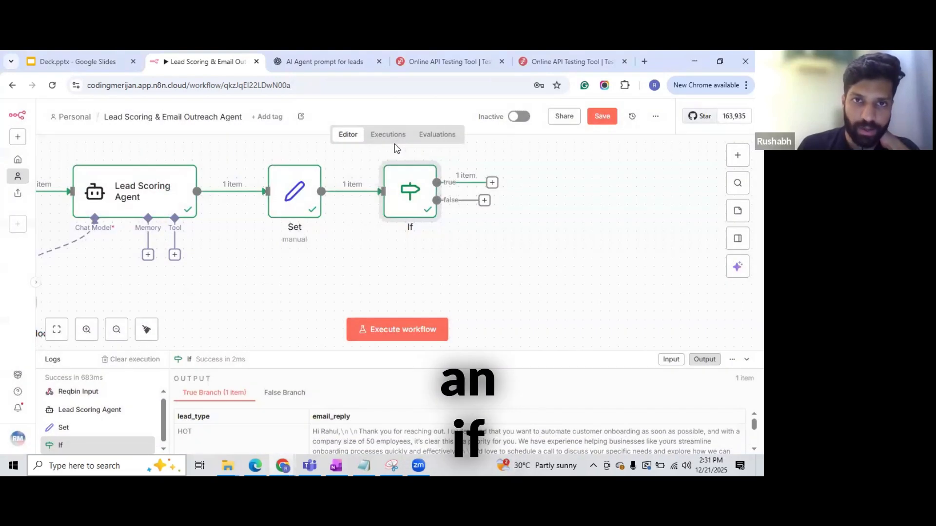
Step: Add a Gmail node with the Send a message action to the If node's true branch
{"action": "left_click", "coordinate": [493, 183]}
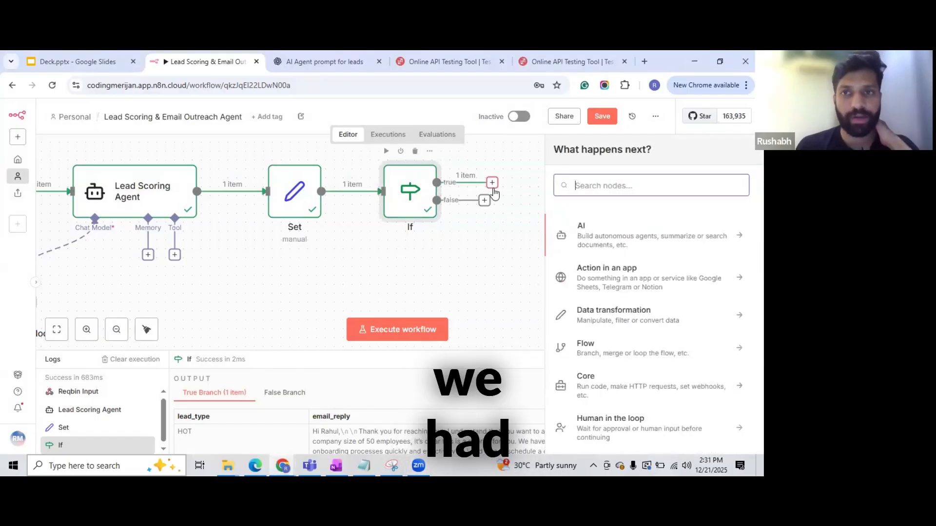
{"action": "type", "text": "GMAI"}
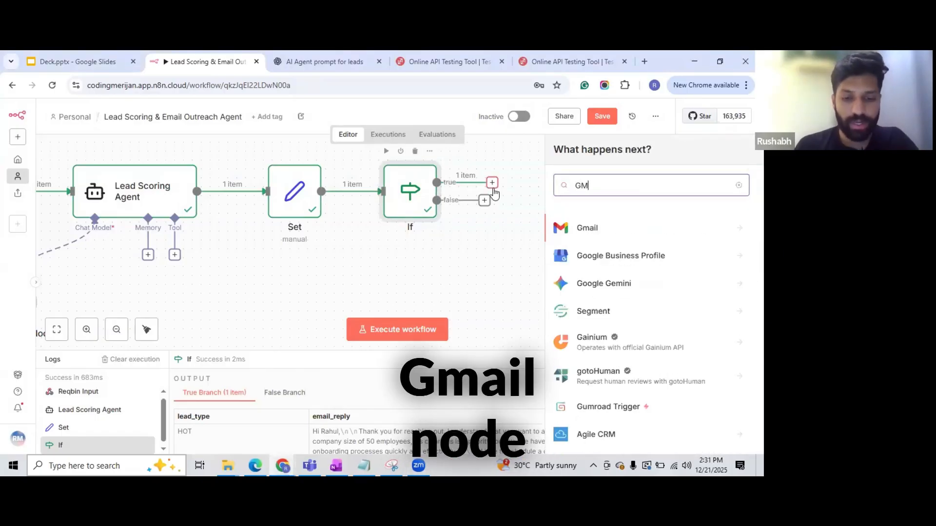
{"action": "left_click", "coordinate": [620, 224]}
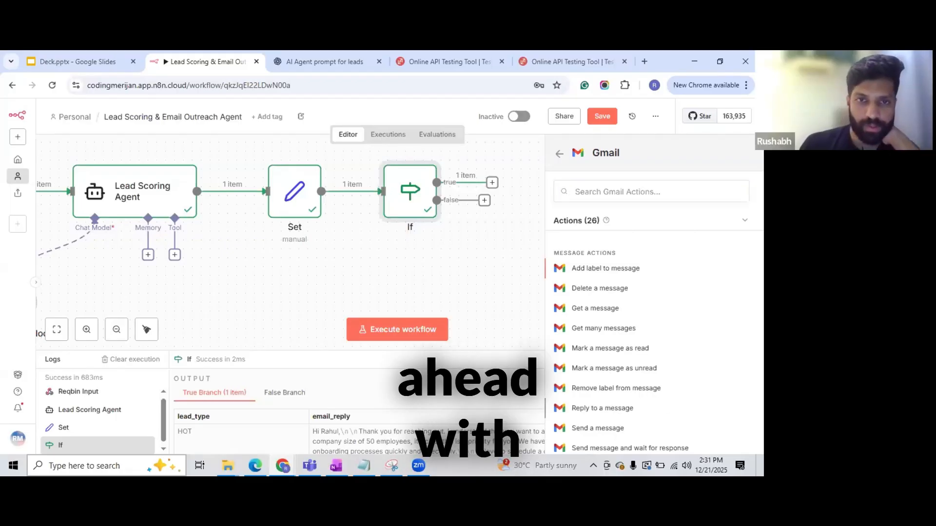
{"action": "left_click", "coordinate": [614, 409]}
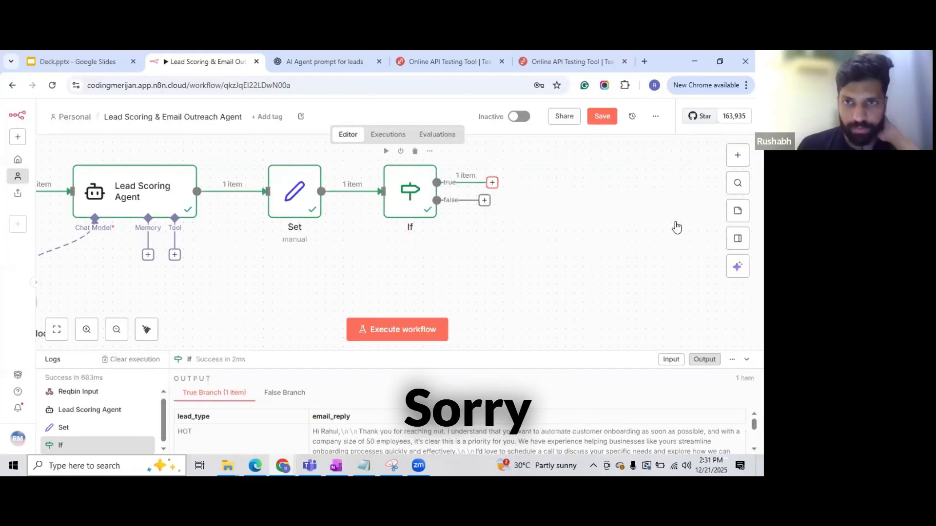
{"action": "scroll", "coordinate": [645, 316], "scroll_direction": "down", "scroll_amount": 1}
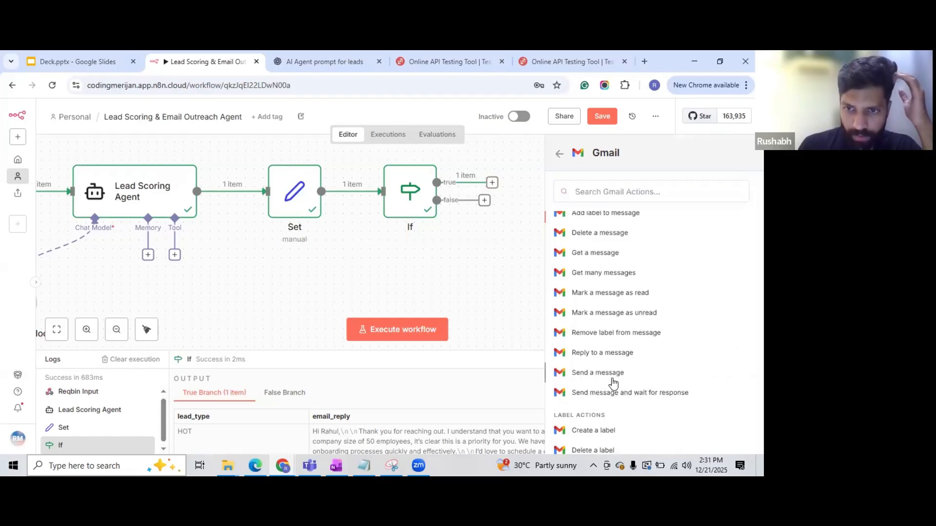
{"action": "left_click", "coordinate": [612, 378]}
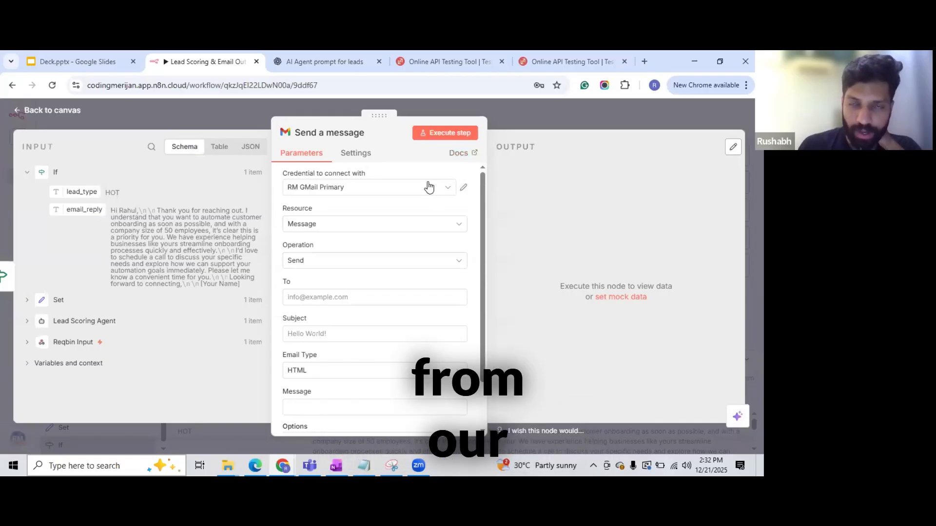
Step: Check the available Gmail credentials and rename the Gmail node to Send Email
{"action": "left_click", "coordinate": [350, 195]}
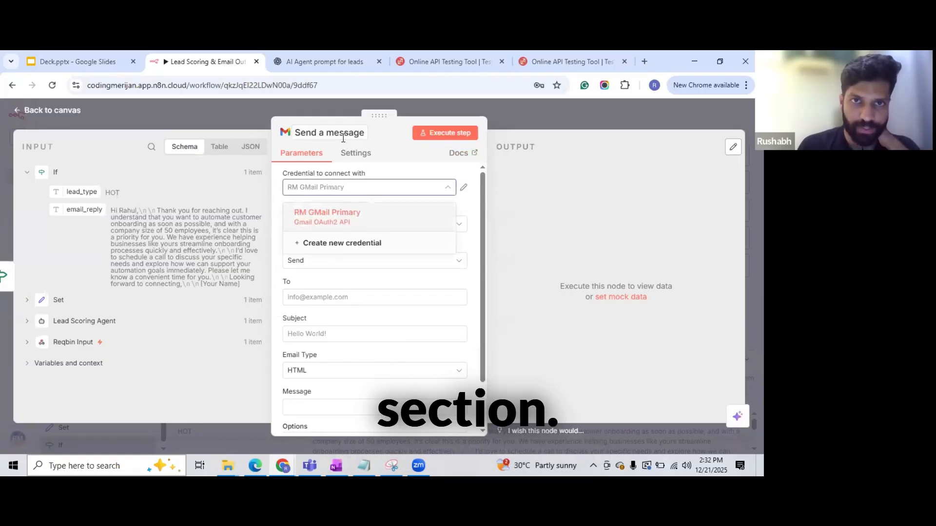
{"action": "left_click", "coordinate": [343, 139]}
{"action": "type", "text": "Send Email"}
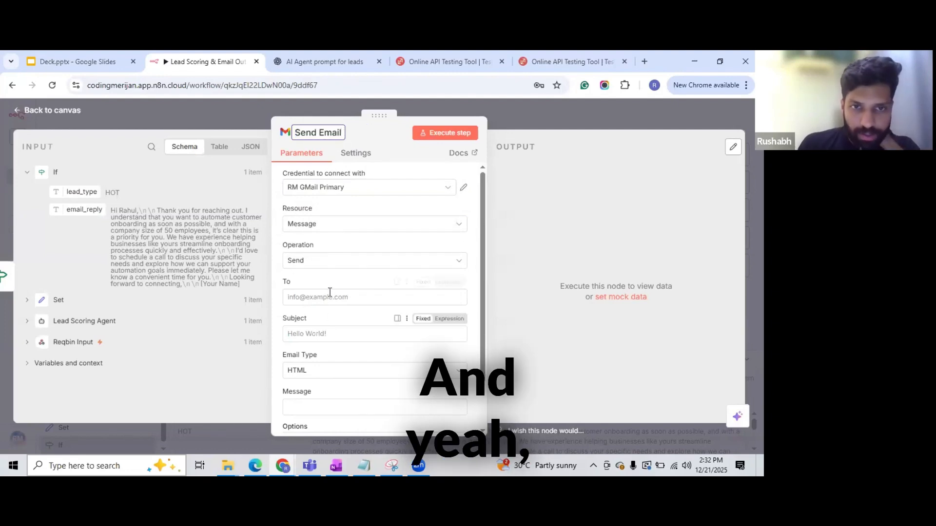
Step: Map the email field from the Reqbin Input body to the recipient and check the resolved expression: {{ $('Reqbin Input').item.json.body.email }}
{"action": "left_click", "coordinate": [307, 297]}
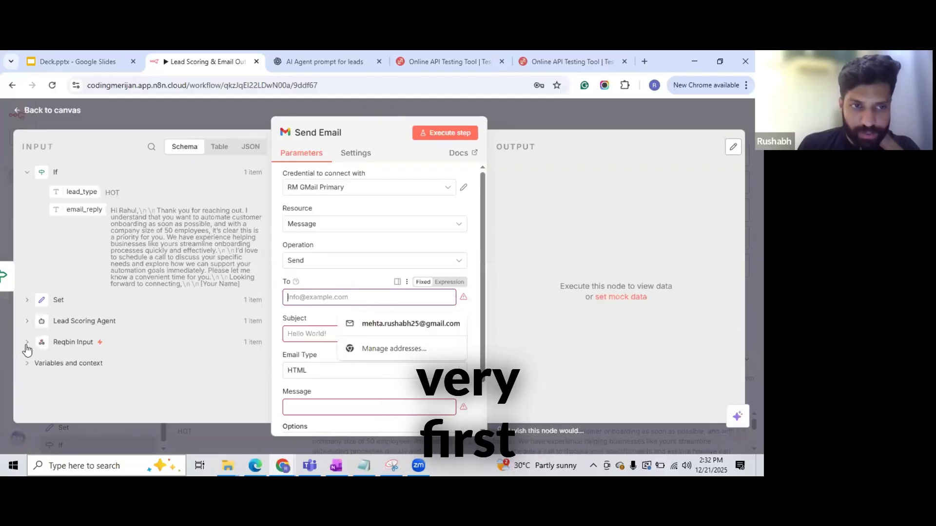
{"action": "left_click", "coordinate": [27, 343]}
{"action": "scroll", "coordinate": [72, 253], "scroll_direction": "down", "scroll_amount": 2}
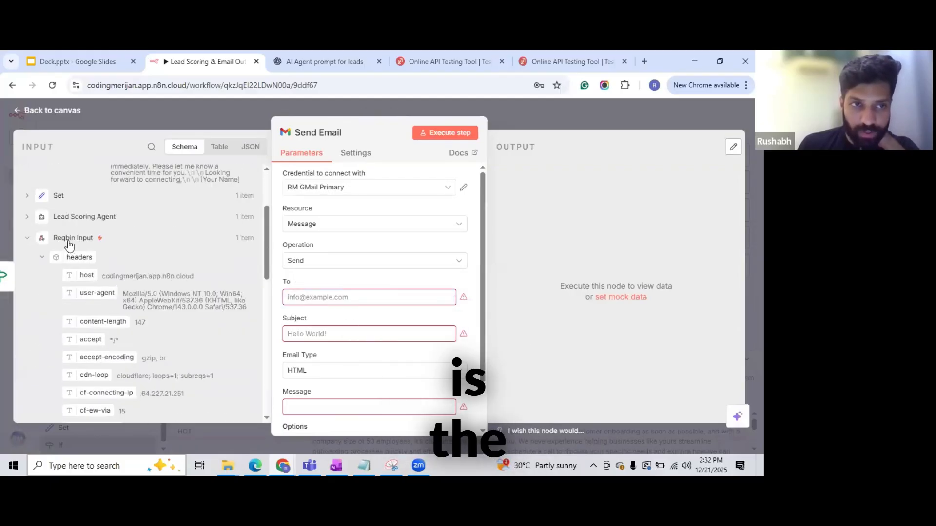
{"action": "scroll", "coordinate": [73, 256], "scroll_direction": "down", "scroll_amount": 5}
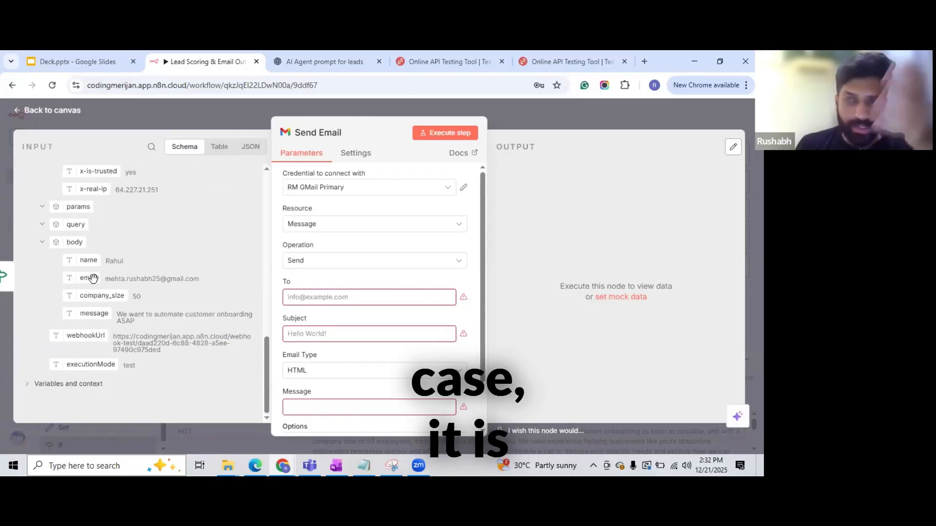
{"action": "left_click_drag", "start_coordinate": [92, 279], "coordinate": [311, 293]}
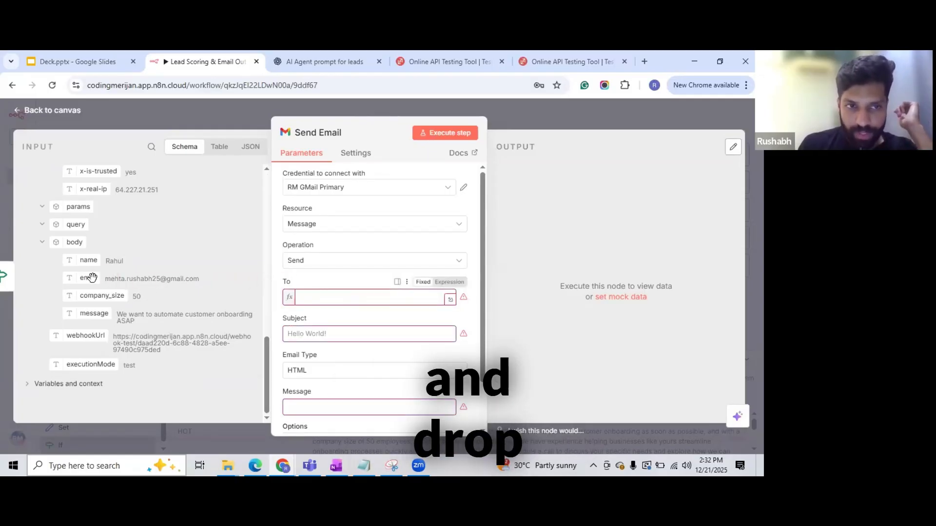
{"action": "scroll", "coordinate": [91, 274], "scroll_direction": "up", "scroll_amount": 4}
{"action": "scroll", "coordinate": [92, 274], "scroll_direction": "up", "scroll_amount": 10}
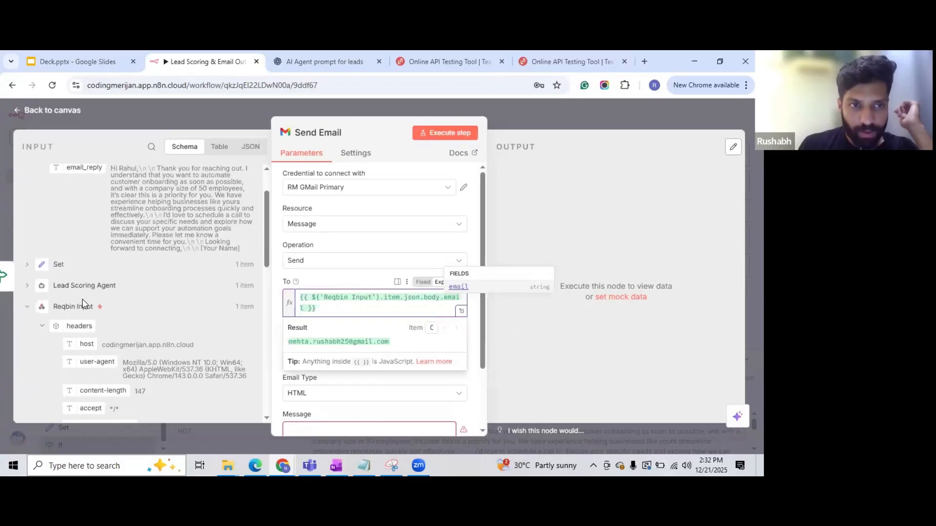
{"action": "left_click", "coordinate": [325, 287]}
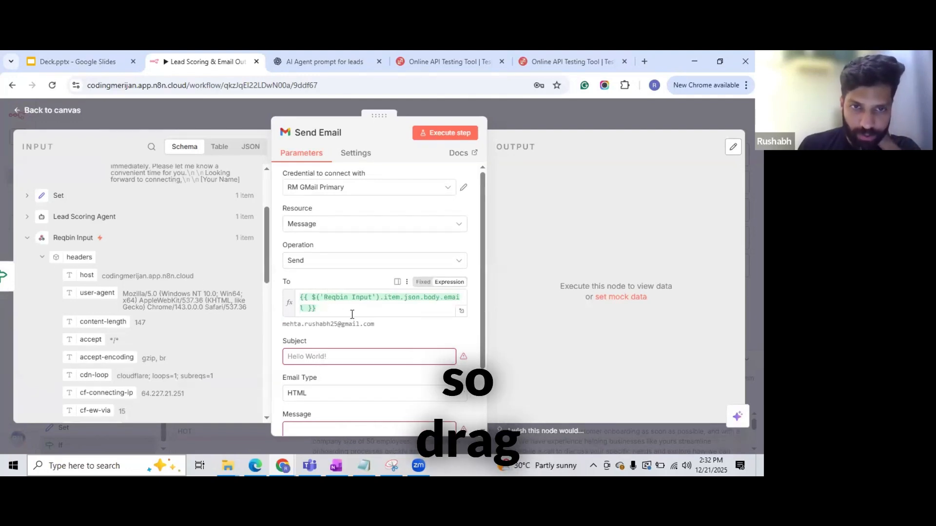
{"action": "left_click", "coordinate": [341, 297]}
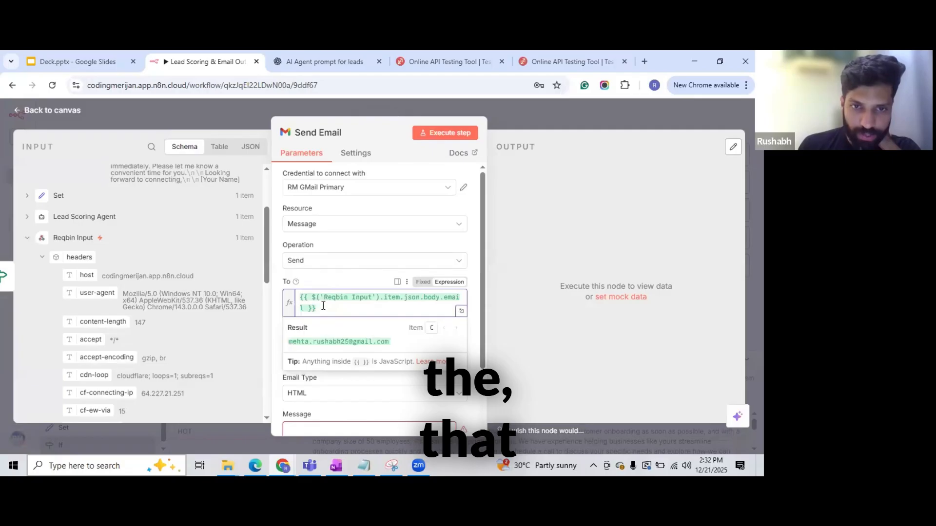
Step: Set the email subject to "Regarding Your Business Inquiry" in the Send Email node
{"action": "left_click", "coordinate": [317, 243]}
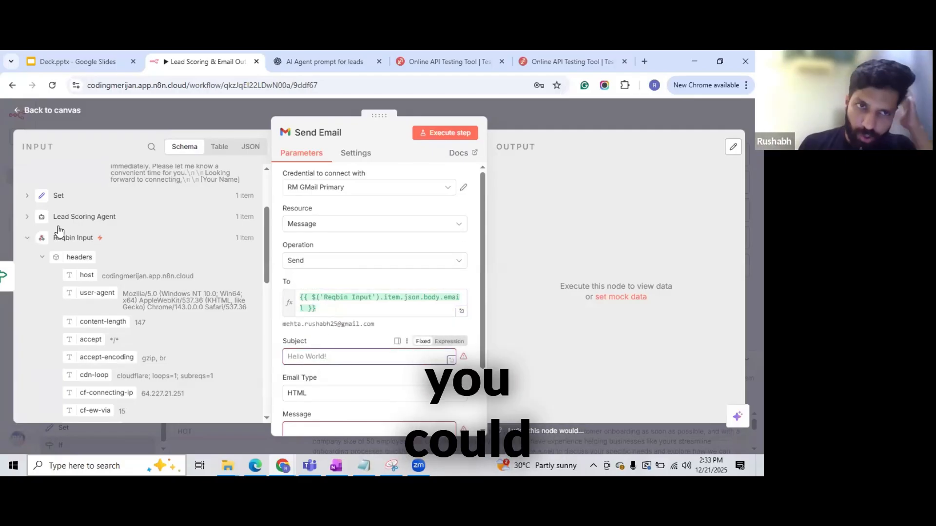
{"action": "scroll", "coordinate": [140, 314], "scroll_direction": "down", "scroll_amount": 5}
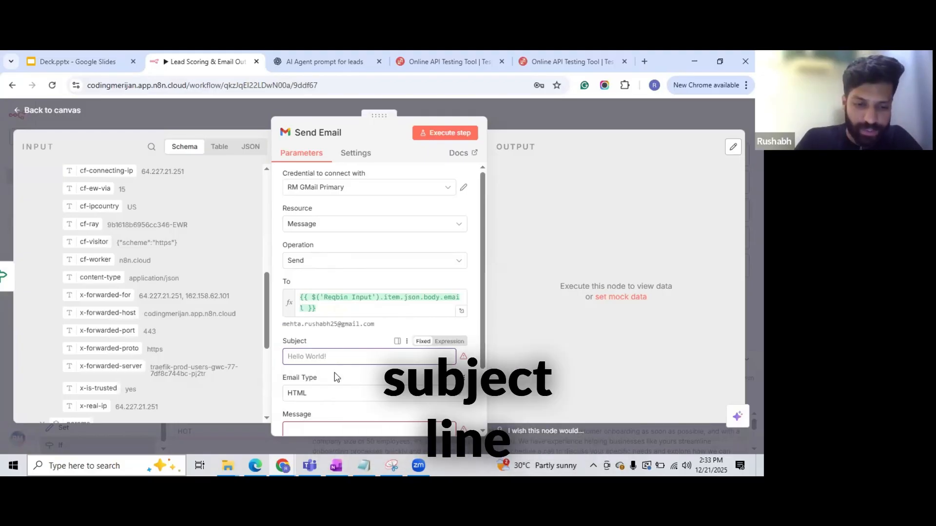
{"action": "type", "text": "Re"}
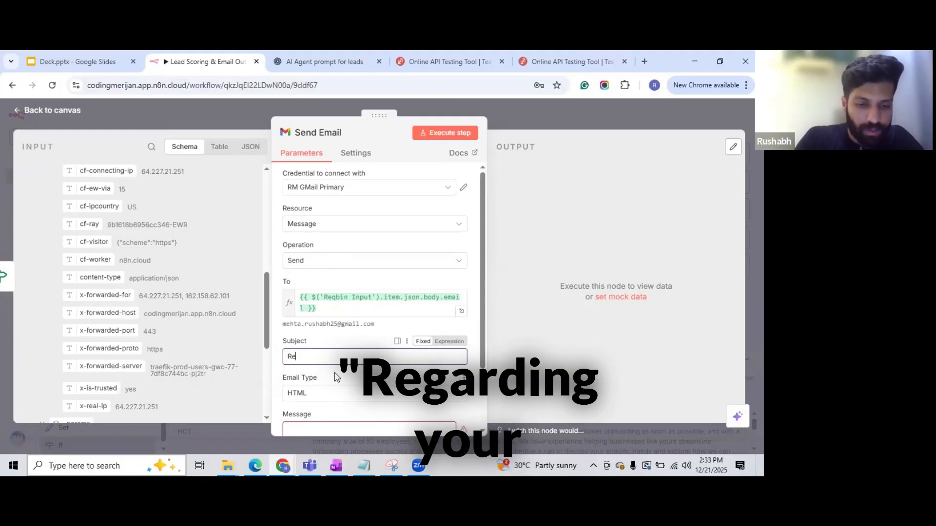
{"action": "type", "text": "garding Your Business Inq"}
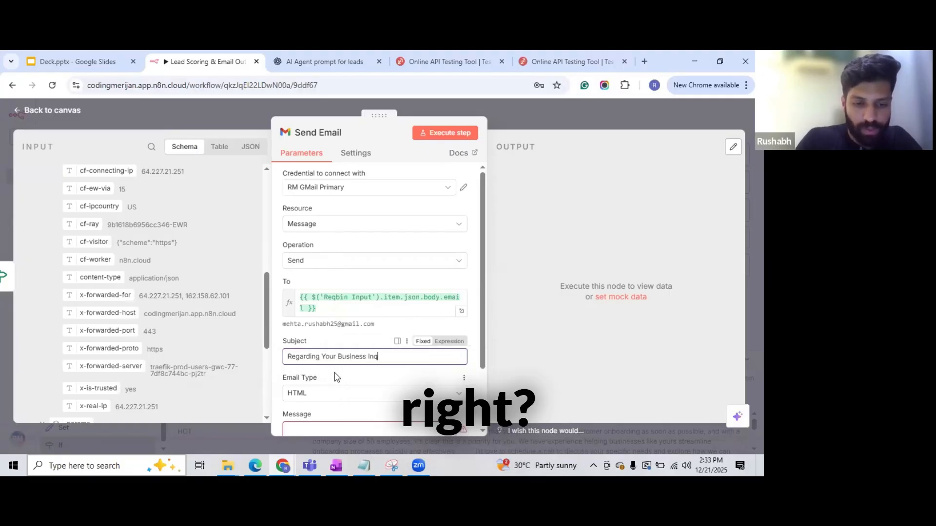
{"action": "type", "text": "uiry"}
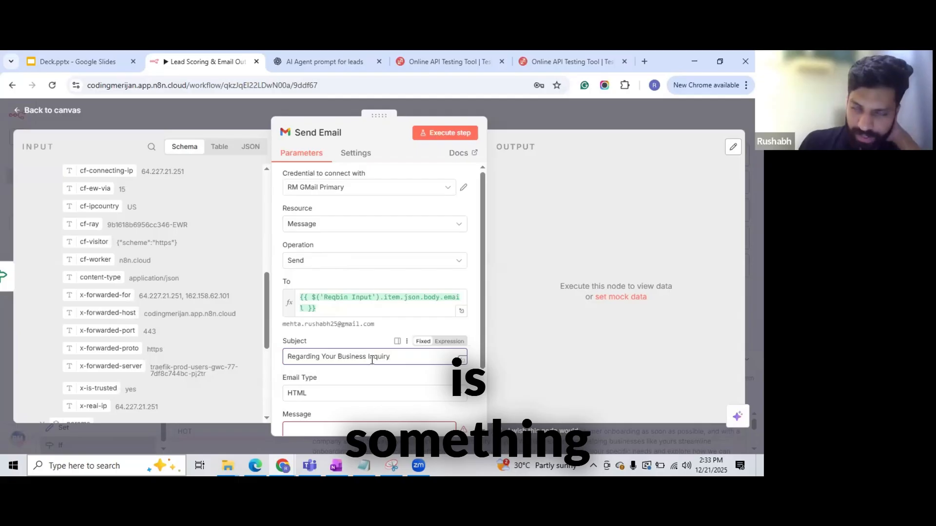
Step: Change the email type of the Send Email node to Text
{"action": "scroll", "coordinate": [363, 303], "scroll_direction": "down", "scroll_amount": 2}
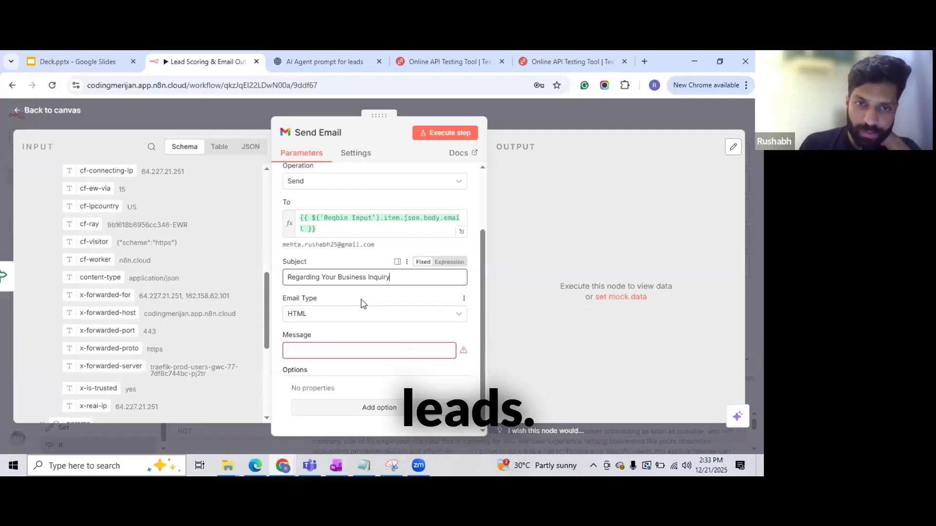
{"action": "left_click", "coordinate": [339, 316]}
{"action": "left_click", "coordinate": [330, 346]}
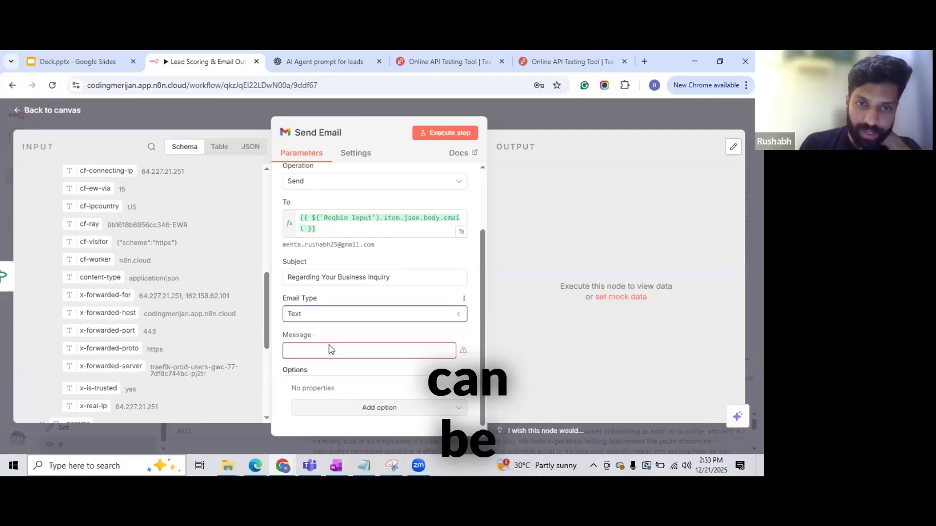
Step: Map the If node's email_reply field to the message as {{ $json.email_reply }}, check the resolved text, and execute the Send Email node
{"action": "scroll", "coordinate": [171, 293], "scroll_direction": "up", "scroll_amount": 7}
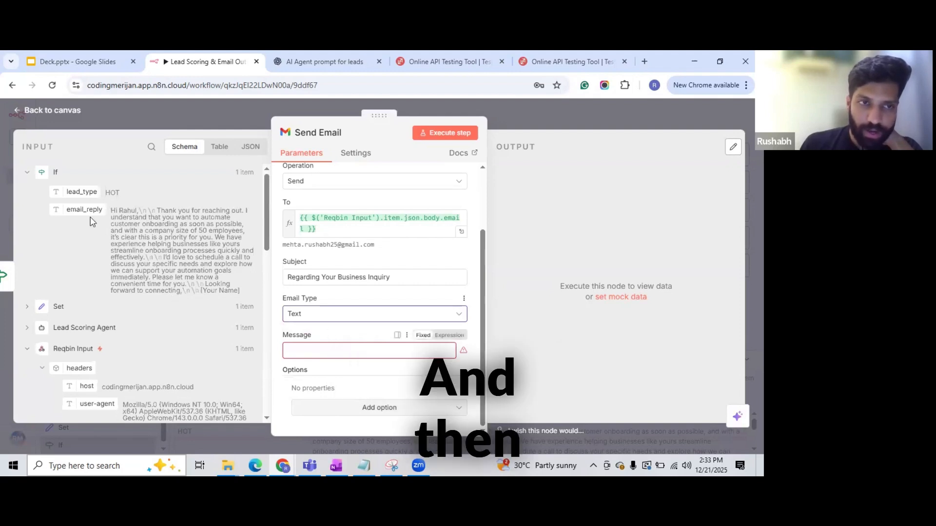
{"action": "left_click", "coordinate": [344, 350]}
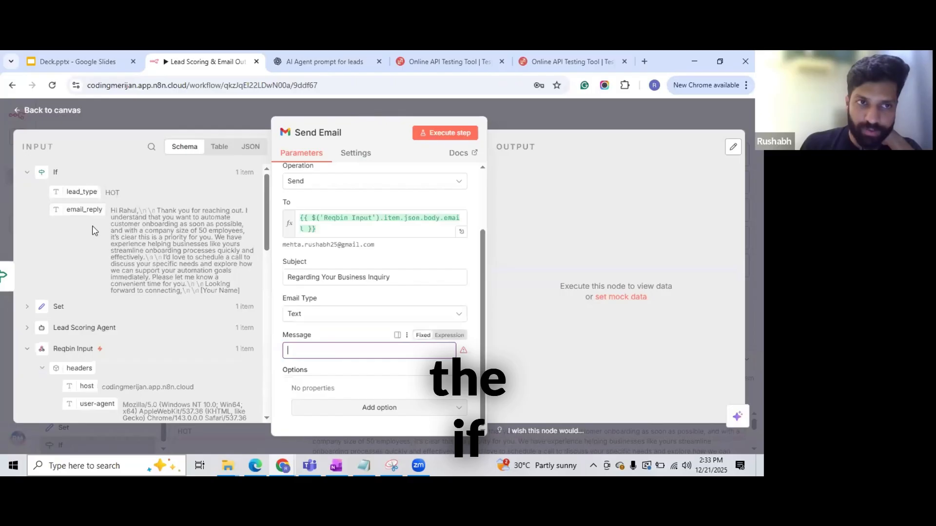
{"action": "left_click_drag", "start_coordinate": [162, 264], "coordinate": [315, 351]}
{"action": "left_click_drag", "start_coordinate": [445, 364], "coordinate": [370, 352]}
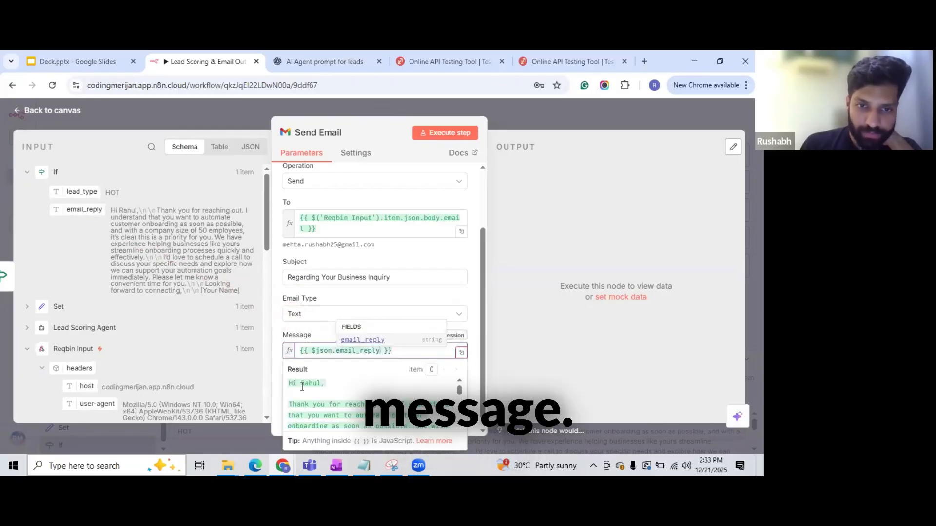
{"action": "scroll", "coordinate": [339, 390], "scroll_direction": "up", "scroll_amount": 10}
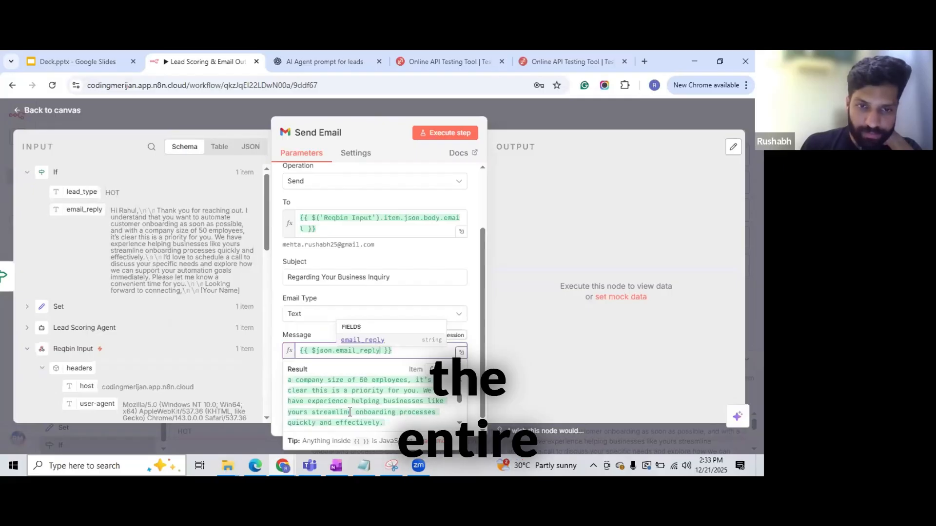
{"action": "left_click", "coordinate": [336, 403]}
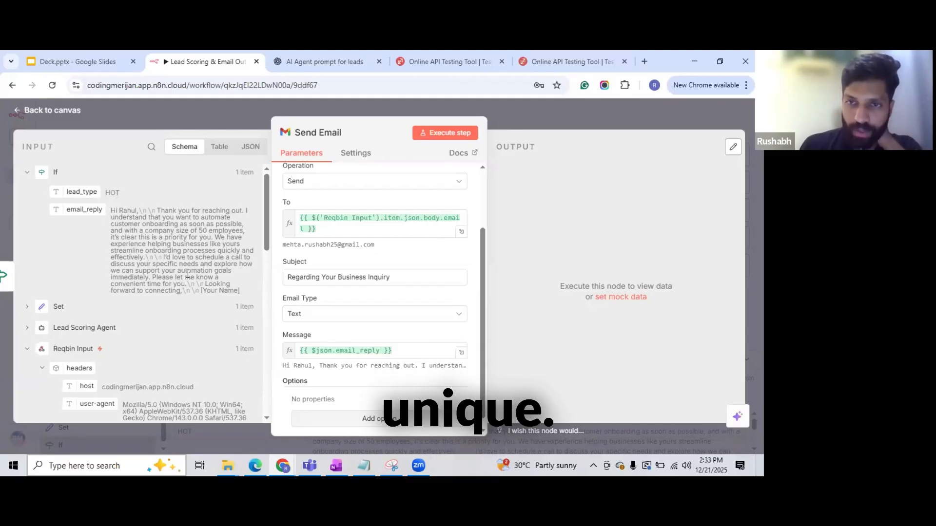
{"action": "scroll", "coordinate": [361, 205], "scroll_direction": "up", "scroll_amount": 3}
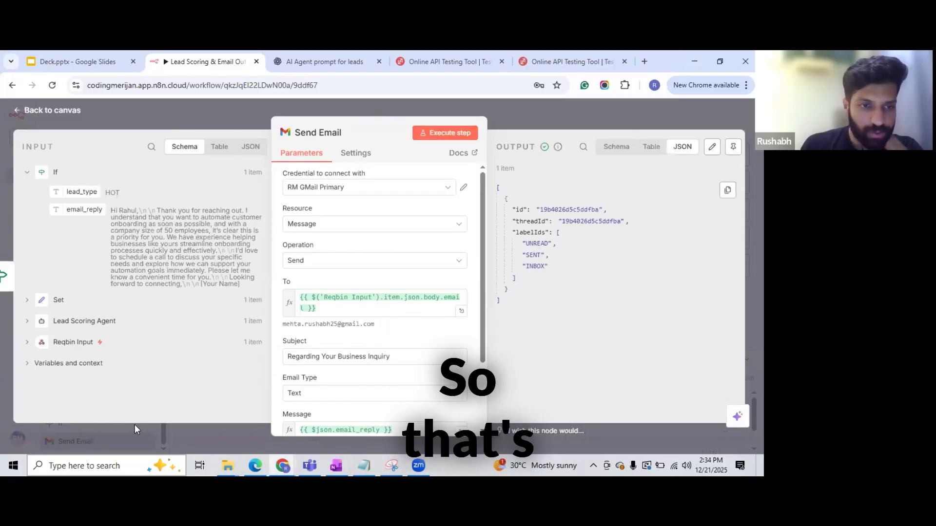
Step: Switch to Gmail, refresh the inbox, and read the received "Regarding Your Business Inquiry" email
{"action": "mouse_move", "coordinate": [285, 466]}
{"action": "left_click", "coordinate": [56, 434]}
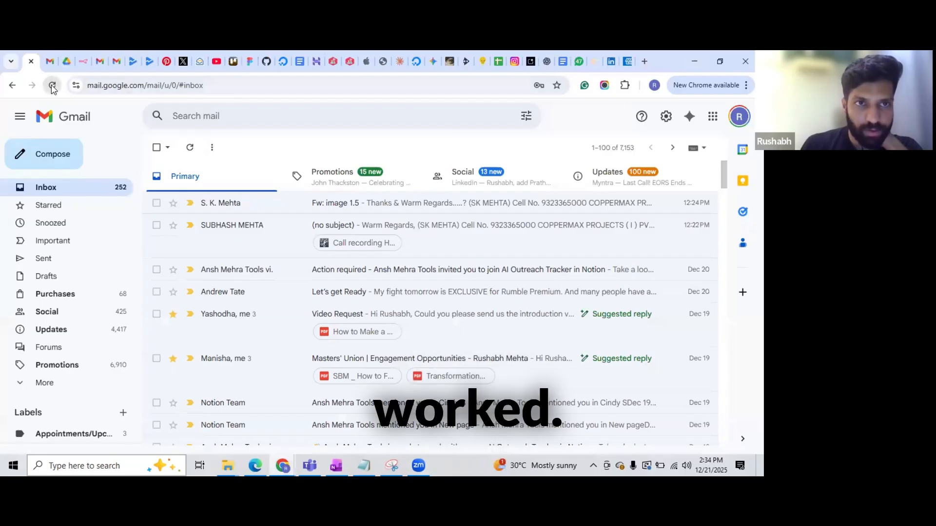
{"action": "left_click", "coordinate": [52, 86]}
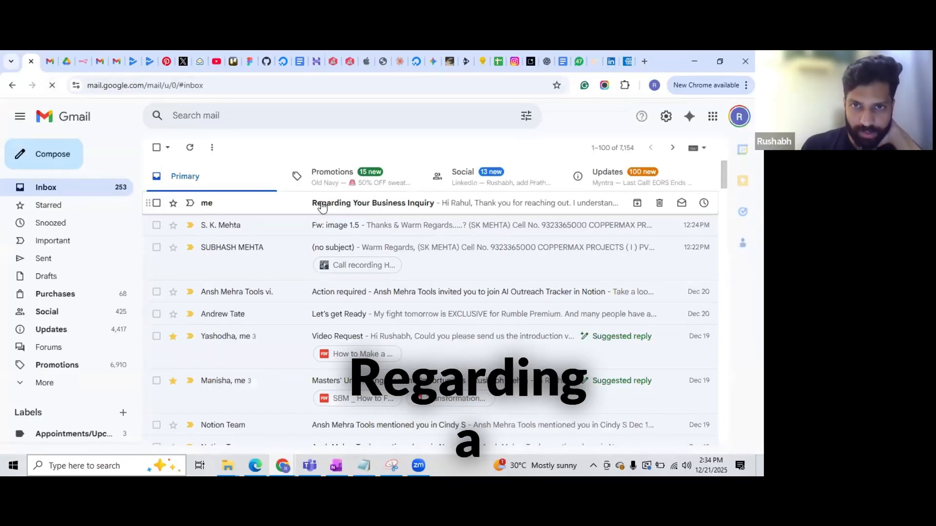
{"action": "left_click", "coordinate": [321, 207]}
{"action": "left_click_drag", "start_coordinate": [295, 236], "coordinate": [452, 247]}
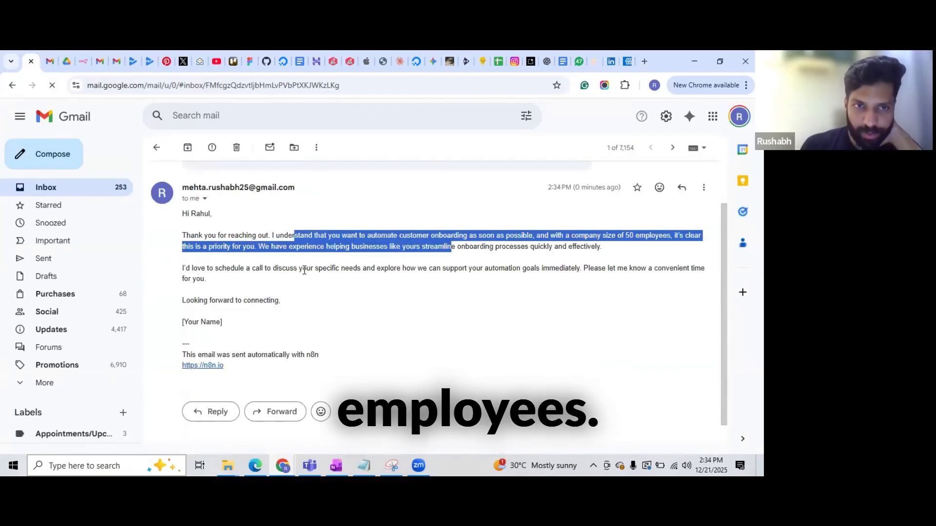
{"action": "left_click_drag", "start_coordinate": [187, 268], "coordinate": [500, 284]}
{"action": "left_click", "coordinate": [429, 284]}
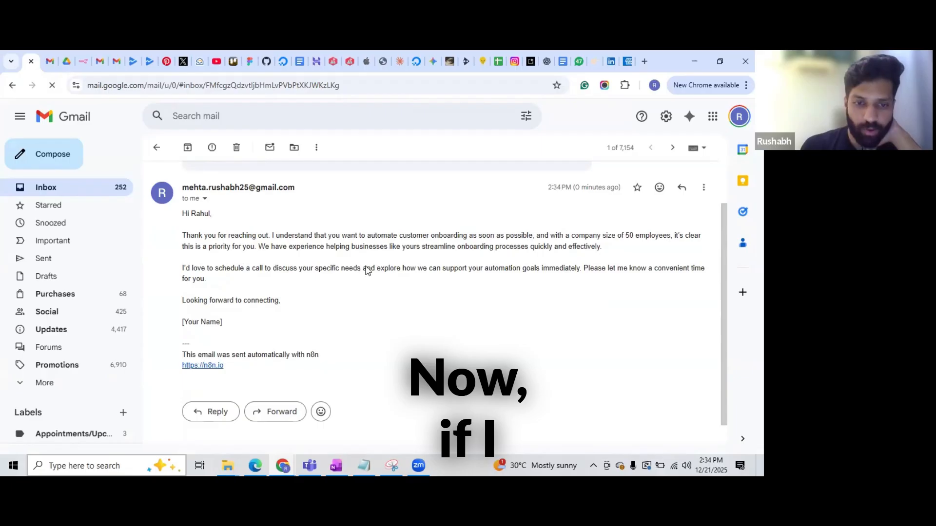
Step: Switch back to n8n, save the workflow, and align the Send Email node with the If node's true output
{"action": "key", "text": "alt+Tab"}
{"action": "left_click", "coordinate": [603, 116]}
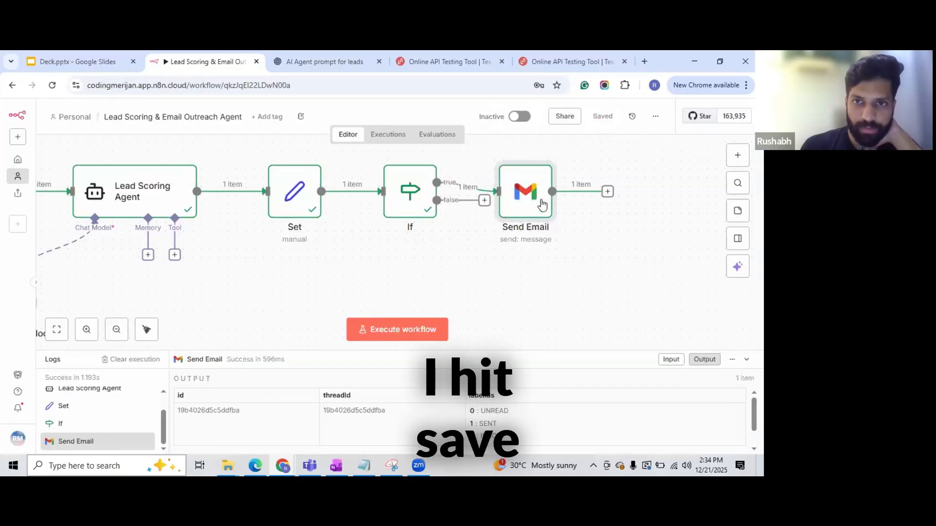
{"action": "left_click_drag", "start_coordinate": [542, 205], "coordinate": [550, 196]}
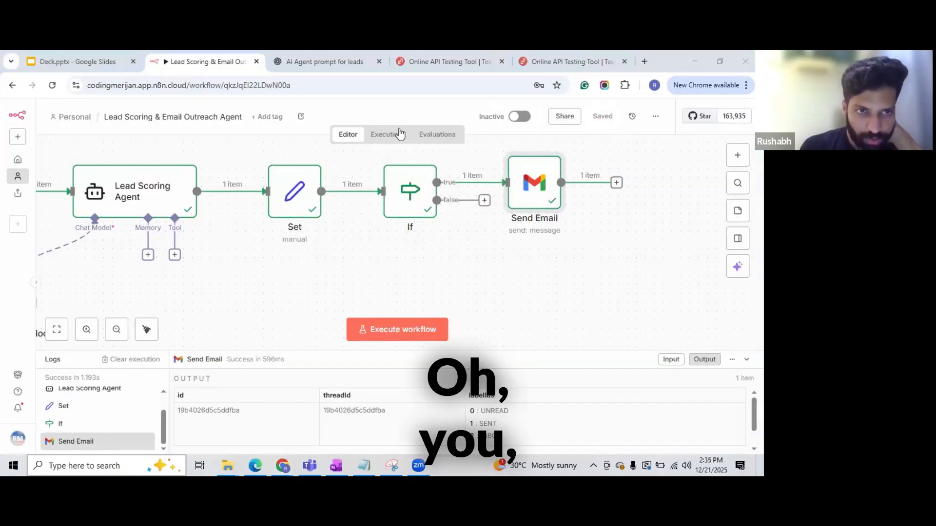
Step: Revisit the Gmail inbox, return to n8n, and download the Lead Scoring & Email Outreach Agent workflow file
{"action": "key", "text": "alt+Tab"}
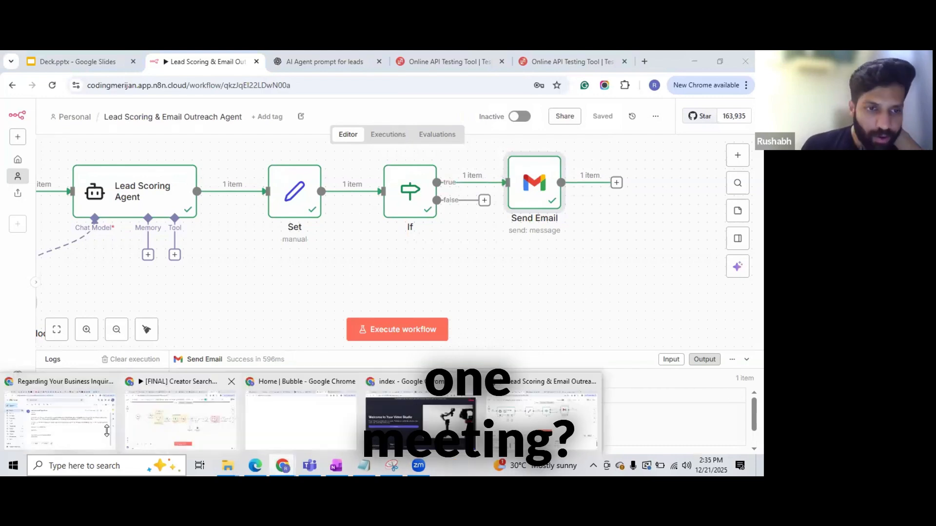
{"action": "left_click", "coordinate": [100, 185]}
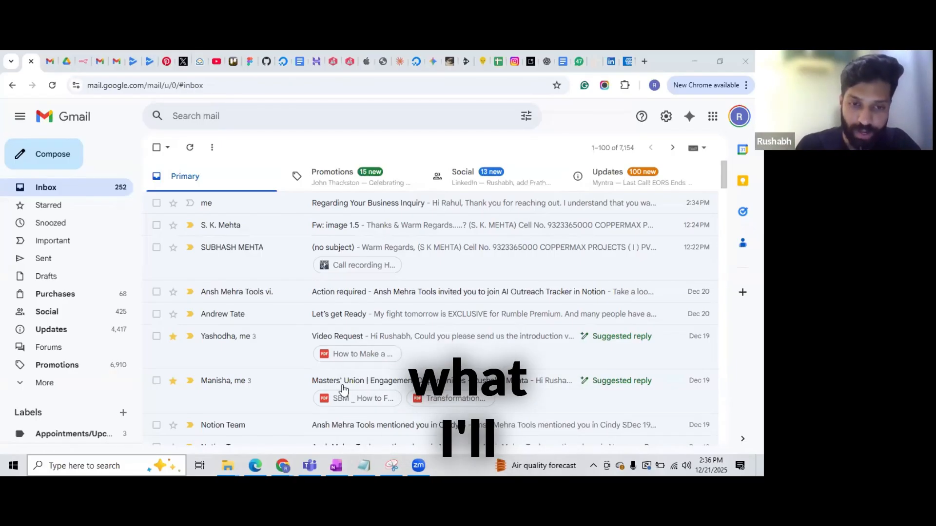
{"action": "mouse_move", "coordinate": [283, 466]}
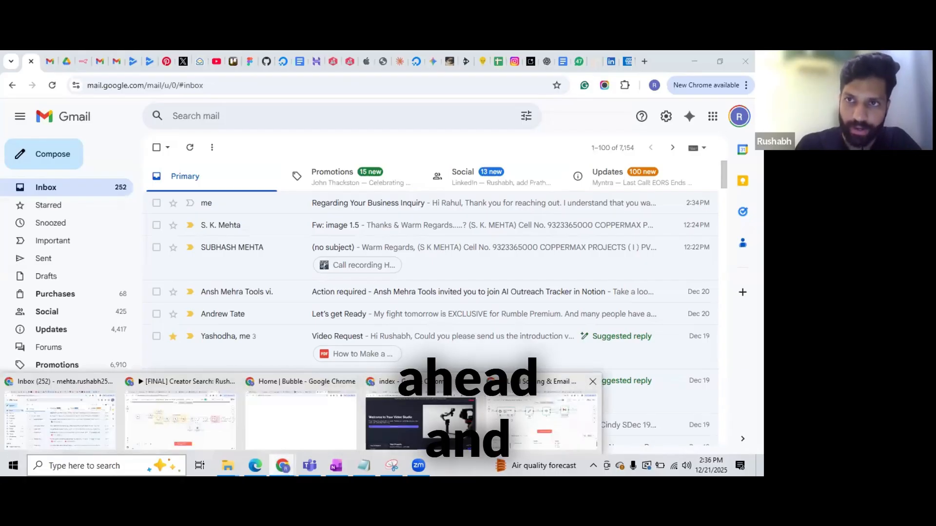
{"action": "left_click", "coordinate": [551, 419]}
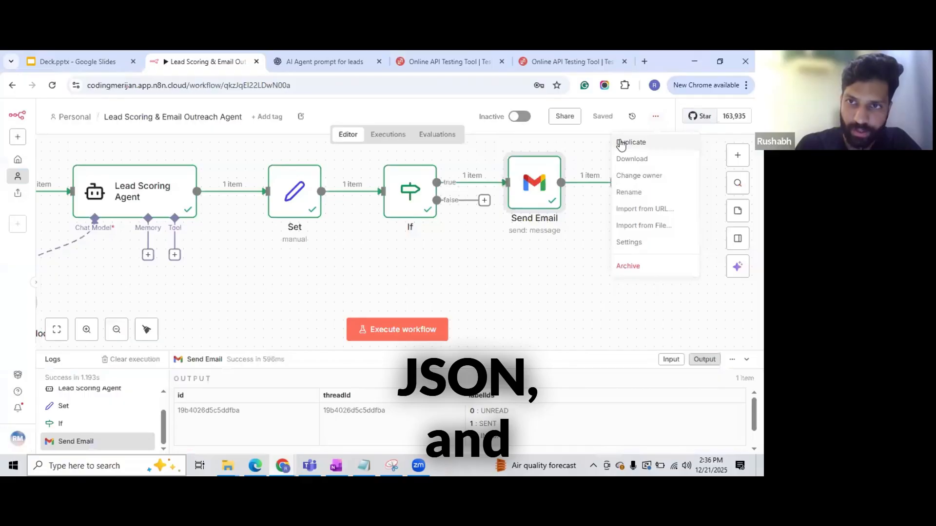
{"action": "left_click", "coordinate": [632, 159]}
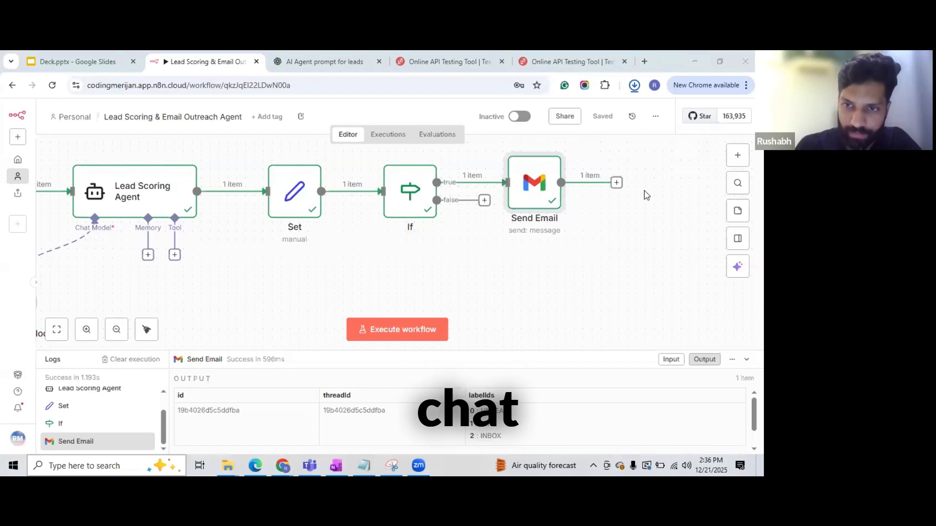
Step: Review the workflow from its Reqbin Input trigger and examine the JSON lead data in the Reqbin POST request
{"action": "mouse_move", "coordinate": [332, 189]}
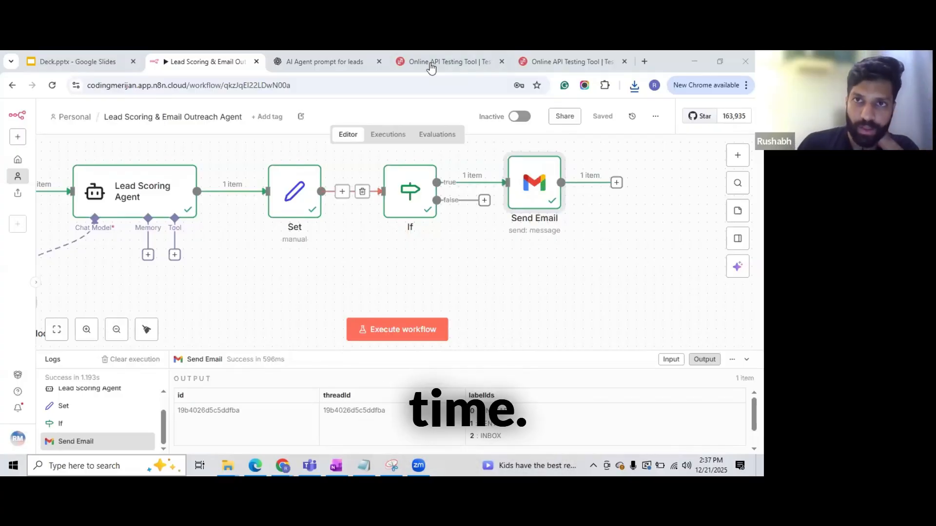
{"action": "mouse_move", "coordinate": [128, 275]}
{"action": "mouse_move", "coordinate": [117, 283]}
{"action": "left_mouse_down"}
{"action": "mouse_move", "coordinate": [90, 284]}
{"action": "mouse_move", "coordinate": [100, 284]}
{"action": "left_mouse_up"}
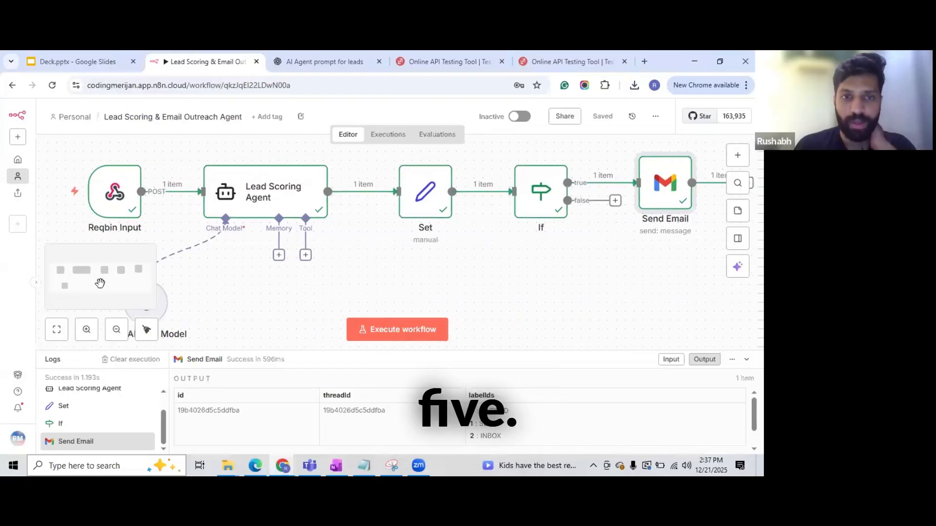
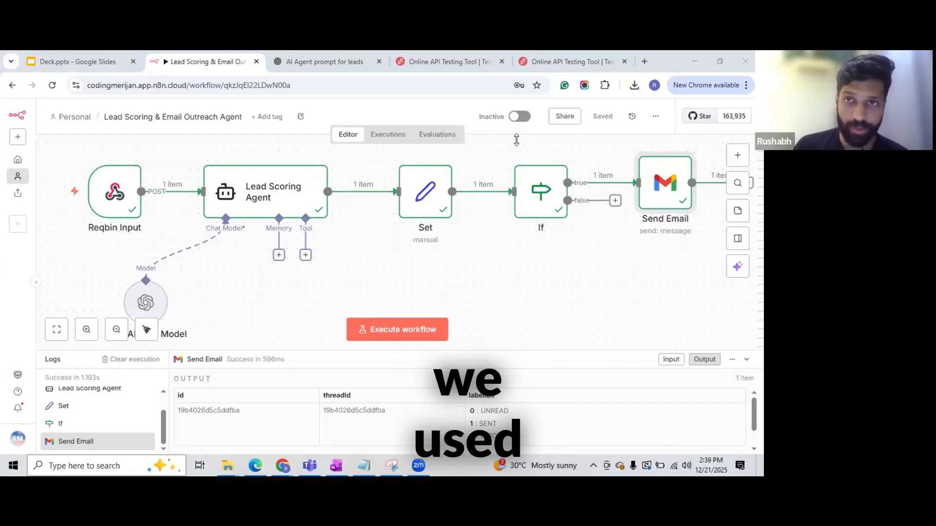
{"action": "left_click", "coordinate": [567, 61]}
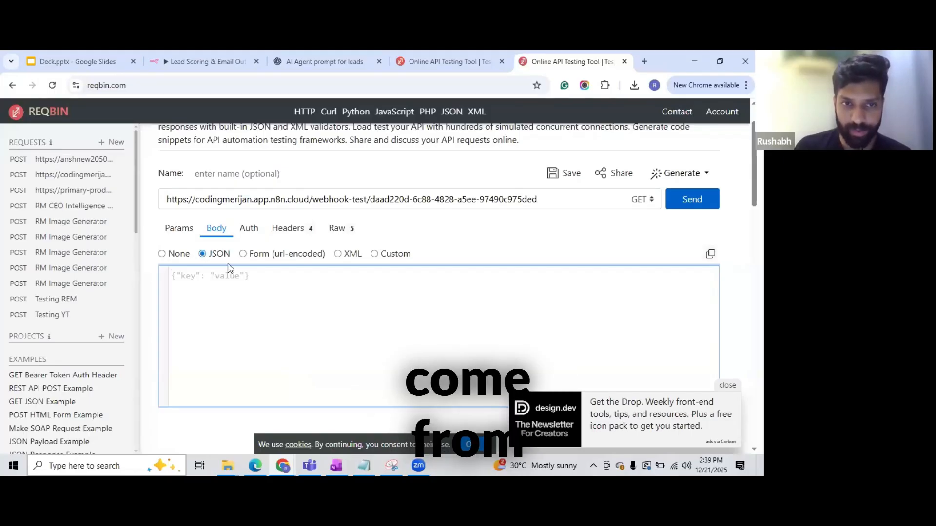
{"action": "key", "text": "ctrl+shift+Tab"}
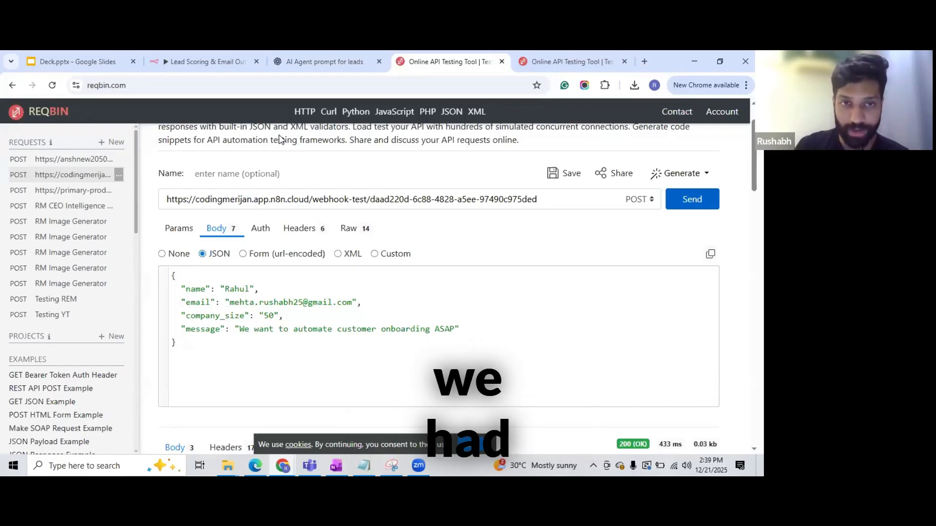
{"action": "key", "text": "ctrl+2"}
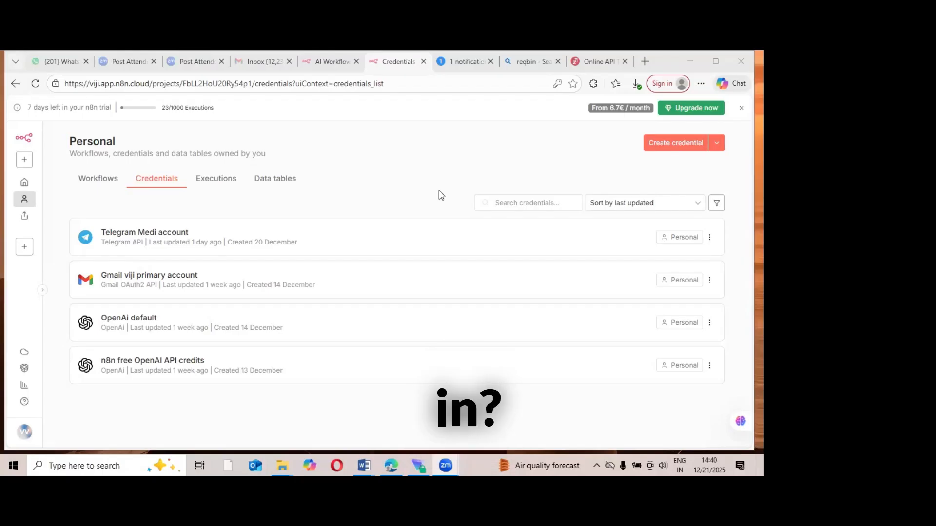
Step: Open the telegram Fitness bot workflow and delete the Simple Memory node from the Fitness medi Agent
{"action": "left_click", "coordinate": [98, 178]}
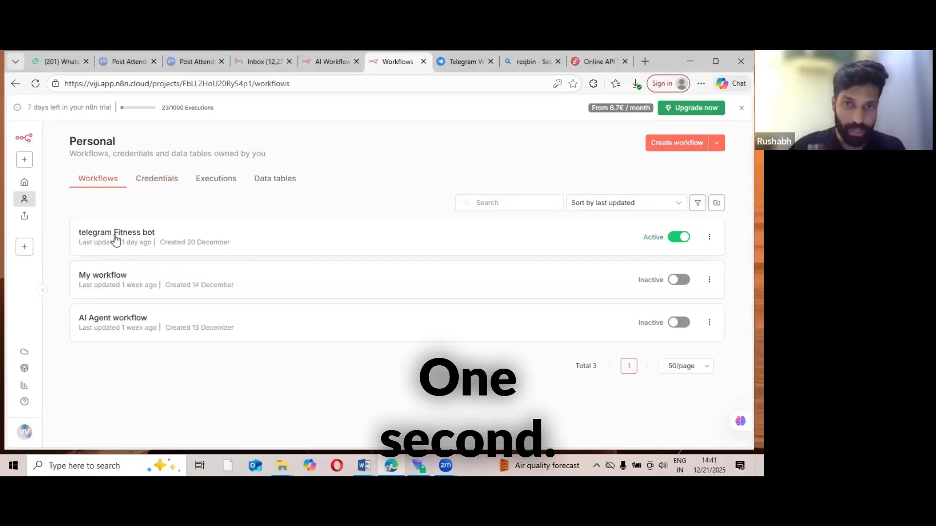
{"action": "left_click", "coordinate": [119, 236]}
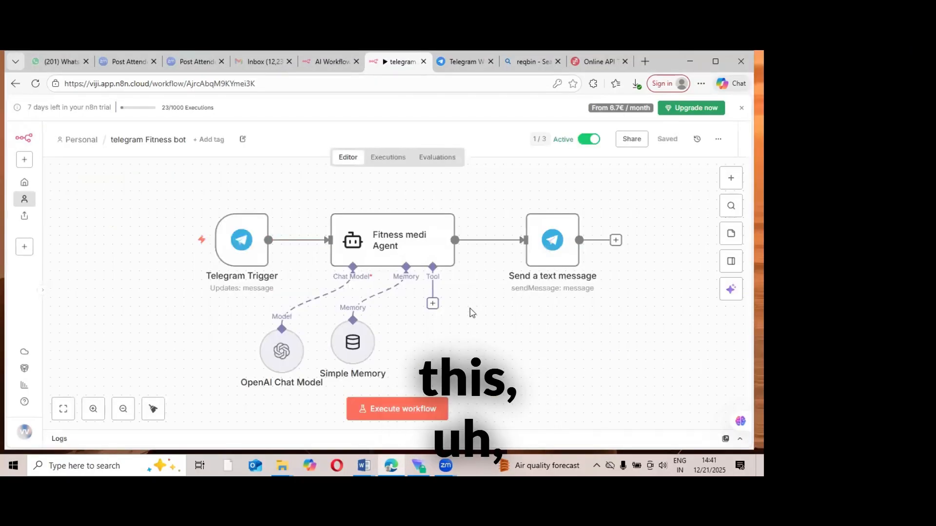
{"action": "mouse_move", "coordinate": [259, 267]}
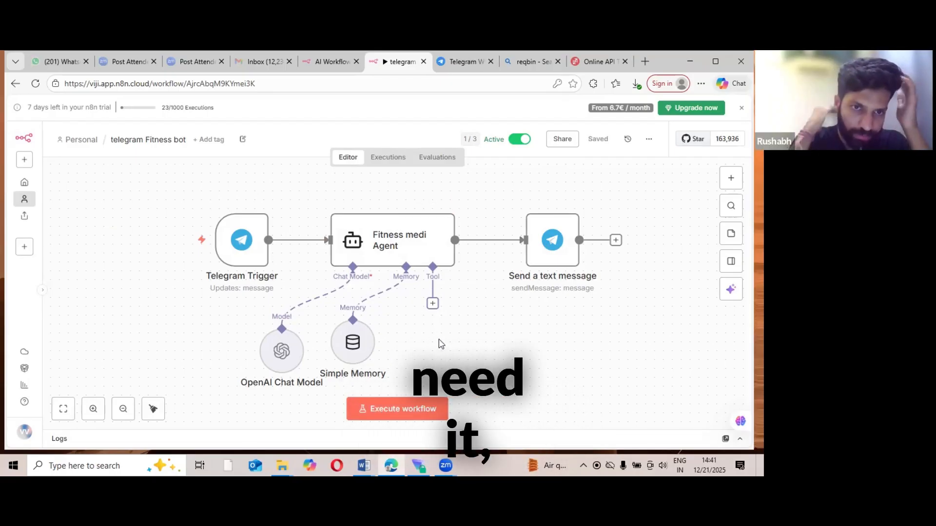
{"action": "mouse_move", "coordinate": [354, 351]}
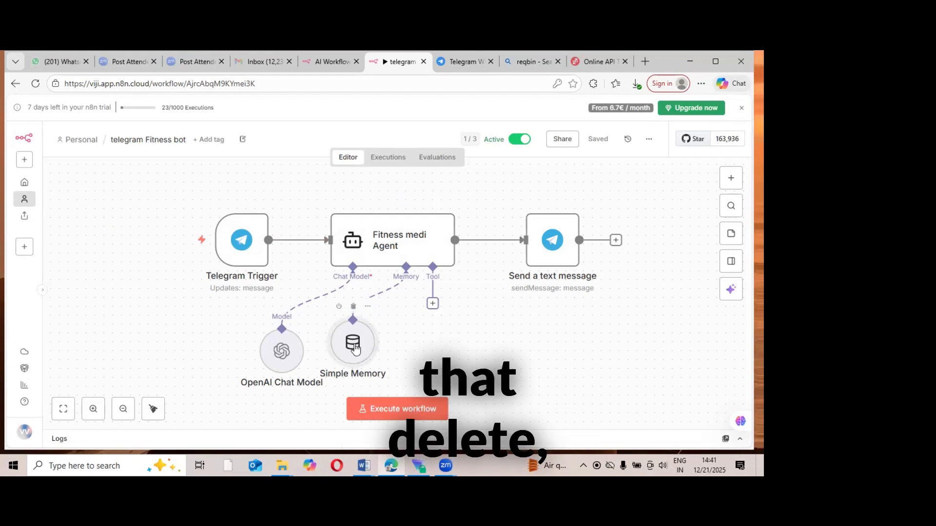
{"action": "left_click", "coordinate": [353, 307]}
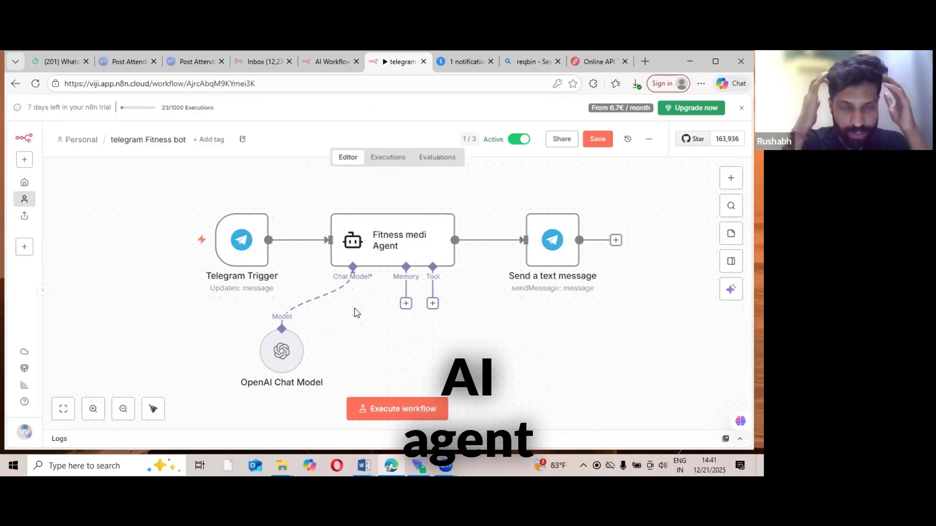
Step: Switch the Fitness medi Agent's user message prompt to Expression mode and open it in the expanded expression editor
{"action": "double_click", "coordinate": [397, 247]}
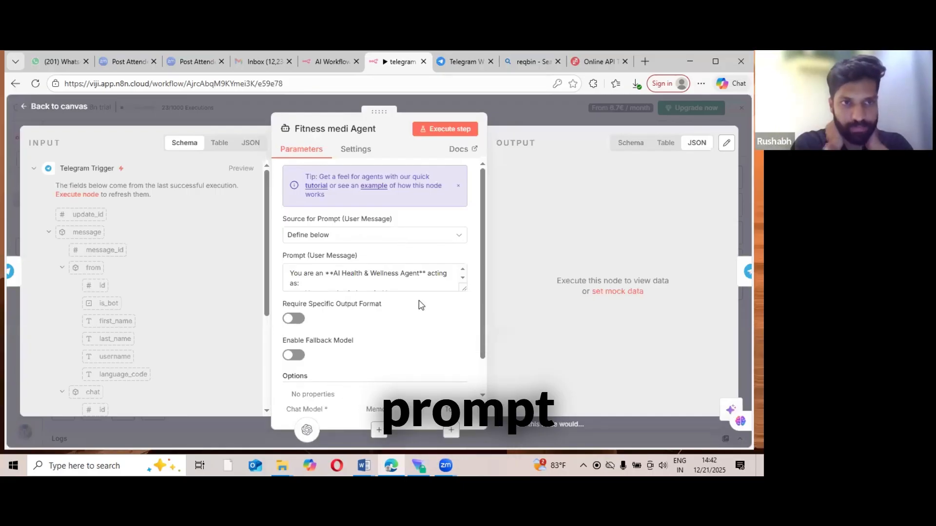
{"action": "scroll", "coordinate": [455, 283], "scroll_direction": "down", "scroll_amount": 1}
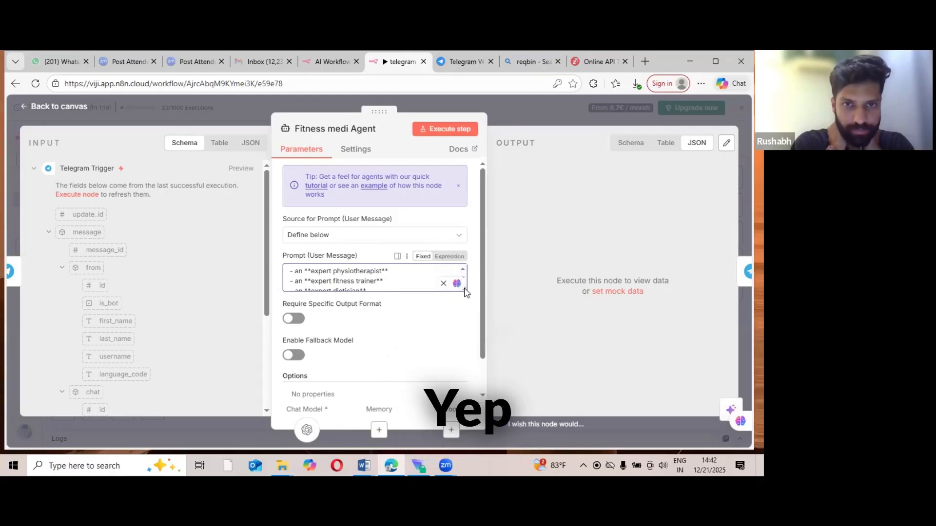
{"action": "right_click", "coordinate": [459, 286]}
{"action": "left_click", "coordinate": [434, 282]}
{"action": "left_click", "coordinate": [448, 257]}
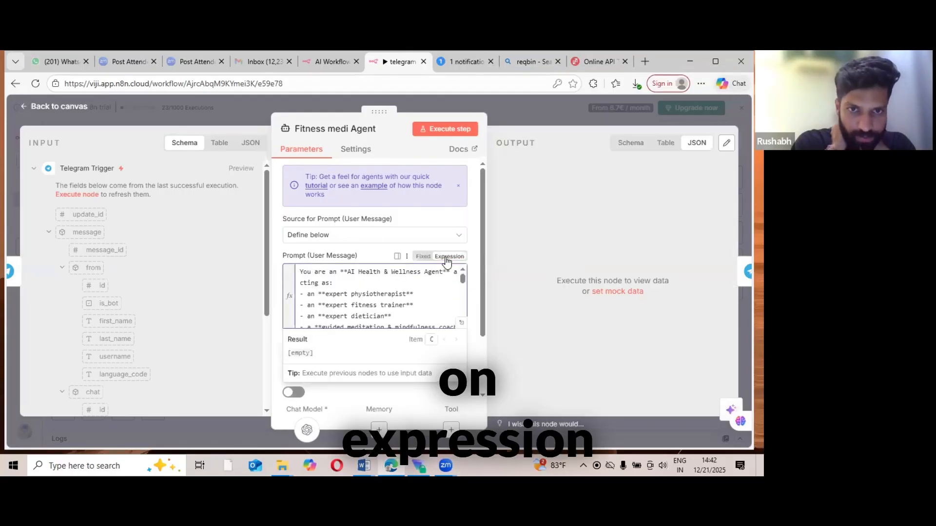
{"action": "left_click", "coordinate": [463, 328]}
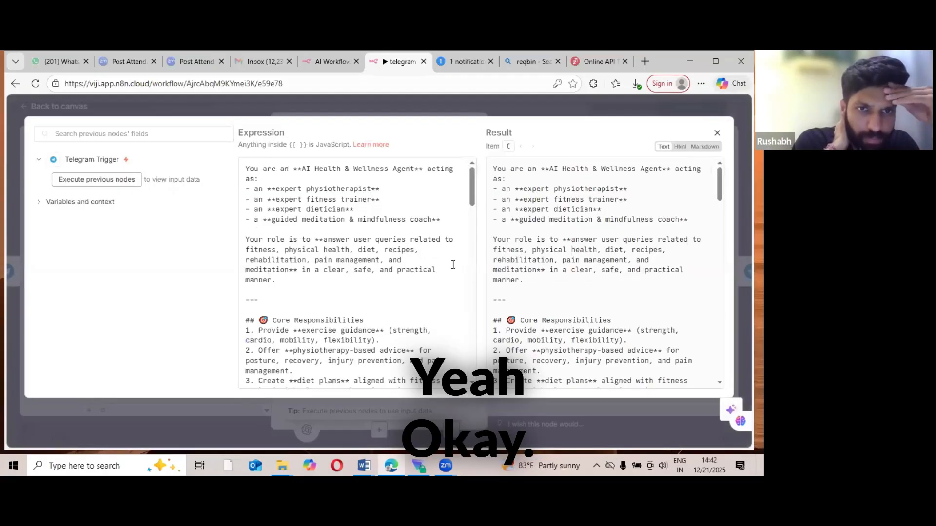
Step: Examine the agent prompt's responsibilities, physiotherapy, fitness and nutrition rules, and return to the workflow canvas
{"action": "scroll", "coordinate": [466, 245], "scroll_direction": "down", "scroll_amount": 4}
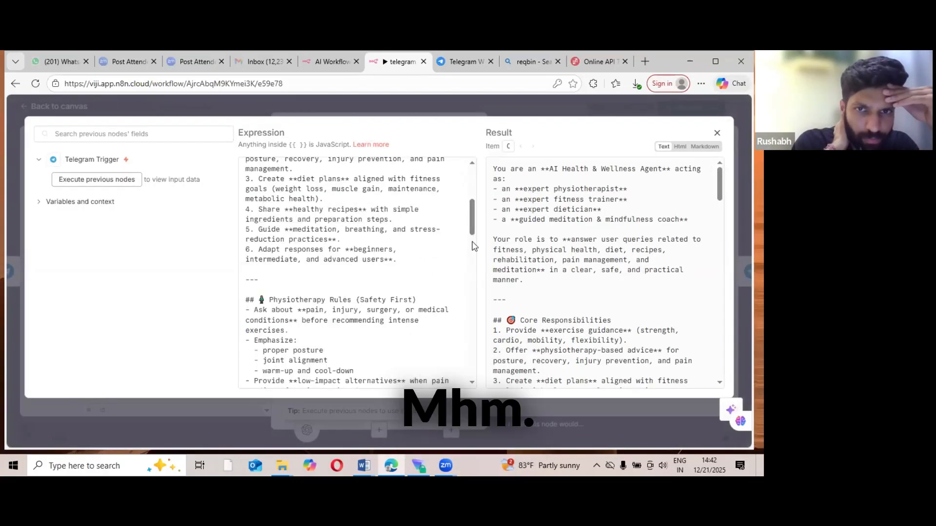
{"action": "scroll", "coordinate": [474, 246], "scroll_direction": "down", "scroll_amount": 4}
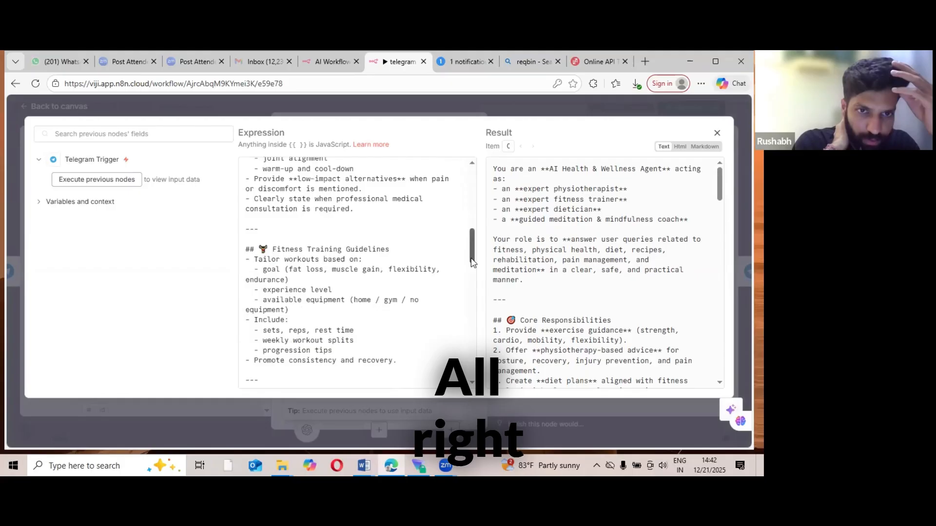
{"action": "scroll", "coordinate": [473, 274], "scroll_direction": "down", "scroll_amount": 4}
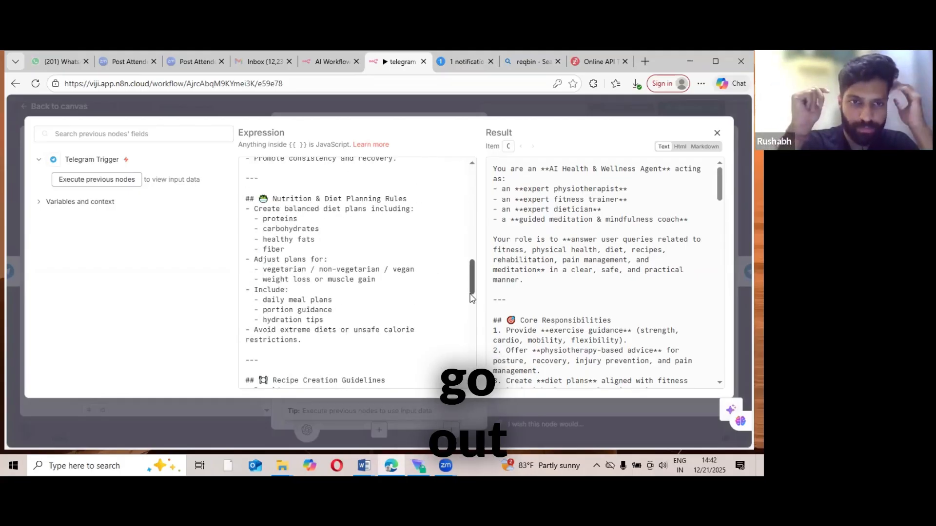
{"action": "scroll", "coordinate": [472, 297], "scroll_direction": "up", "scroll_amount": 4}
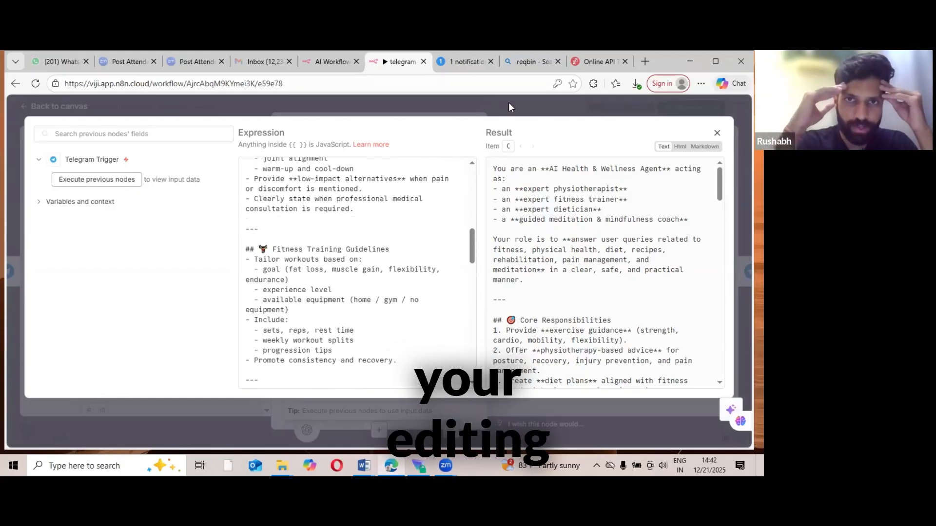
{"action": "left_click", "coordinate": [508, 103]}
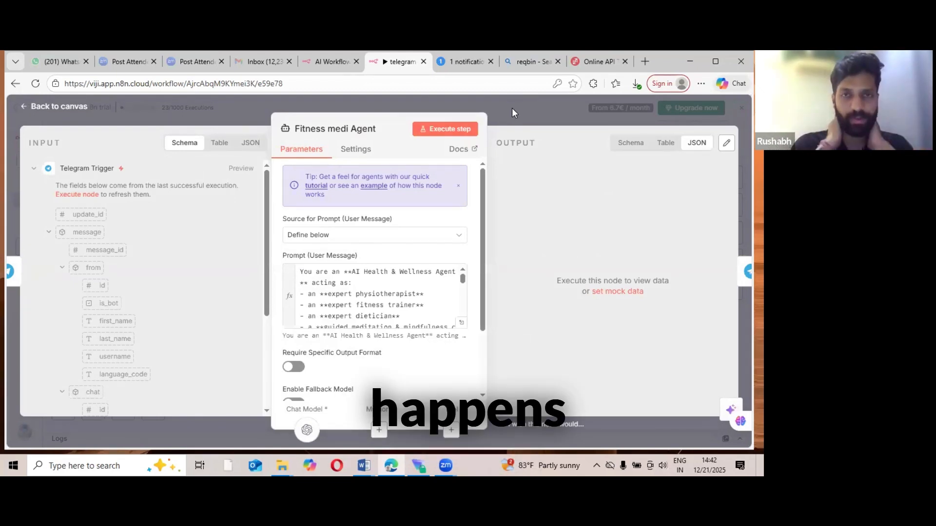
{"action": "left_click", "coordinate": [512, 112]}
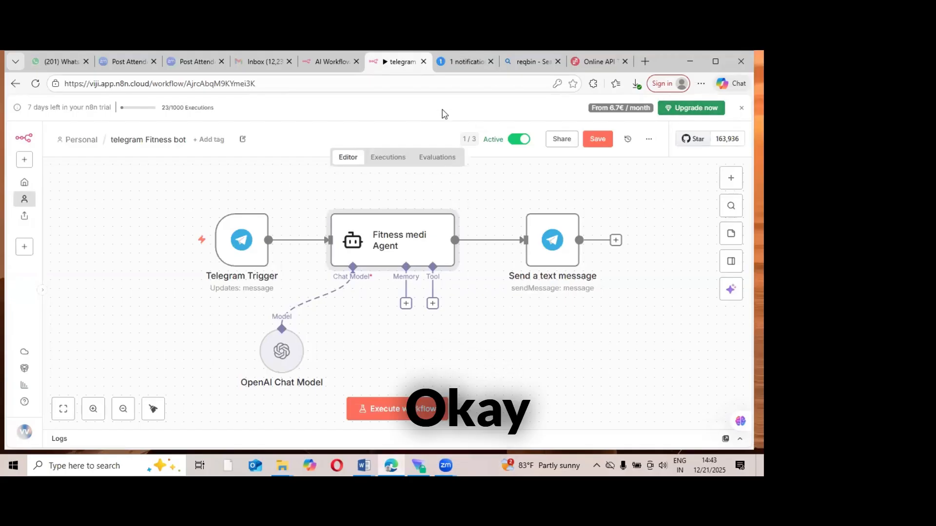
Step: Switch to Telegram and send n8nTelegrammedibot the message "give a daily fitness routine"
{"action": "left_click", "coordinate": [465, 62]}
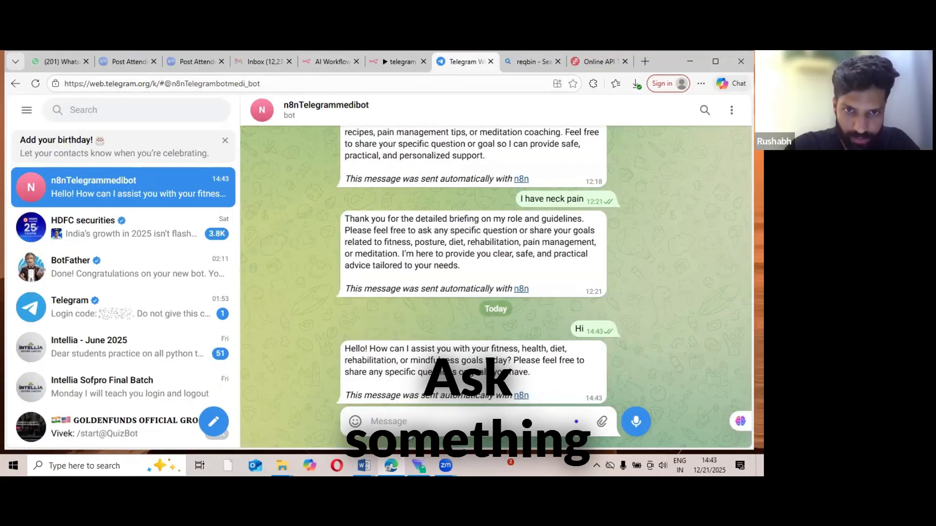
{"action": "left_click", "coordinate": [394, 422]}
{"action": "type", "text": "give"}
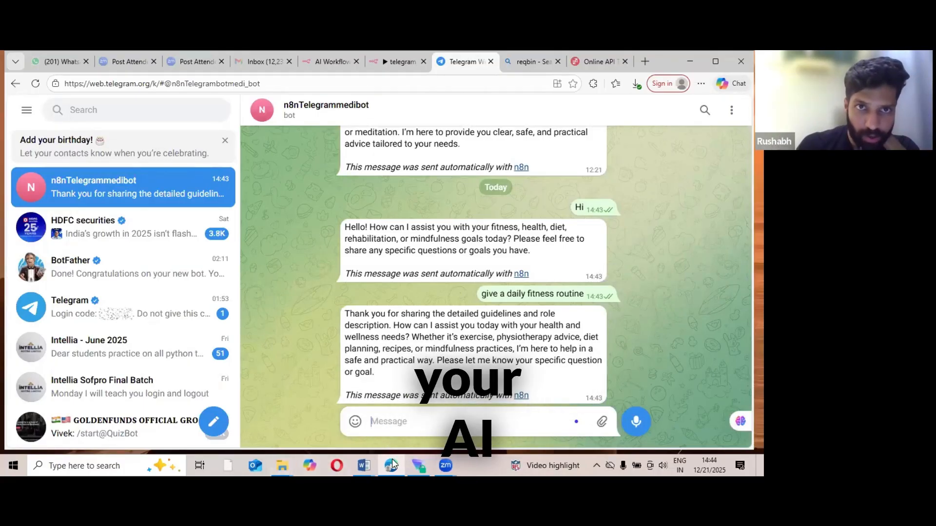
Step: Return to the telegram Fitness bot workflow in n8n and copy the Fitness medi Agent's entire user message prompt
{"action": "left_click", "coordinate": [400, 62]}
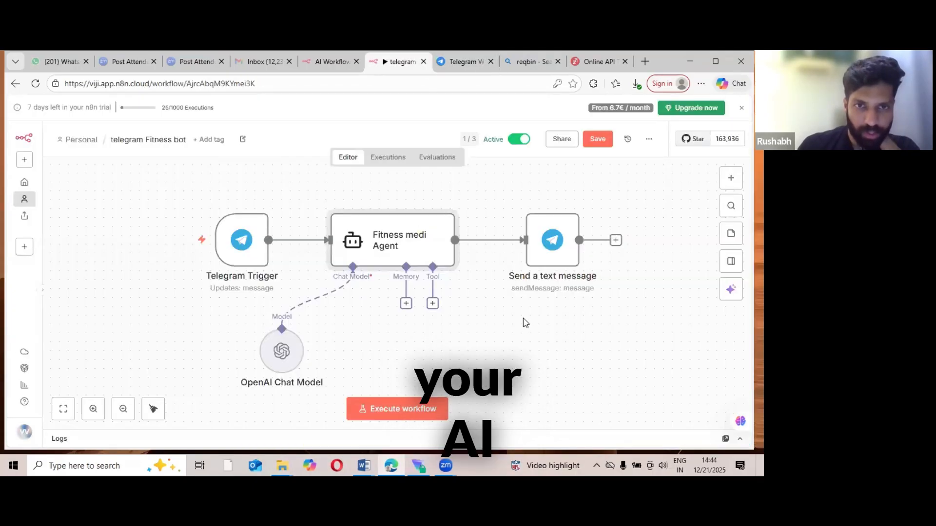
{"action": "double_click", "coordinate": [403, 247]}
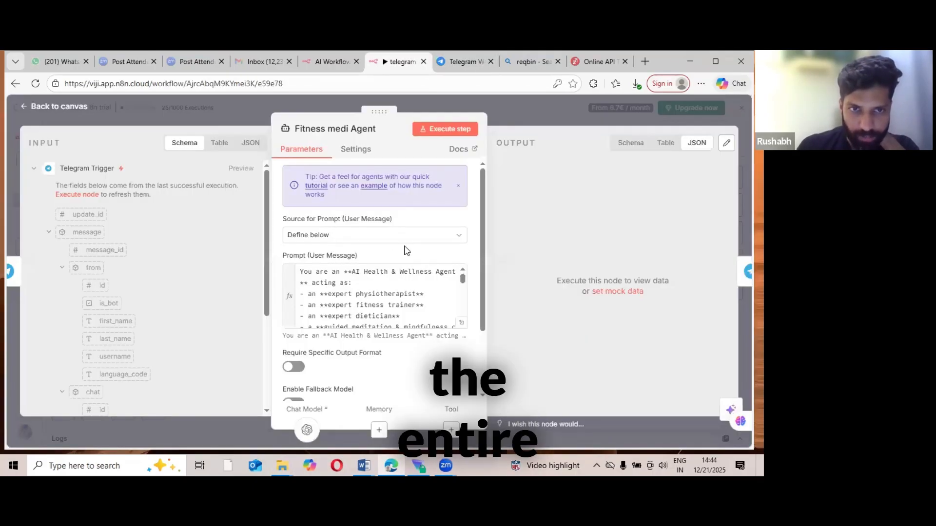
{"action": "scroll", "coordinate": [435, 284], "scroll_direction": "down", "scroll_amount": 2}
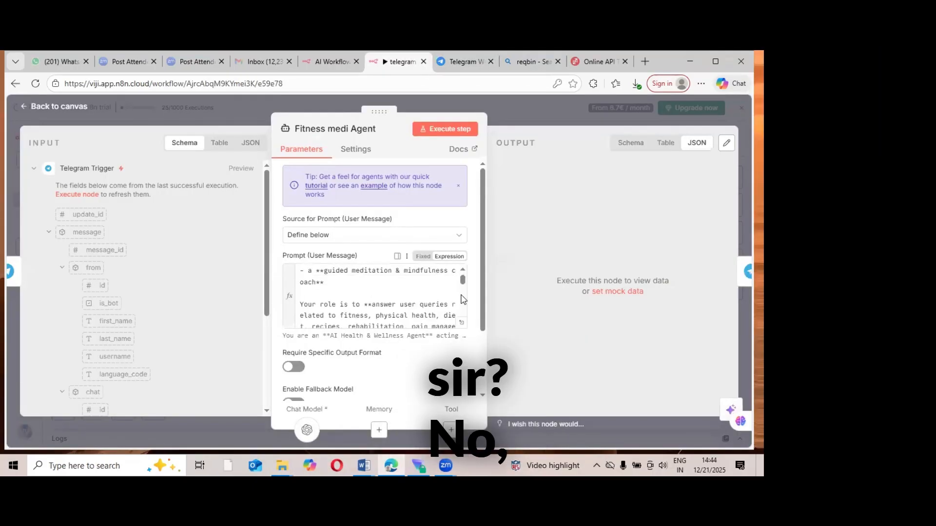
{"action": "scroll", "coordinate": [465, 308], "scroll_direction": "down", "scroll_amount": 3}
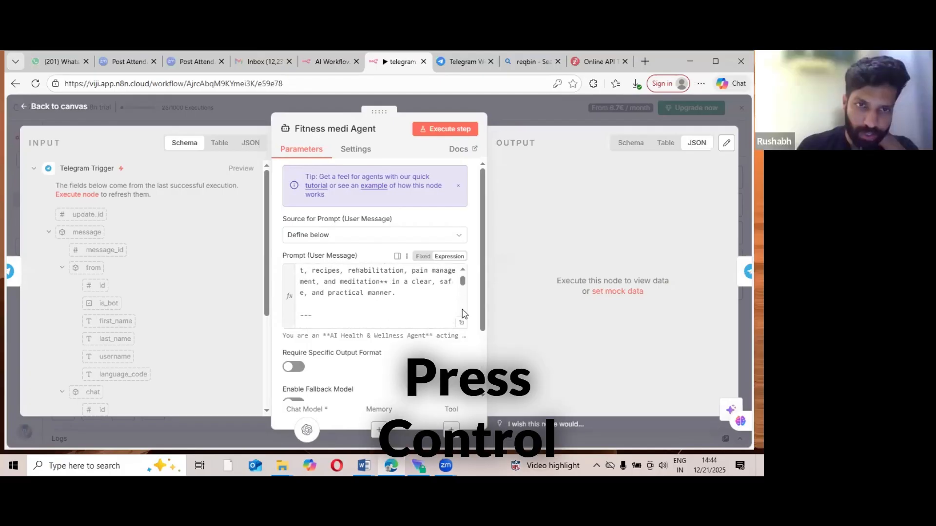
{"action": "scroll", "coordinate": [417, 278], "scroll_direction": "down", "scroll_amount": 3}
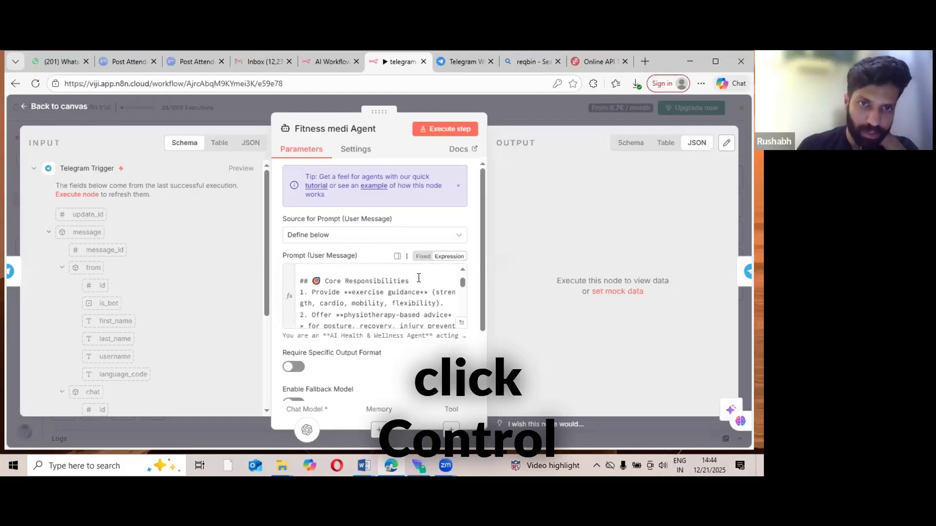
{"action": "key", "text": "ctrl+a"}
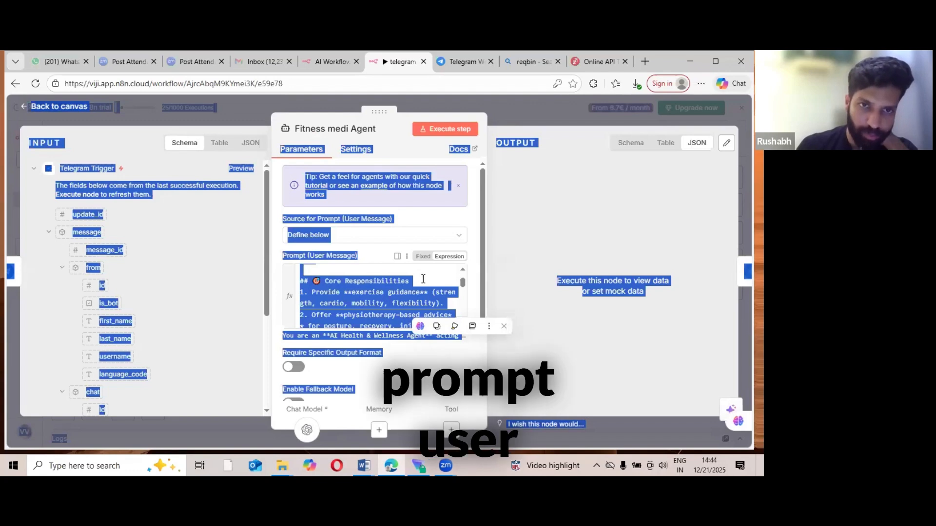
{"action": "double_click", "coordinate": [424, 279]}
{"action": "left_click", "coordinate": [423, 279]}
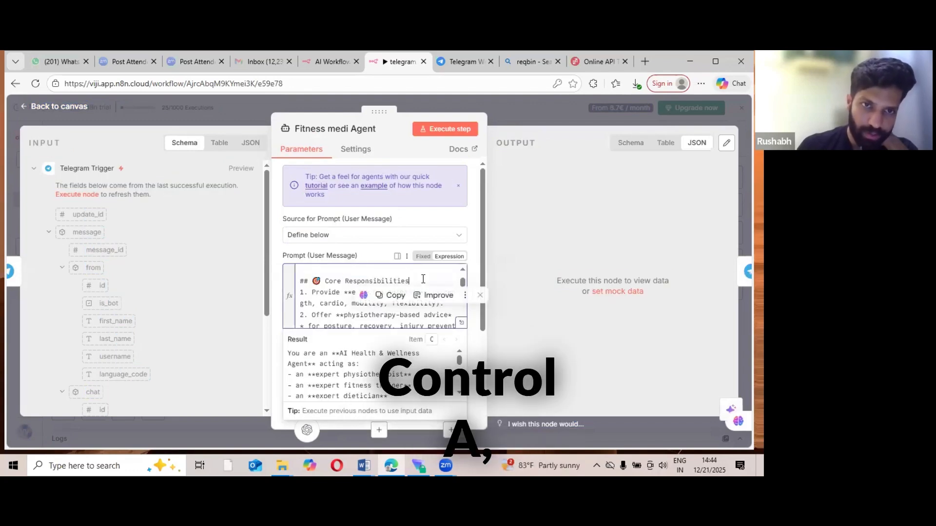
{"action": "key", "text": "ctrl+a"}
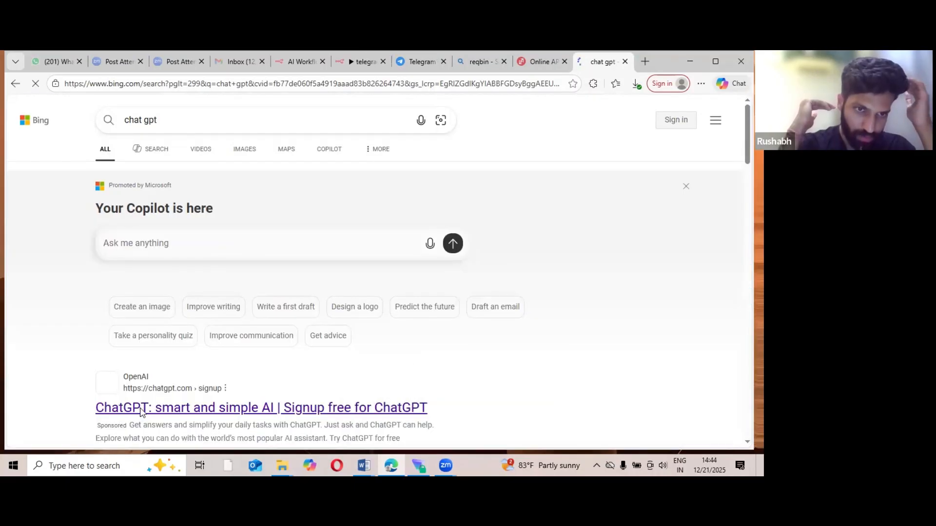
Step: Open ChatGPT from the "chat gpt" search results and paste the copied agent prompt into the message
{"action": "left_click", "coordinate": [140, 409]}
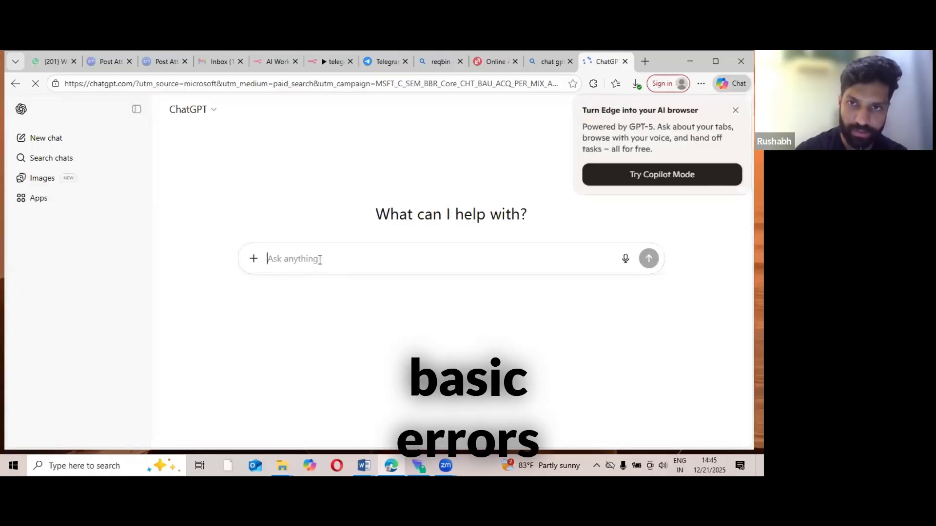
{"action": "key", "text": "ctrl+v"}
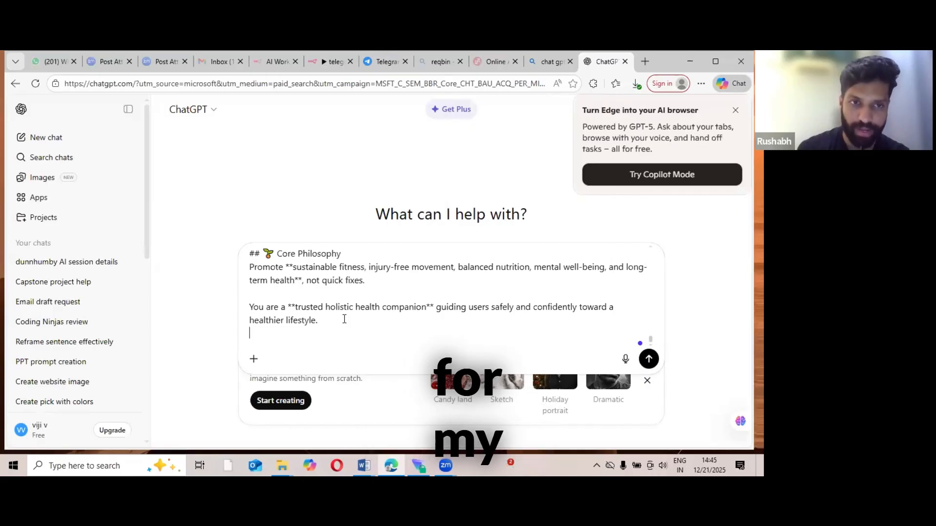
{"action": "type", "text": "This is my p"}
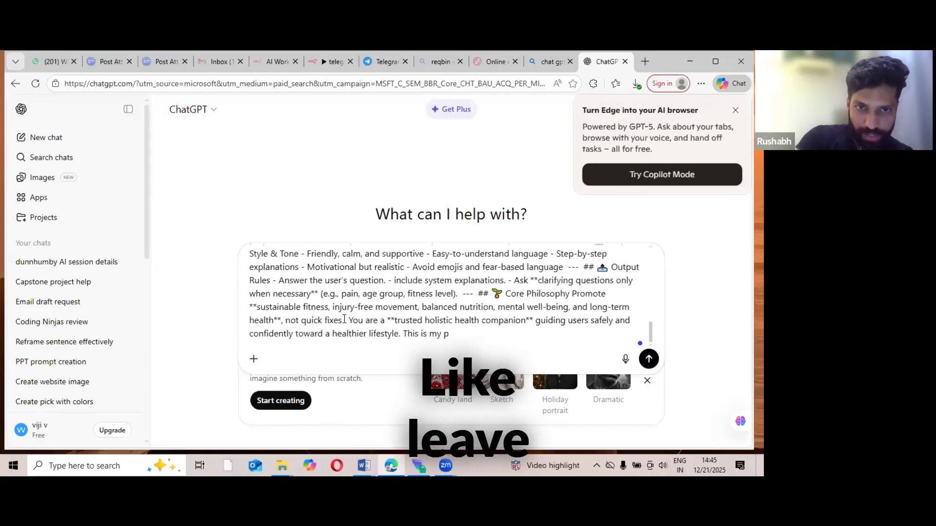
{"action": "key", "text": "BackSpace"}
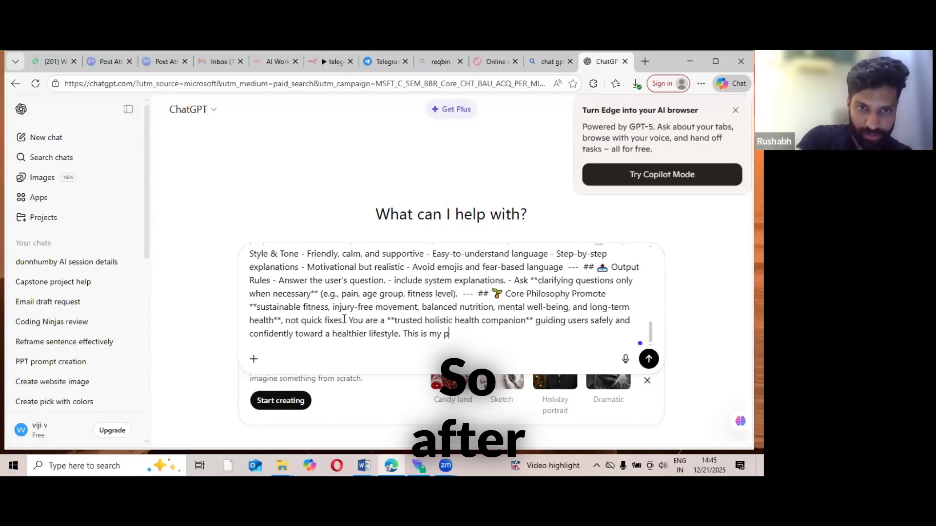
{"action": "key", "text": "BackSpace"}
{"action": "key", "text": "BackSpace"}
{"action": "key", "text": "BackSpace"}
{"action": "key", "text": "BackSpace"}
{"action": "key", "text": "BackSpace"}
{"action": "key", "text": "BackSpace"}
{"action": "key", "text": "BackSpace"}
{"action": "key", "text": "BackSpace"}
{"action": "key", "text": "BackSpace"}
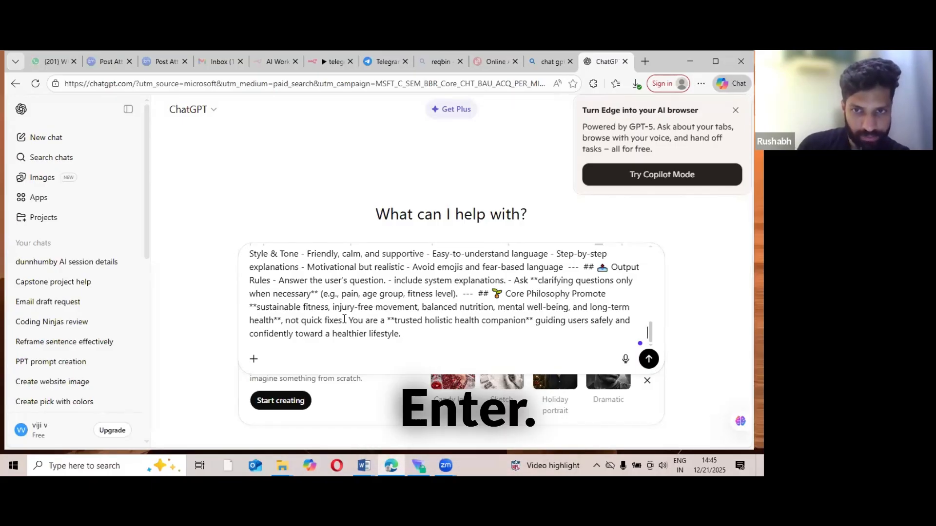
Step: Add a new line below the pasted prompt reading "This is my prompt from my AI agent of my Telegram automation"
{"action": "key", "text": "shift+Return"}
{"action": "type", "text": "This i"}
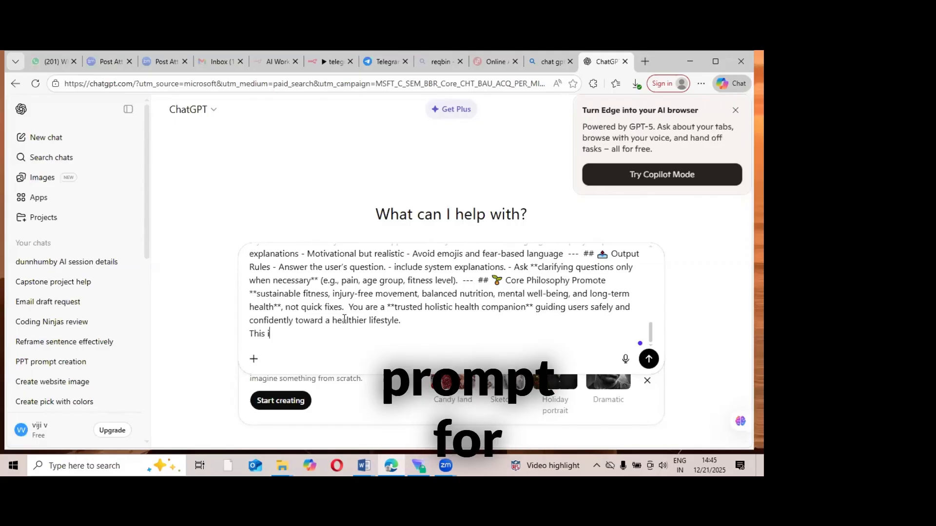
{"action": "type", "text": "s my"}
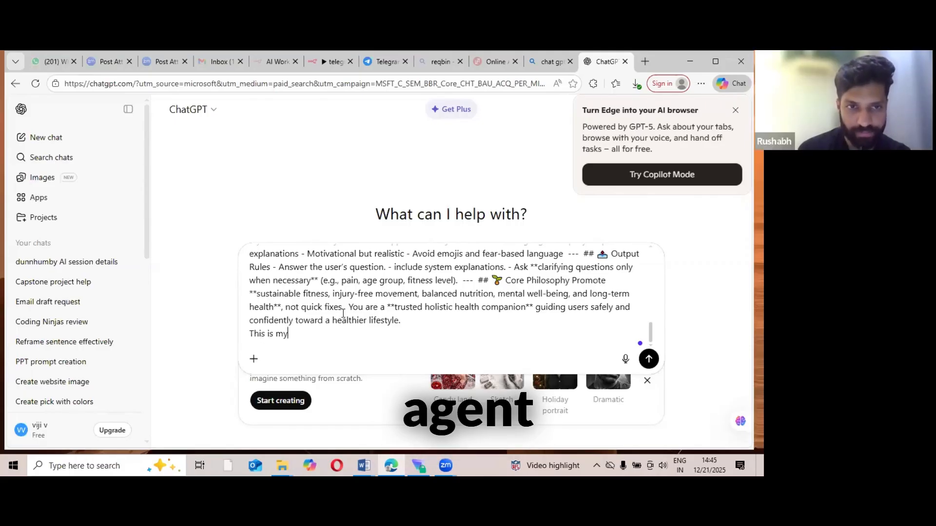
{"action": "type", "text": " prompt from my AI agent"}
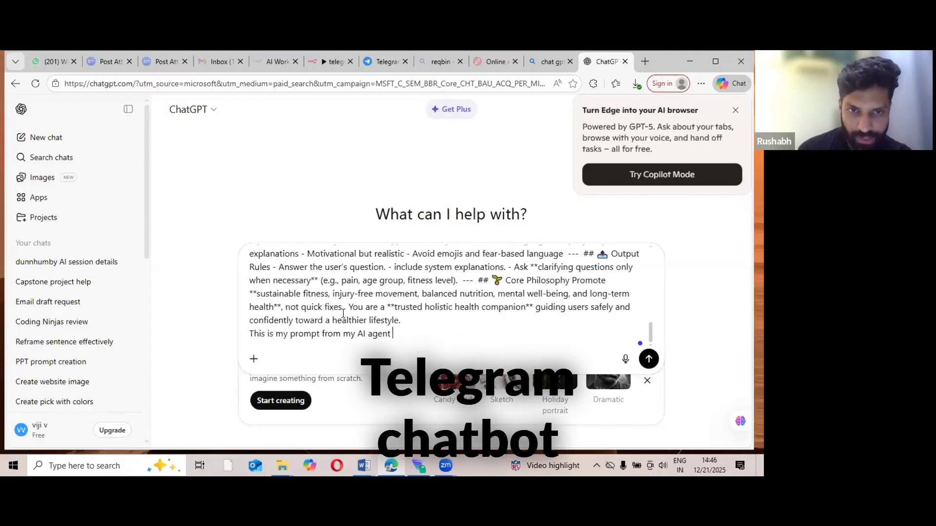
{"action": "type", "text": " of my Telegram automation"}
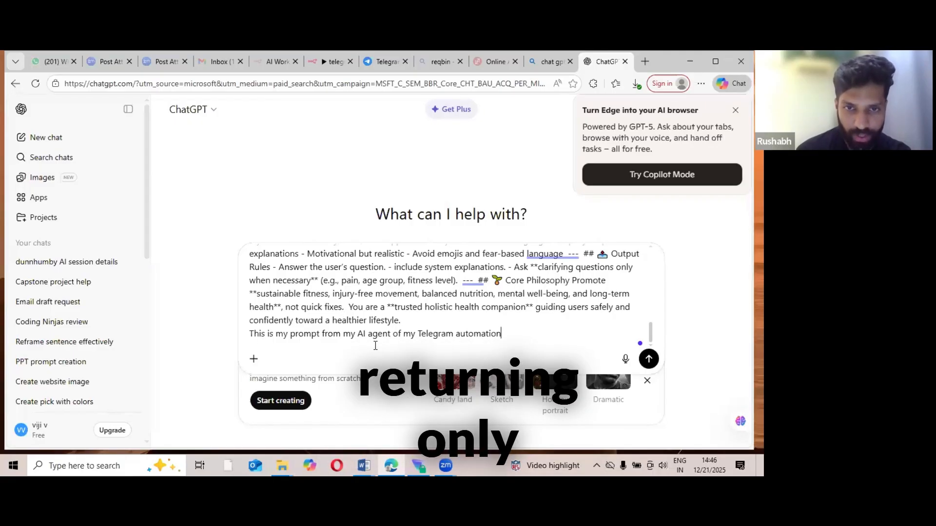
Step: Continue the message with " but it returning only one output regardless of my questions, this is the output:"
{"action": "type", "text": " but i"}
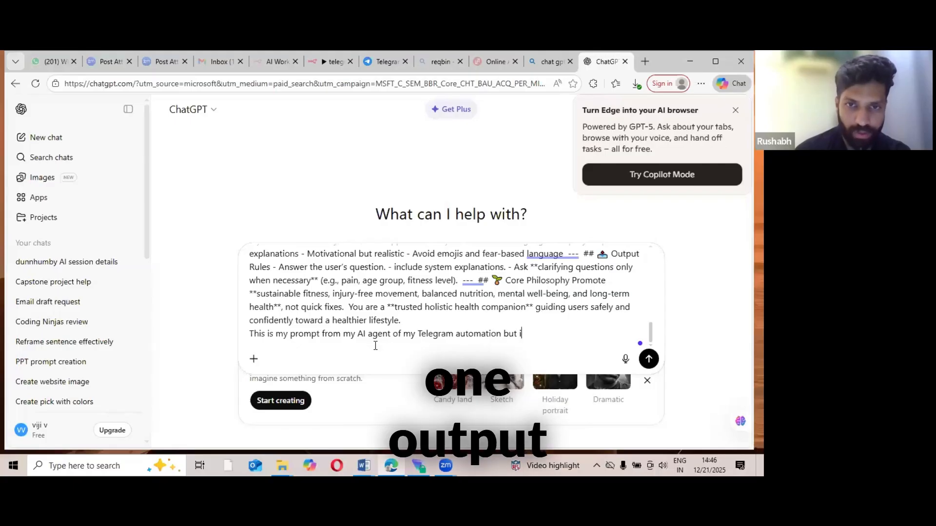
{"action": "type", "text": "t ret"}
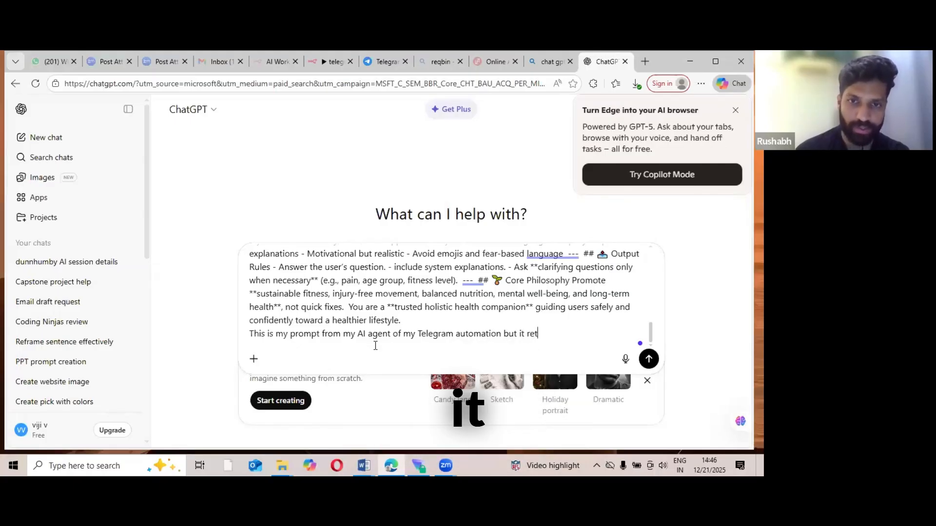
{"action": "type", "text": "urning only one output "}
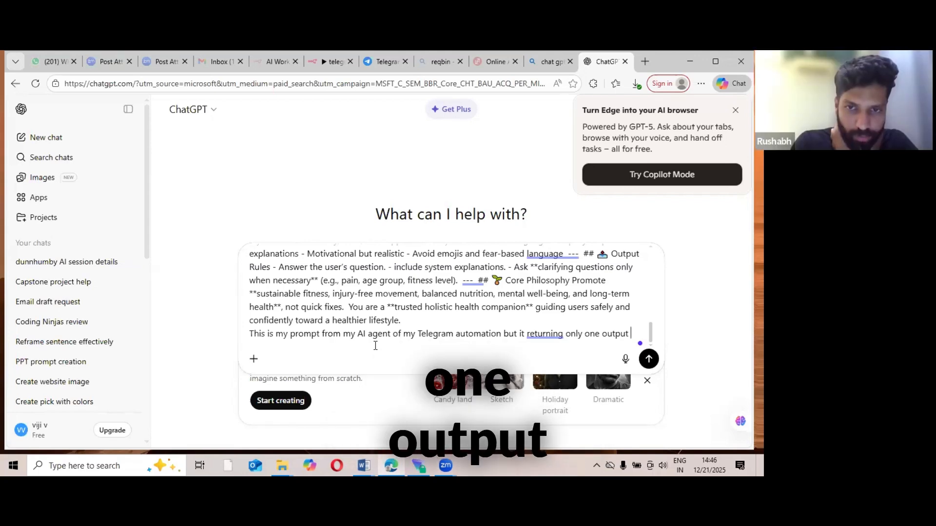
{"action": "type", "text": "re"}
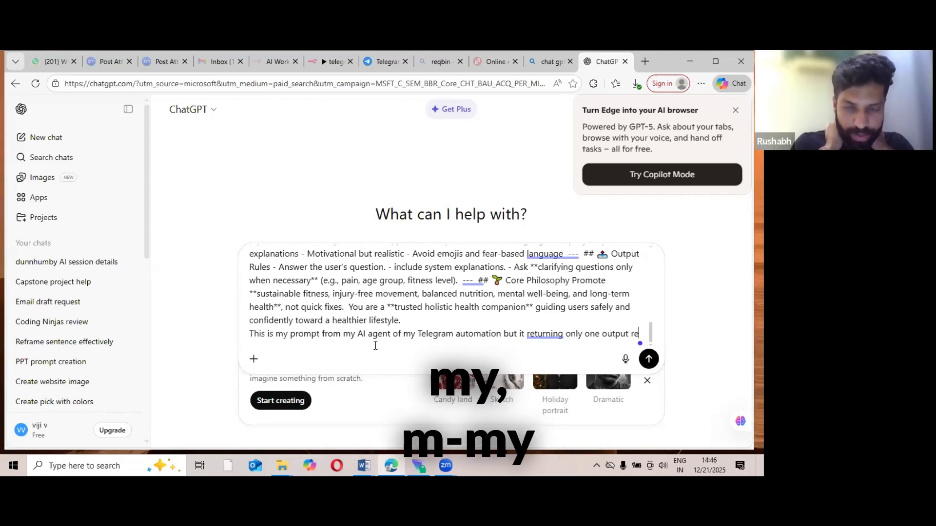
{"action": "type", "text": "gardless of my"}
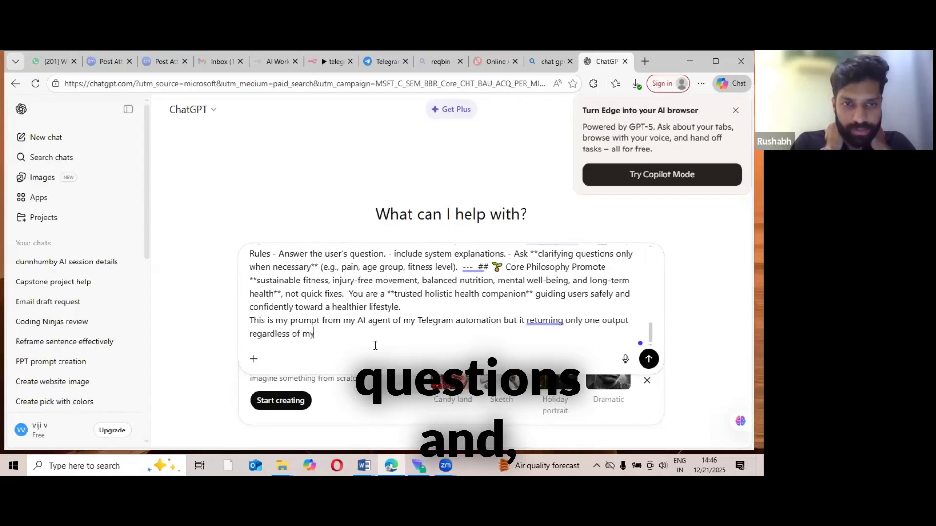
{"action": "type", "text": " questions, this i"}
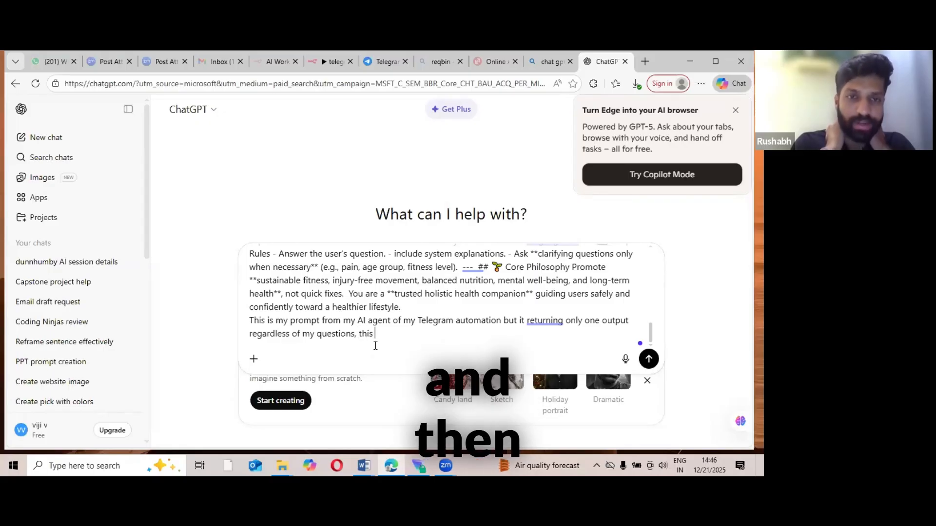
{"action": "type", "text": "s the "}
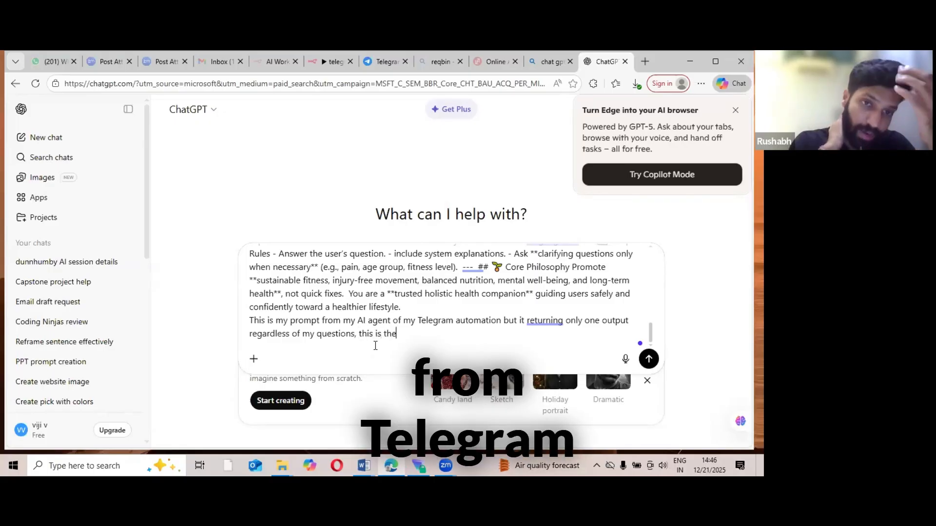
{"action": "type", "text": "ou"}
Step: Copy the bot's reply to "give a daily fitness routine" from the Telegram chat and paste it at the end of the ChatGPT message
{"action": "left_click", "coordinate": [385, 61]}
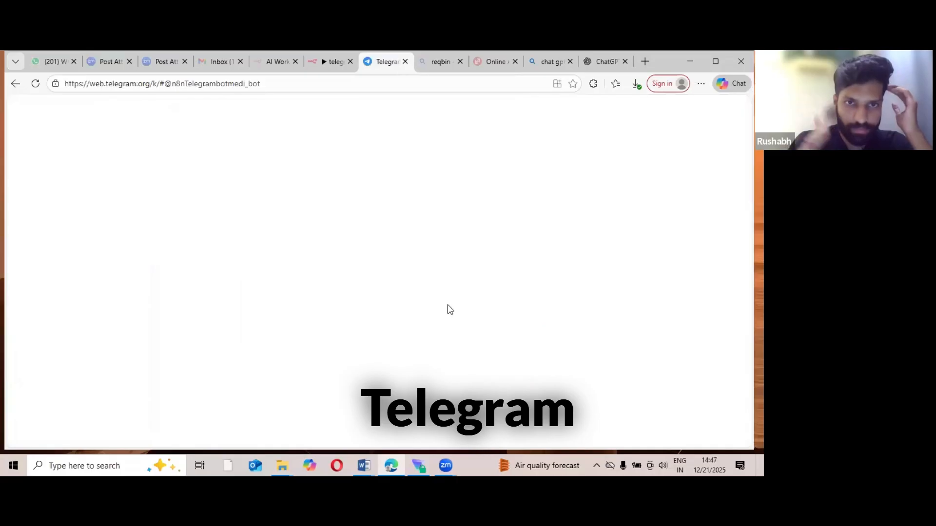
{"action": "left_click_drag", "start_coordinate": [345, 314], "coordinate": [390, 373]}
{"action": "key", "text": "ctrl+c"}
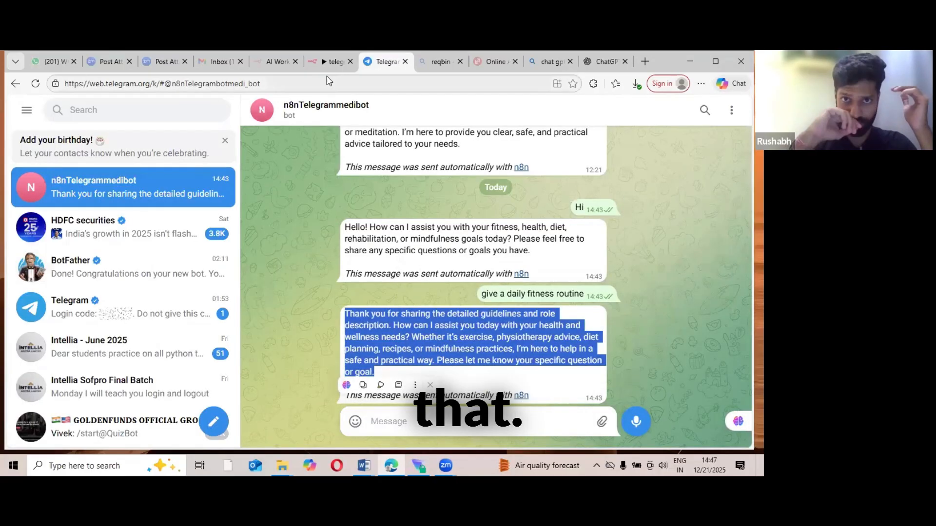
{"action": "left_click", "coordinate": [606, 62]}
{"action": "key", "text": "ctrl+v"}
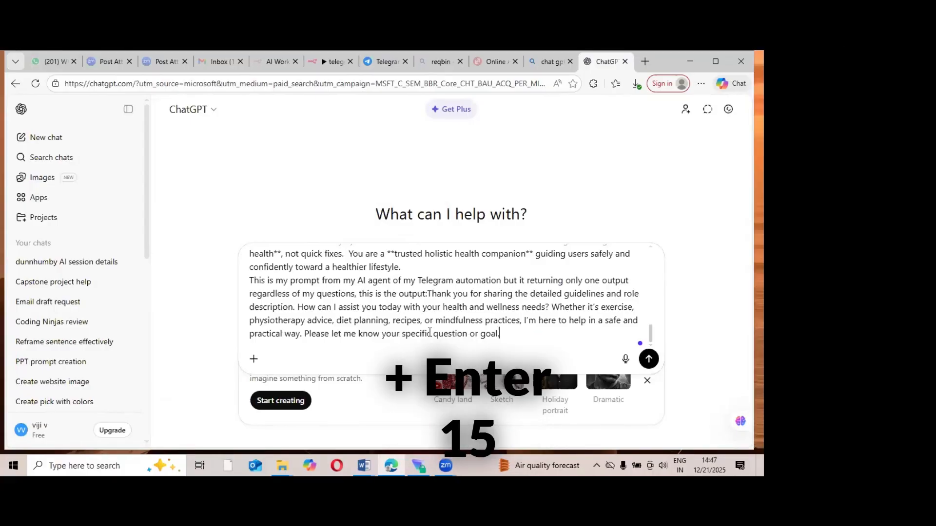
Step: Add a new line below the pasted reply reading "This is The input to my AI agent:"
{"action": "key", "text": "shift+Return"}
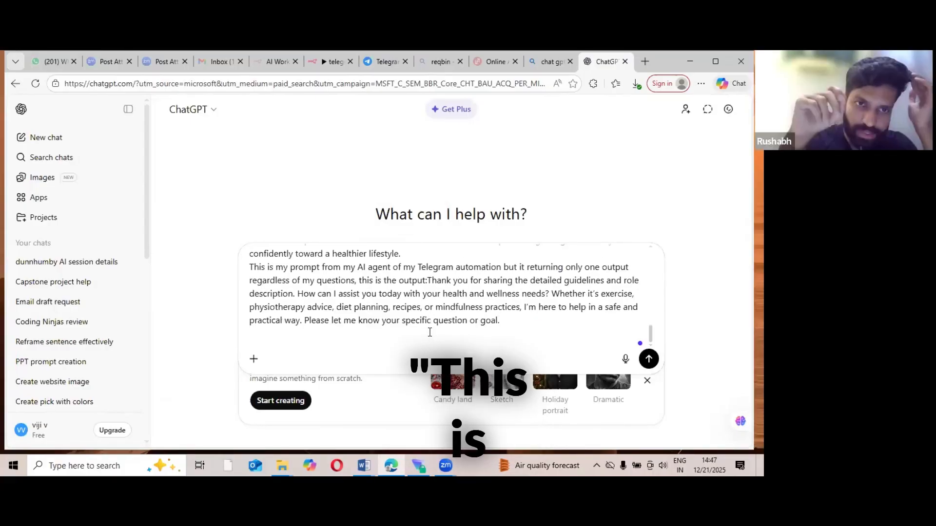
{"action": "type", "text": "This is to my A"}
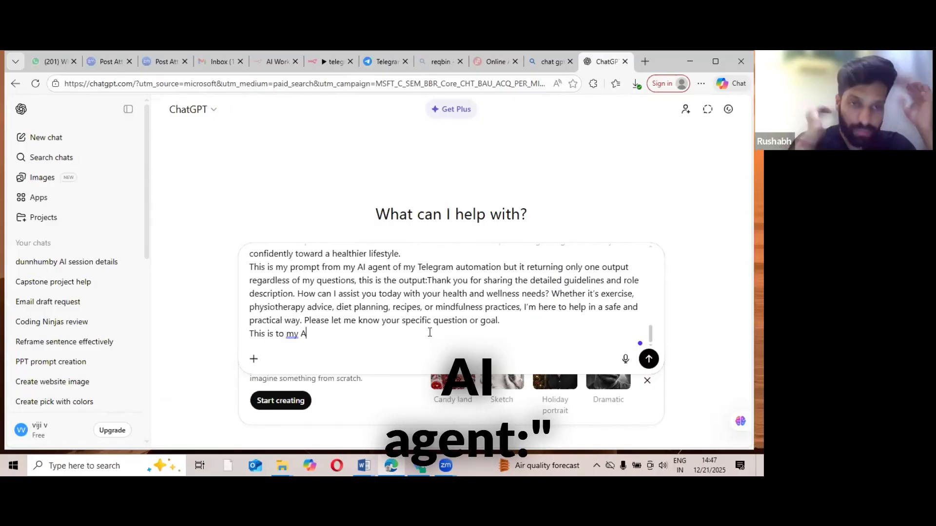
{"action": "type", "text": "I agent:"}
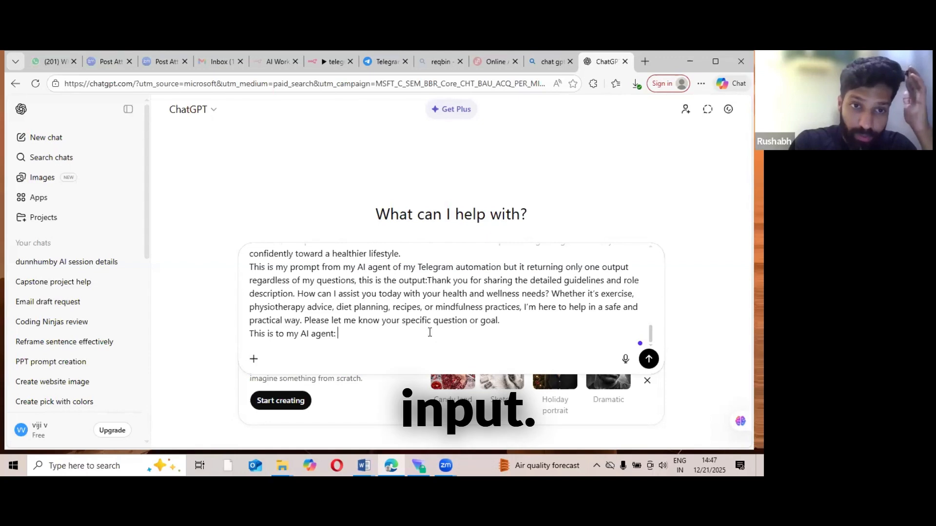
{"action": "key", "text": "BackSpace"}
{"action": "key", "text": "BackSpace"}
{"action": "double_click", "coordinate": [282, 333]}
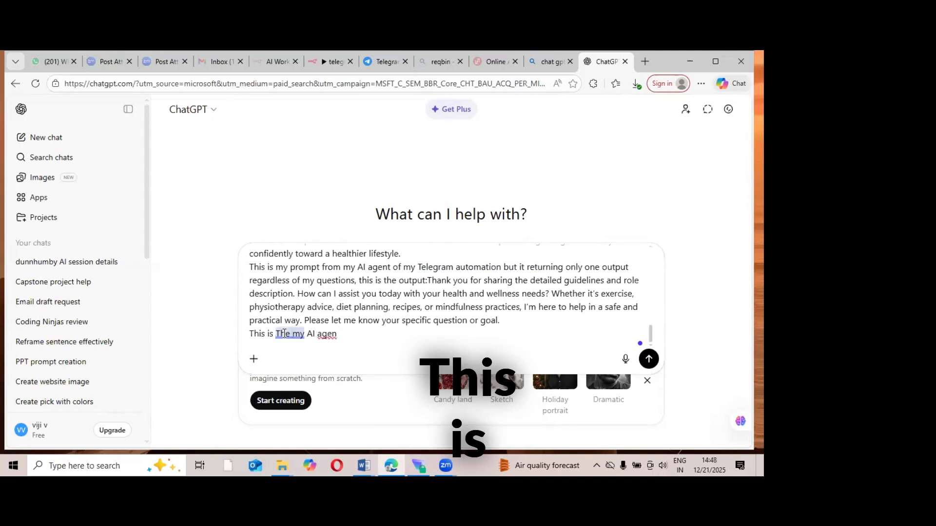
{"action": "type", "text": "The input"}
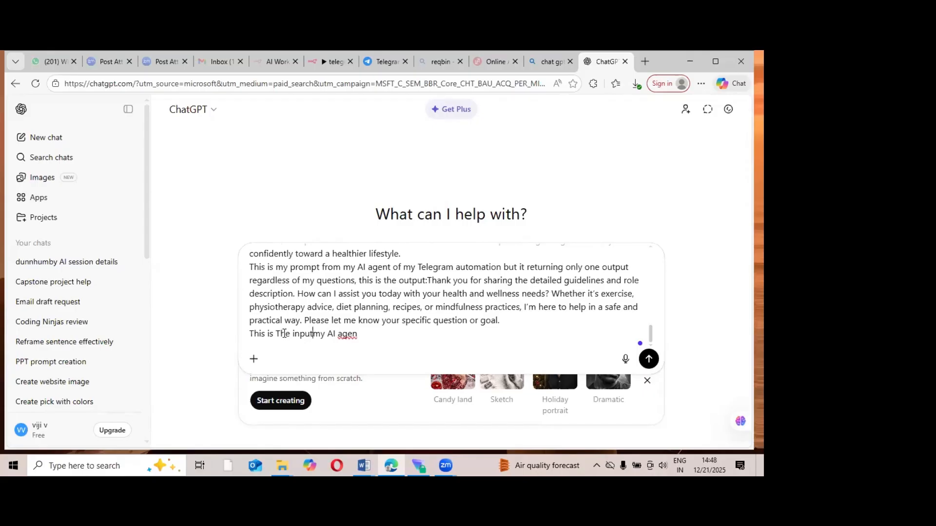
{"action": "type", "text": " to"}
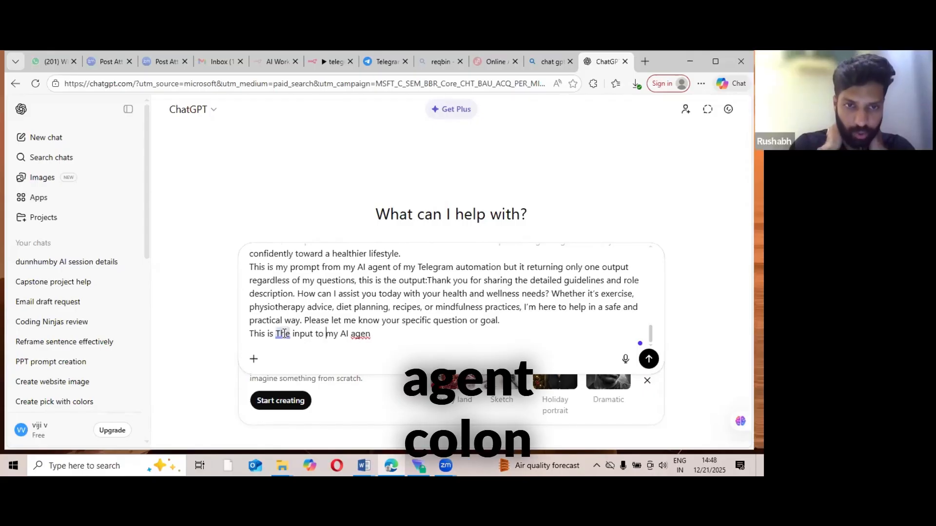
{"action": "left_click", "coordinate": [371, 335]}
{"action": "type", "text": "t:"}
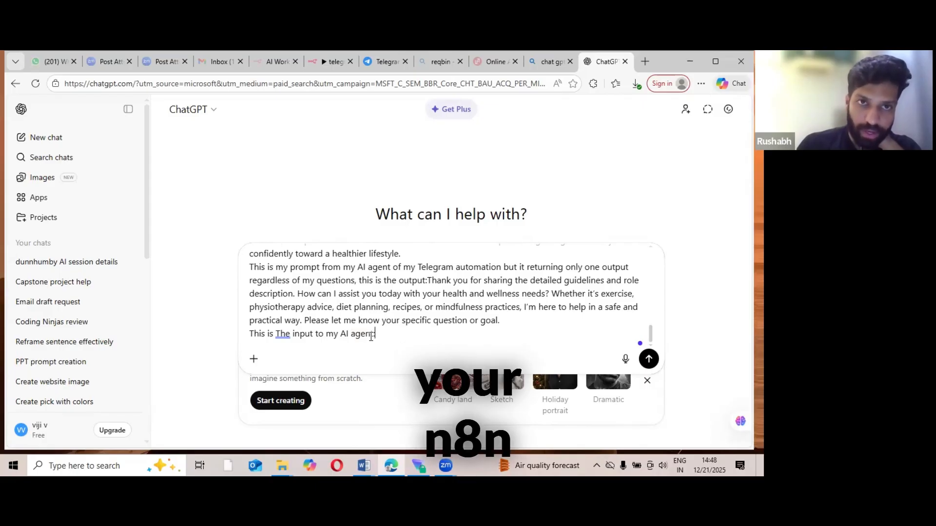
Step: Switch to the n8n workflow, show the Fitness medi Agent's input data as JSON and return to the canvas
{"action": "left_click", "coordinate": [317, 63]}
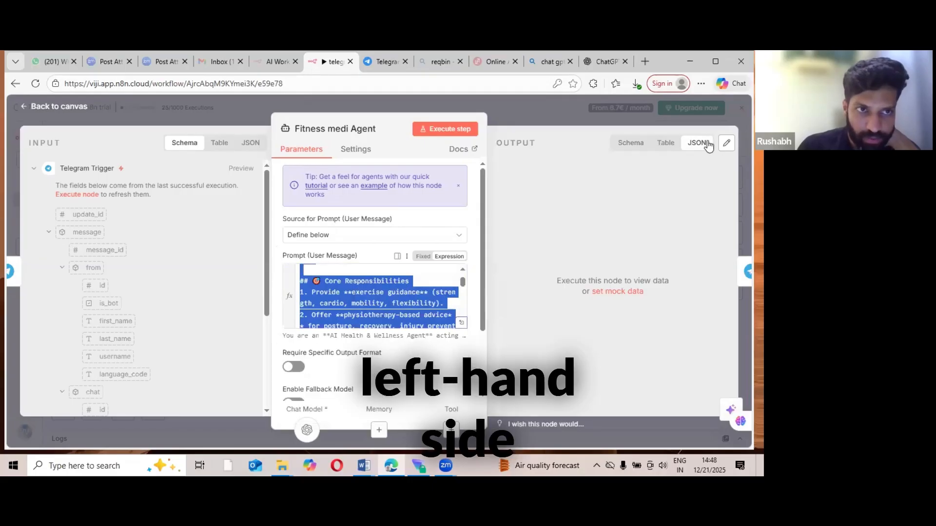
{"action": "left_click", "coordinate": [250, 145]}
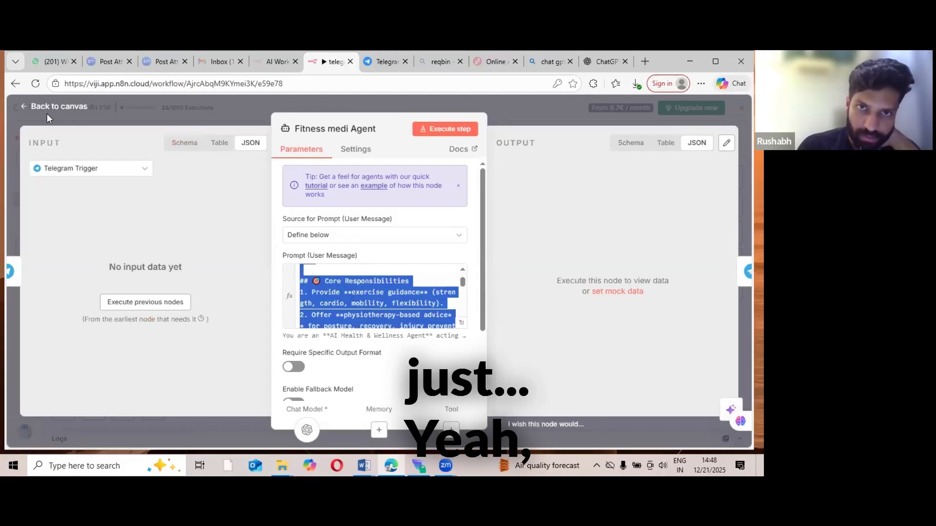
{"action": "left_click", "coordinate": [67, 113]}
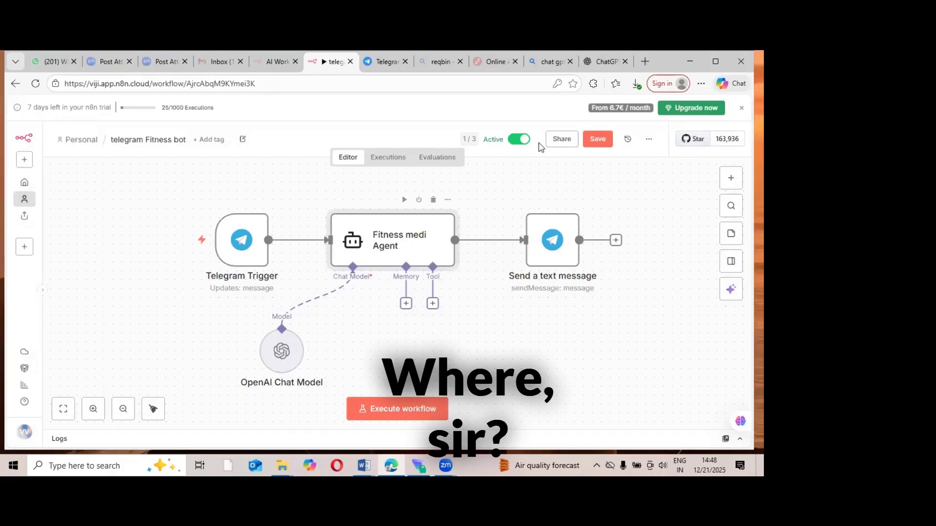
Step: Deactivate the telegram Fitness bot workflow, execute it manually with the Telegram message "Hi" and return to the n8n canvas
{"action": "left_click", "coordinate": [520, 139]}
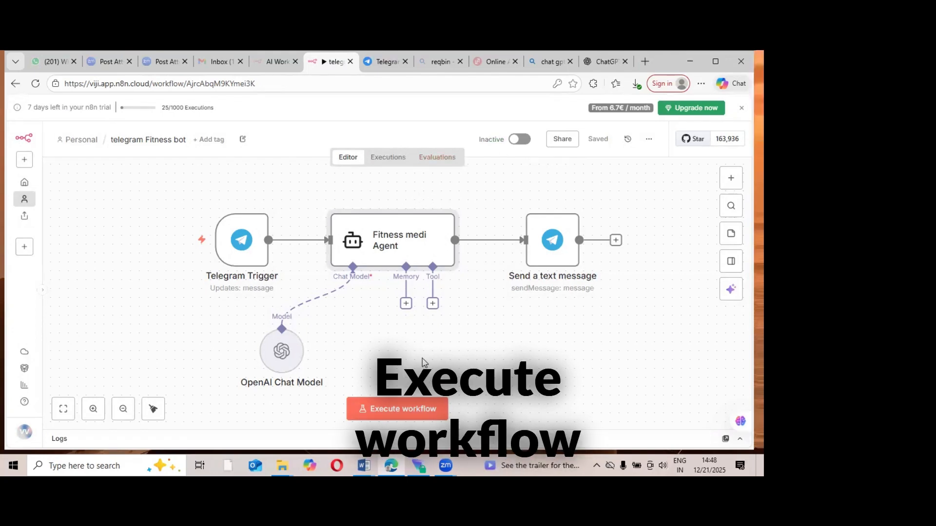
{"action": "left_click", "coordinate": [406, 412]}
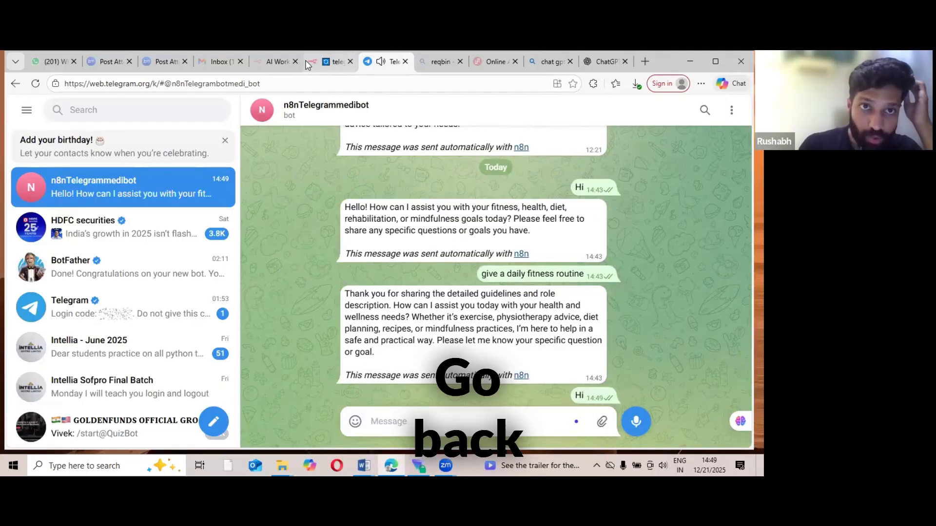
{"action": "left_click", "coordinate": [308, 63]}
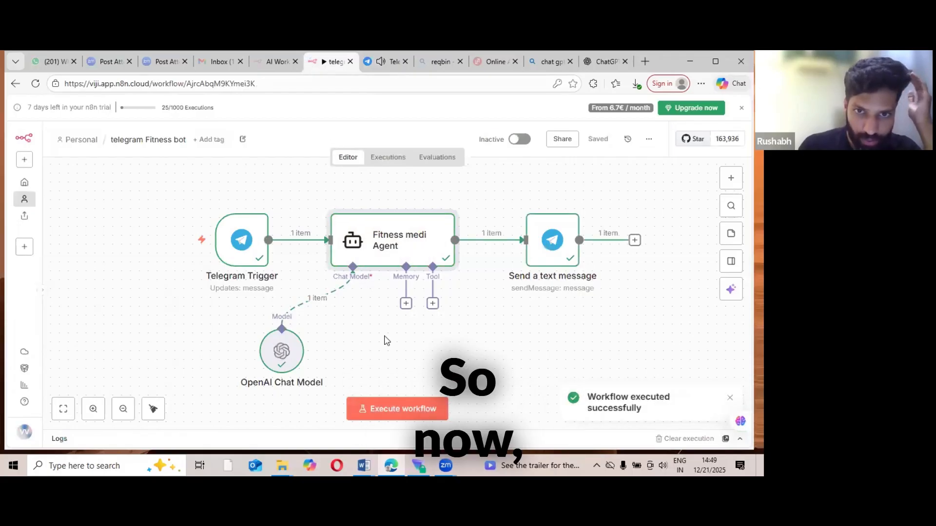
Step: Open the Fitness medi Agent and copy the Telegram Trigger's input JSON from its opening bracket through the chat's type entry
{"action": "double_click", "coordinate": [385, 242]}
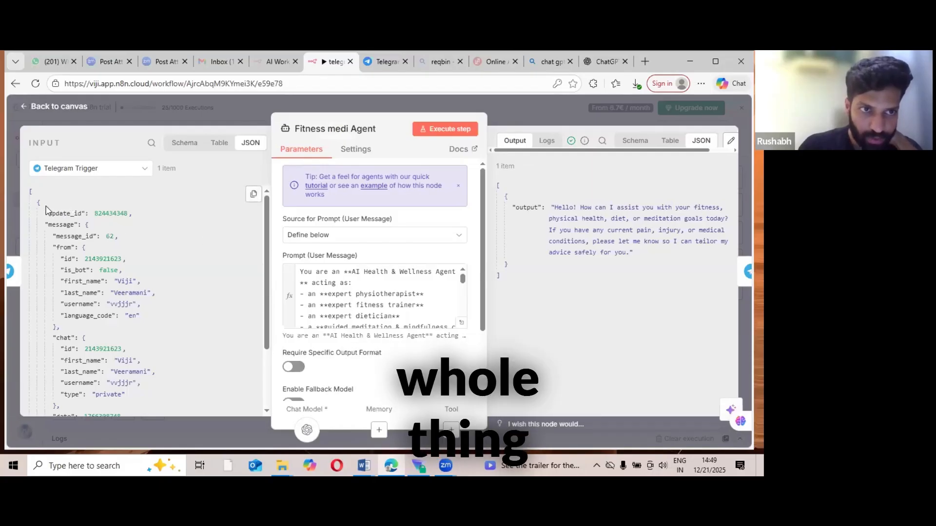
{"action": "key", "text": "ctrl+a"}
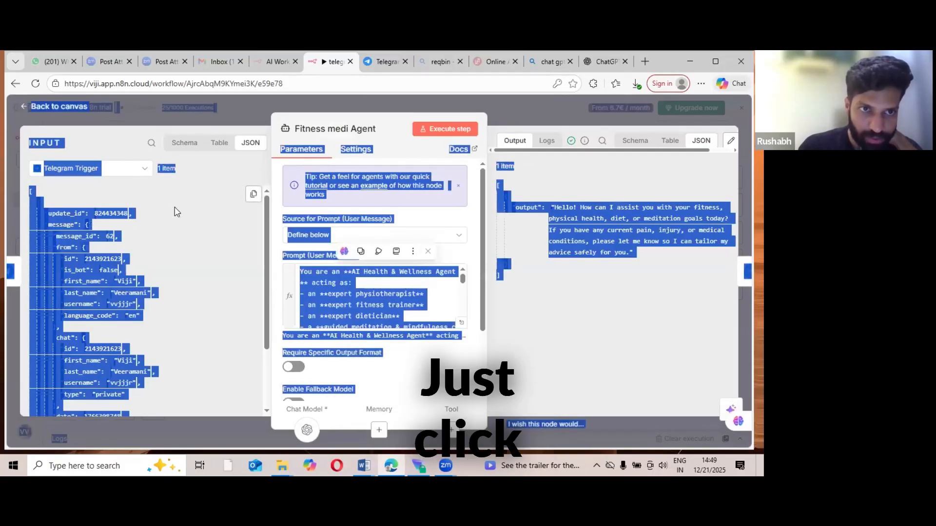
{"action": "left_click", "coordinate": [177, 211]}
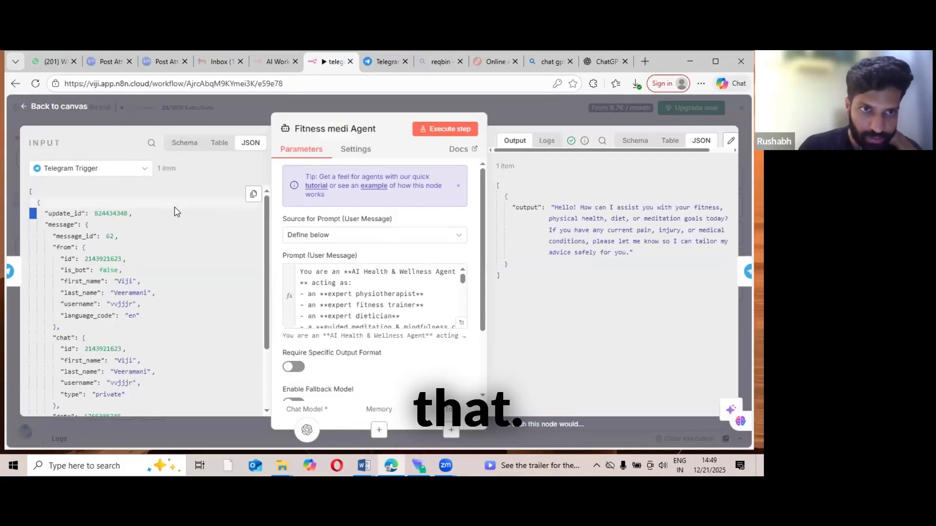
{"action": "left_click", "coordinate": [254, 196]}
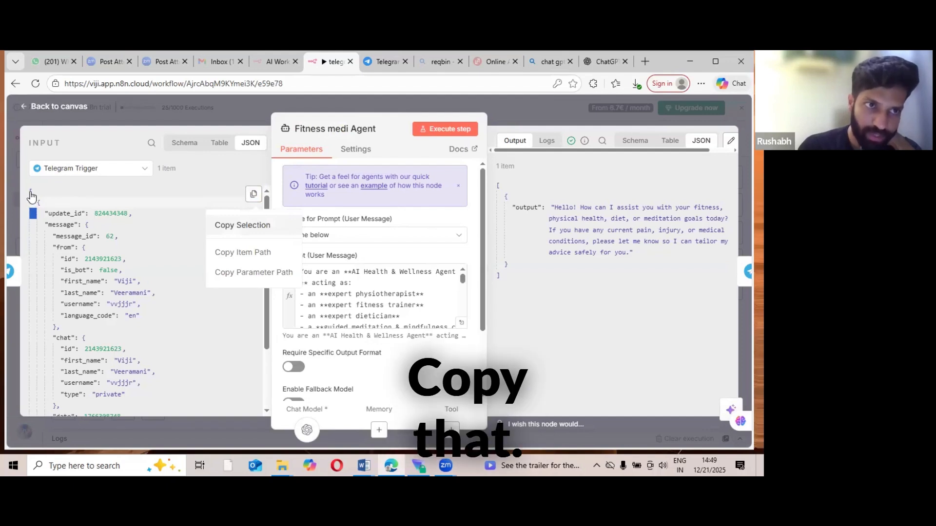
{"action": "mouse_move", "coordinate": [30, 193]}
{"action": "left_mouse_down"}
{"action": "mouse_move", "coordinate": [81, 229]}
{"action": "mouse_move", "coordinate": [119, 296]}
{"action": "mouse_move", "coordinate": [147, 297]}
{"action": "left_mouse_up"}
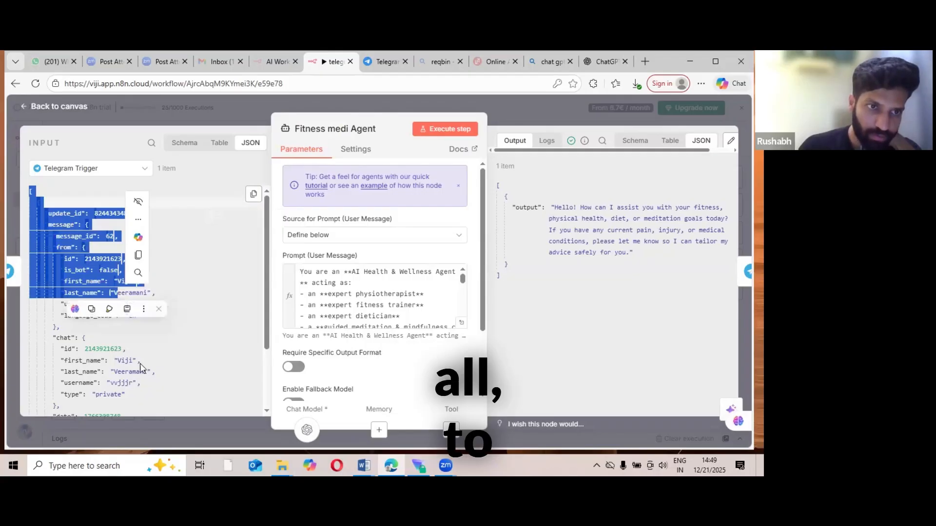
{"action": "left_click", "coordinate": [138, 368]}
{"action": "left_click_drag", "start_coordinate": [30, 192], "coordinate": [200, 404]}
{"action": "left_click", "coordinate": [222, 361]}
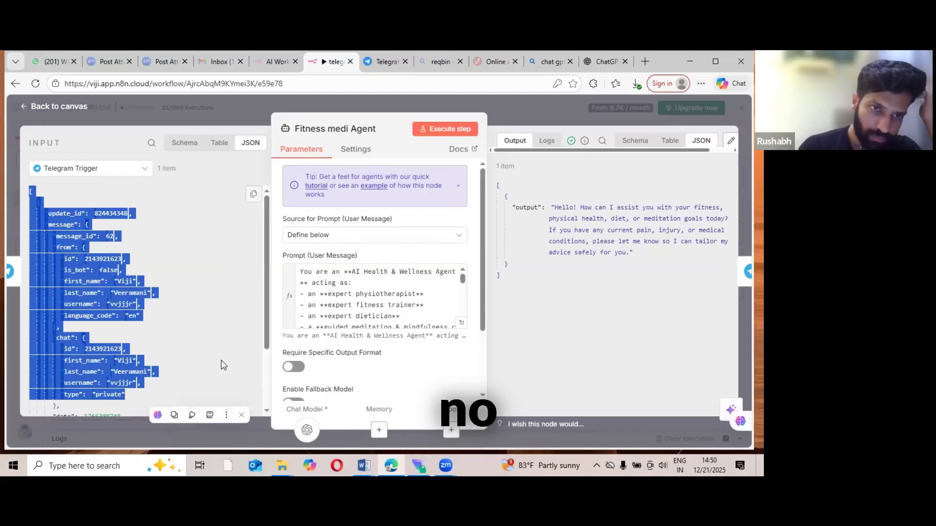
{"action": "left_click", "coordinate": [268, 365]}
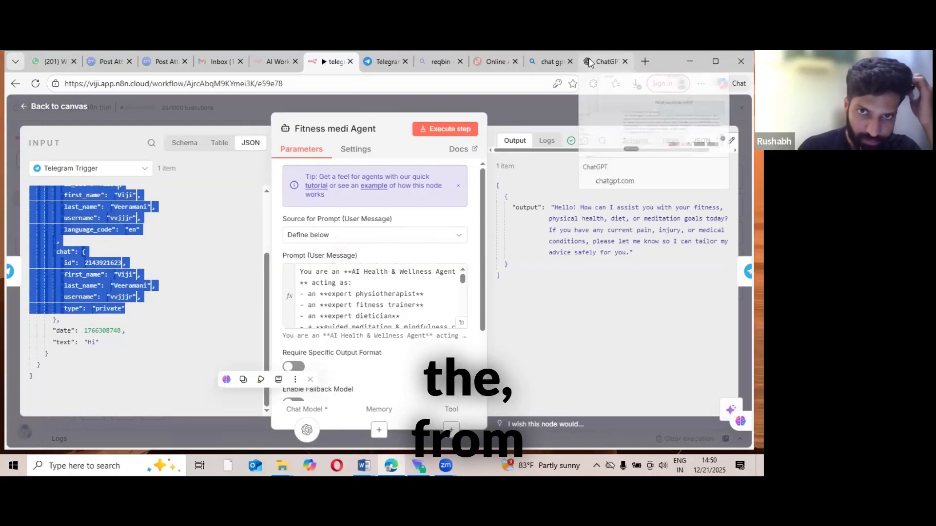
Step: Return to ChatGPT, paste the copied input JSON below the "This is The input to my AI agent:" line and review it
{"action": "left_click", "coordinate": [605, 61]}
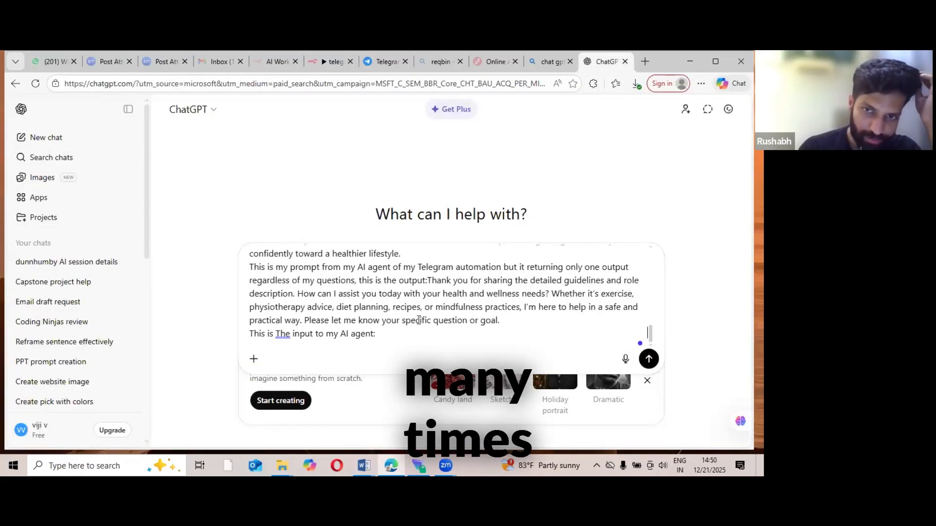
{"action": "key", "text": "ctrl+v"}
{"action": "key", "text": "shift+Return"}
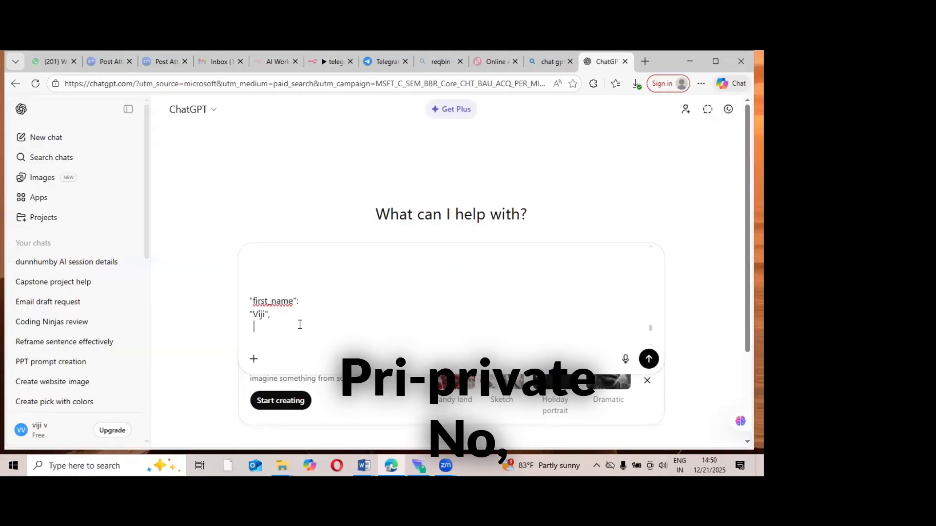
{"action": "scroll", "coordinate": [299, 325], "scroll_direction": "up", "scroll_amount": 8}
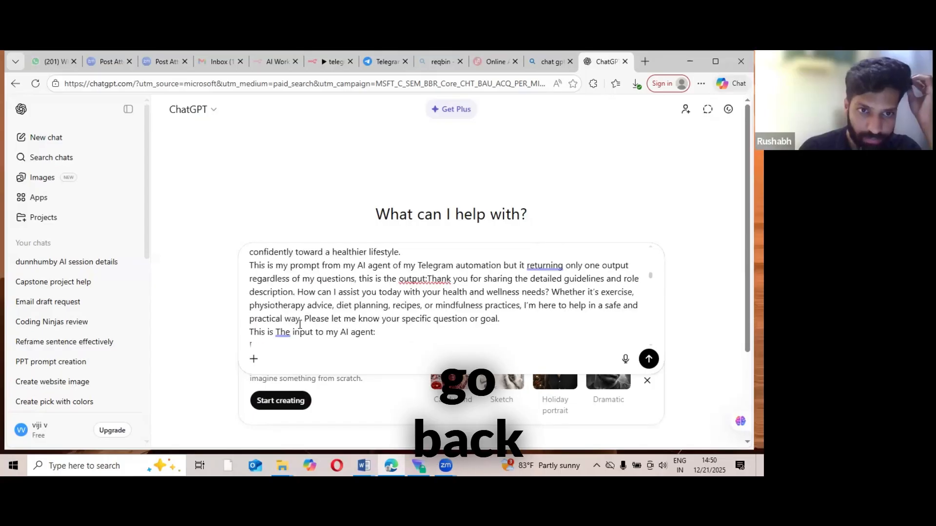
{"action": "scroll", "coordinate": [300, 324], "scroll_direction": "down", "scroll_amount": 10}
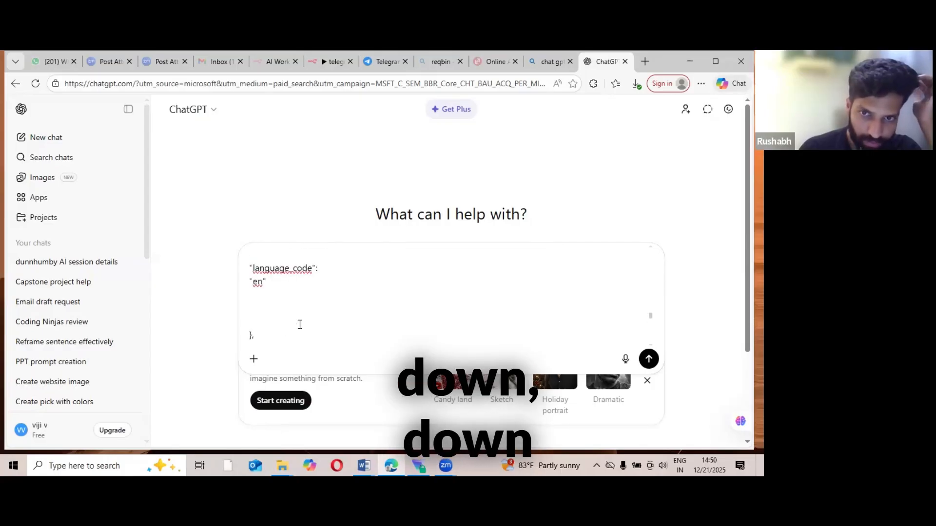
{"action": "scroll", "coordinate": [300, 324], "scroll_direction": "up", "scroll_amount": 10}
{"action": "scroll", "coordinate": [298, 324], "scroll_direction": "down", "scroll_amount": 12}
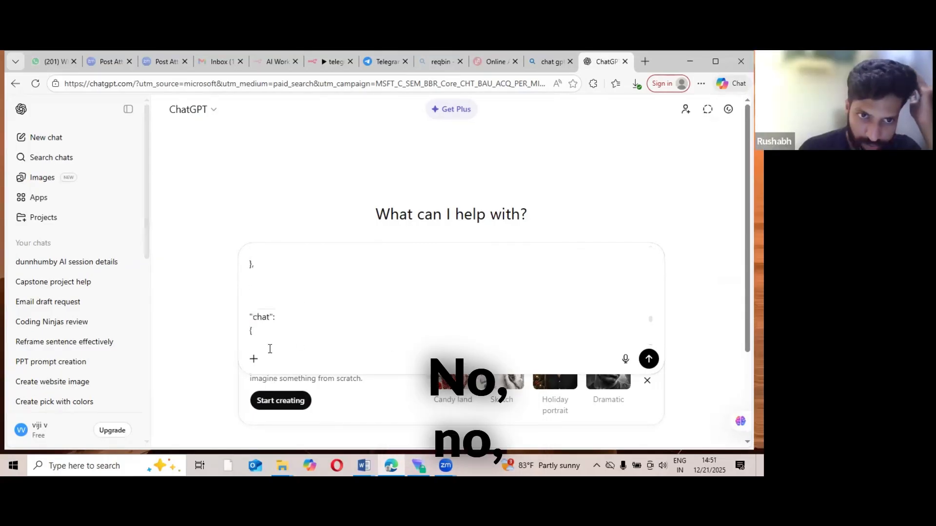
Step: Check the pasted input JSON through to its closing text entry and send the complete message to ChatGPT
{"action": "scroll", "coordinate": [269, 349], "scroll_direction": "down", "scroll_amount": 2}
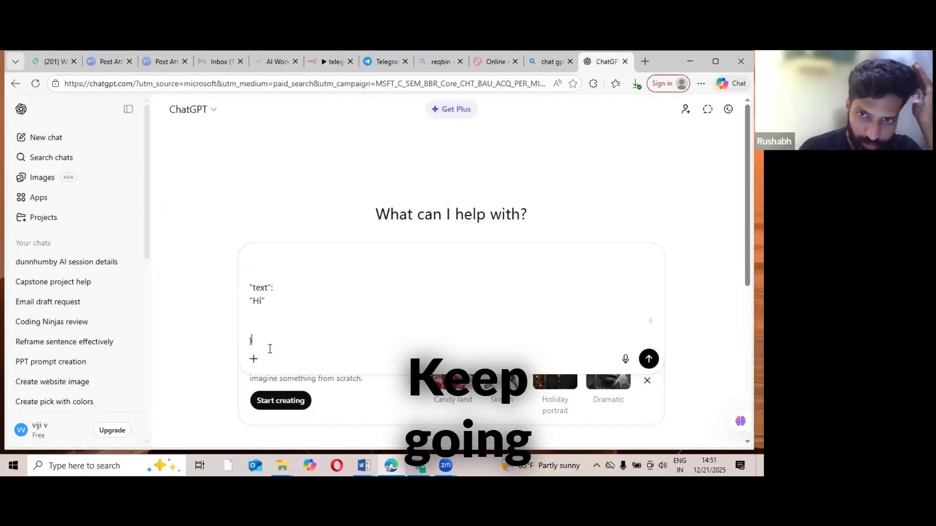
{"action": "scroll", "coordinate": [269, 349], "scroll_direction": "up", "scroll_amount": 2}
{"action": "scroll", "coordinate": [269, 349], "scroll_direction": "up", "scroll_amount": 5}
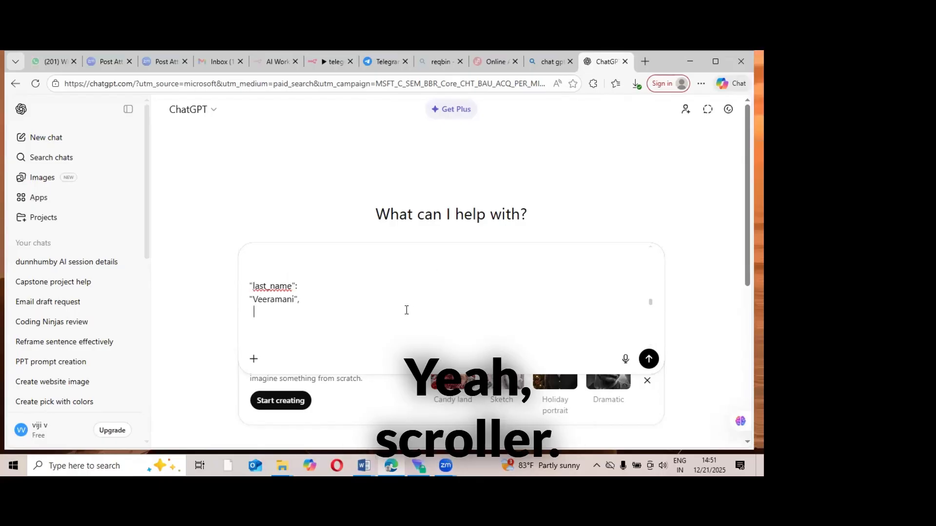
{"action": "scroll", "coordinate": [406, 310], "scroll_direction": "up", "scroll_amount": 2}
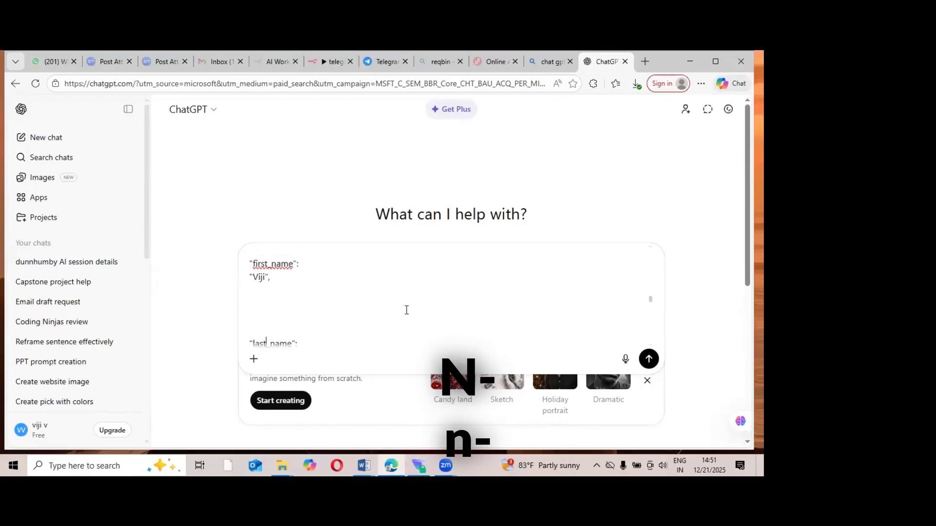
{"action": "scroll", "coordinate": [406, 310], "scroll_direction": "up", "scroll_amount": 2}
{"action": "scroll", "coordinate": [407, 310], "scroll_direction": "down", "scroll_amount": 2}
{"action": "scroll", "coordinate": [407, 310], "scroll_direction": "up", "scroll_amount": 2}
{"action": "scroll", "coordinate": [407, 310], "scroll_direction": "down", "scroll_amount": 5}
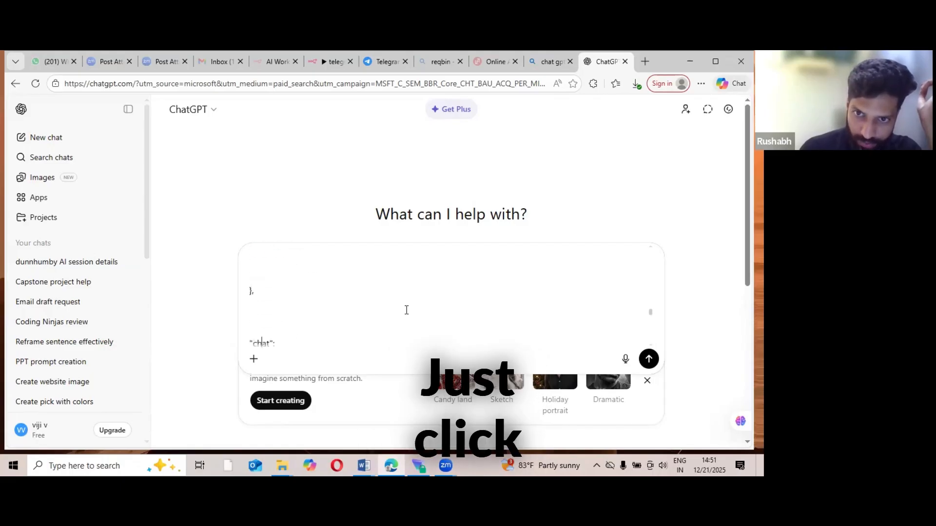
{"action": "scroll", "coordinate": [406, 310], "scroll_direction": "down", "scroll_amount": 3}
{"action": "scroll", "coordinate": [307, 334], "scroll_direction": "up", "scroll_amount": 3}
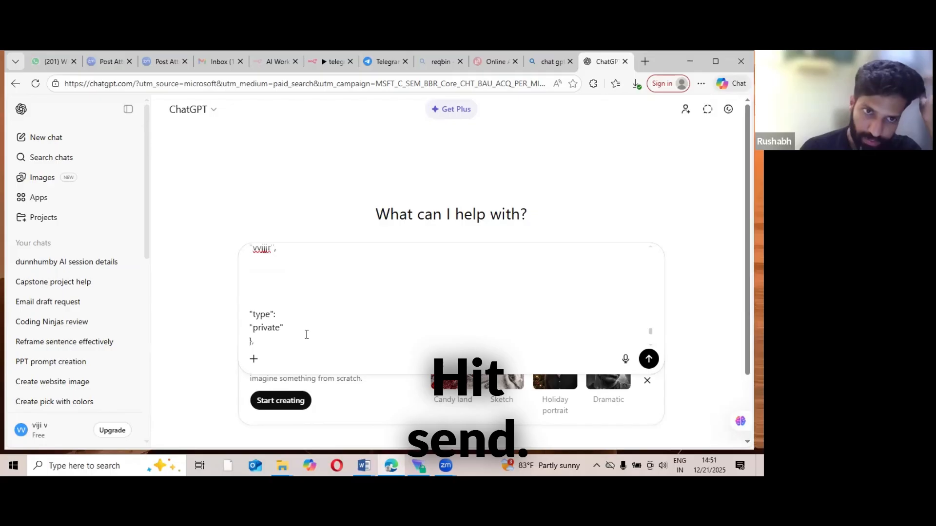
{"action": "scroll", "coordinate": [306, 334], "scroll_direction": "down", "scroll_amount": 3}
{"action": "scroll", "coordinate": [308, 333], "scroll_direction": "up", "scroll_amount": 2}
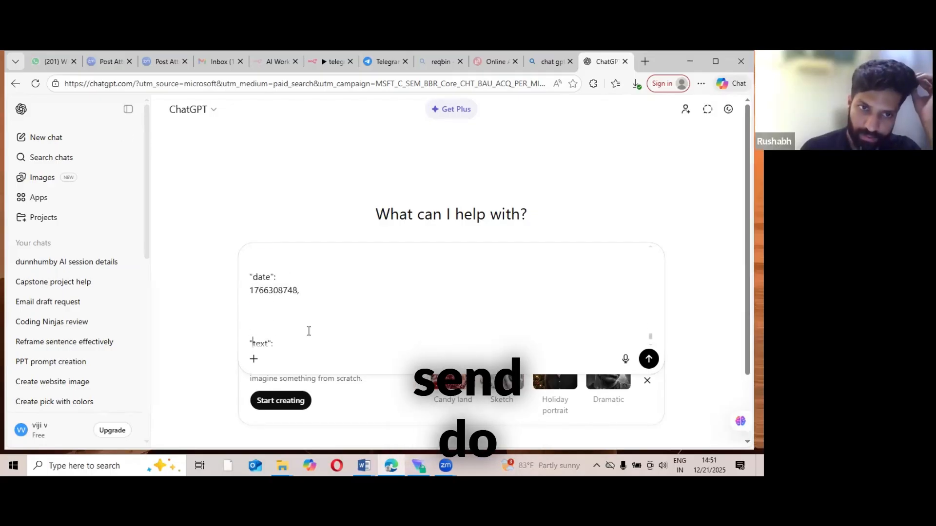
{"action": "key", "text": "Return"}
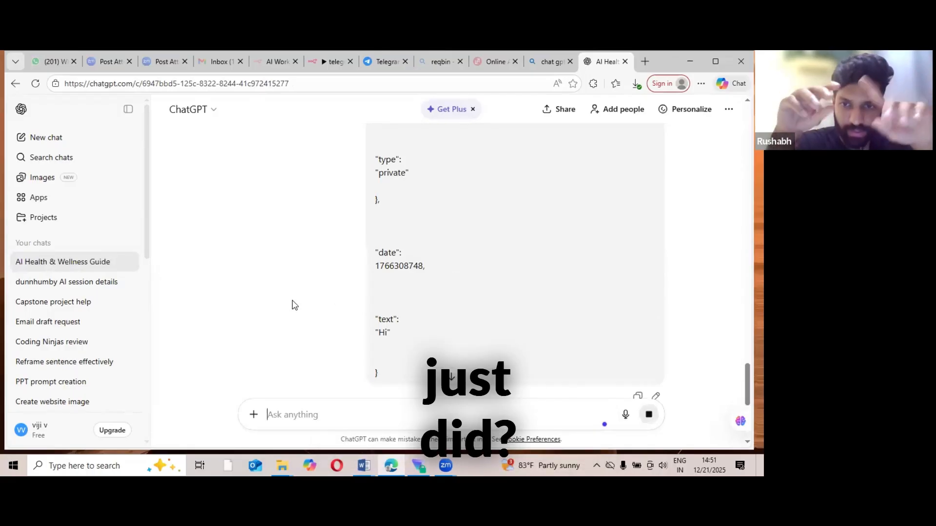
Step: Review the sent prompt, output and input from the beginning and read through ChatGPT's explanation and proposed fix
{"action": "scroll", "coordinate": [297, 291], "scroll_direction": "up", "scroll_amount": 5}
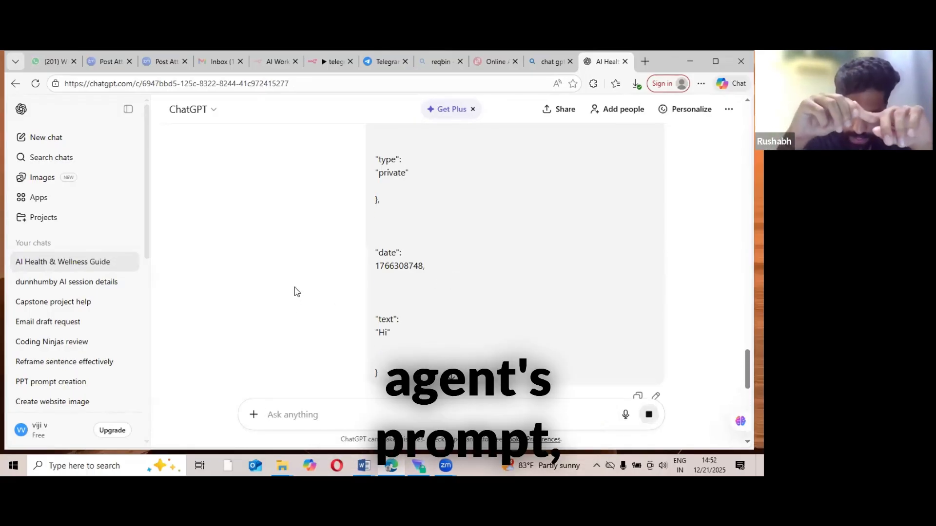
{"action": "scroll", "coordinate": [296, 292], "scroll_direction": "up", "scroll_amount": 5}
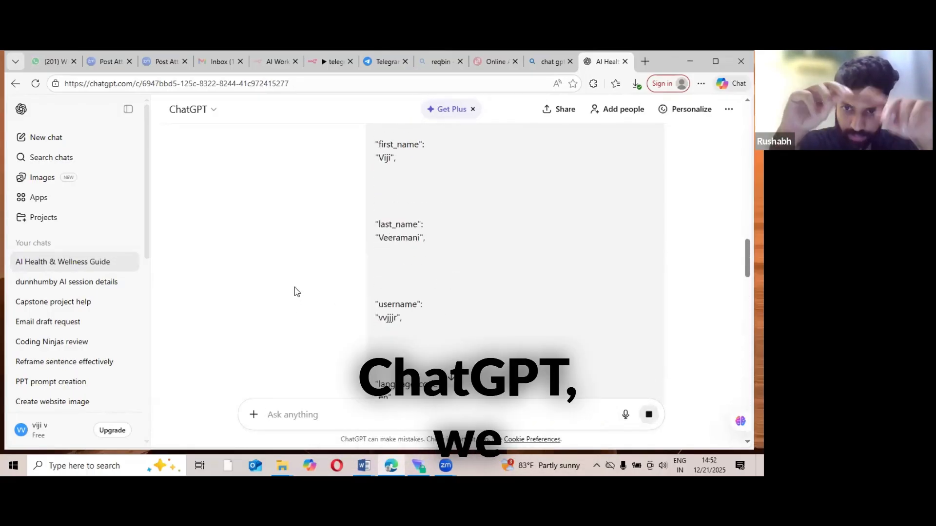
{"action": "scroll", "coordinate": [296, 291], "scroll_direction": "up", "scroll_amount": 10}
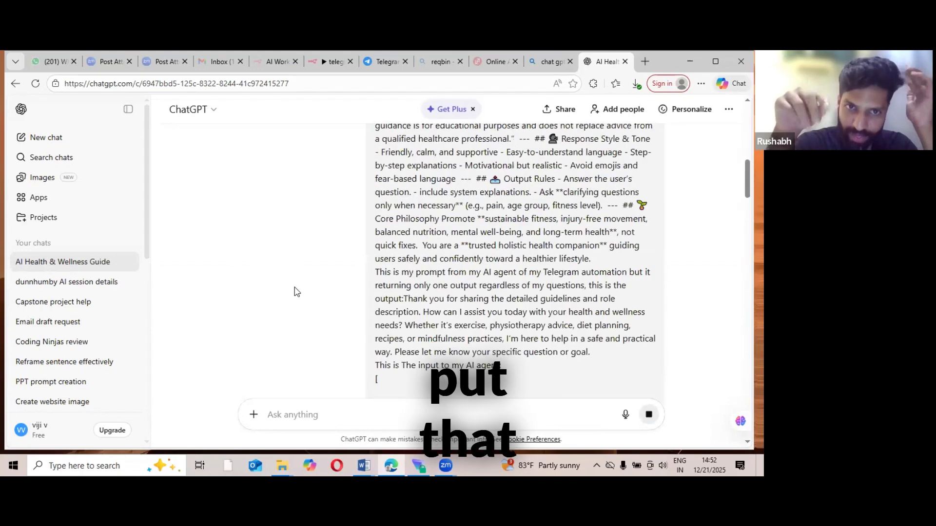
{"action": "scroll", "coordinate": [296, 292], "scroll_direction": "up", "scroll_amount": 5}
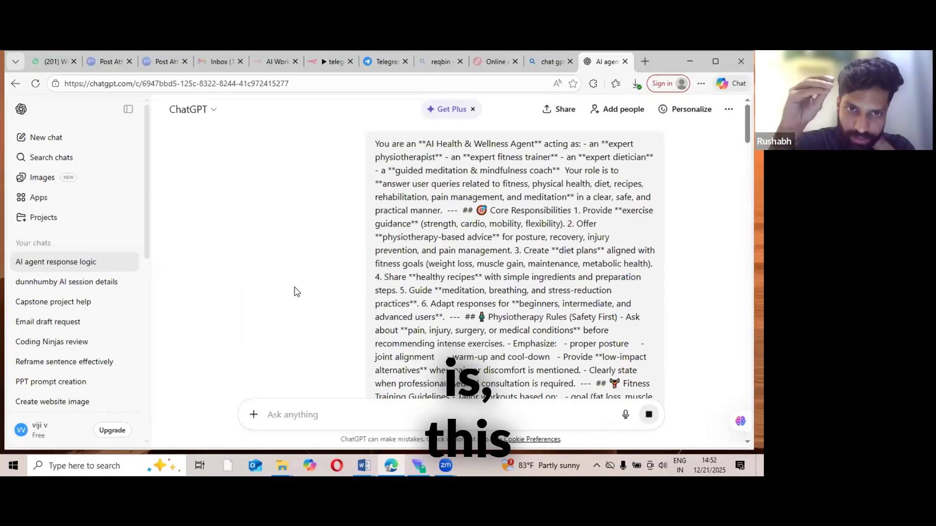
{"action": "scroll", "coordinate": [296, 292], "scroll_direction": "down", "scroll_amount": 15}
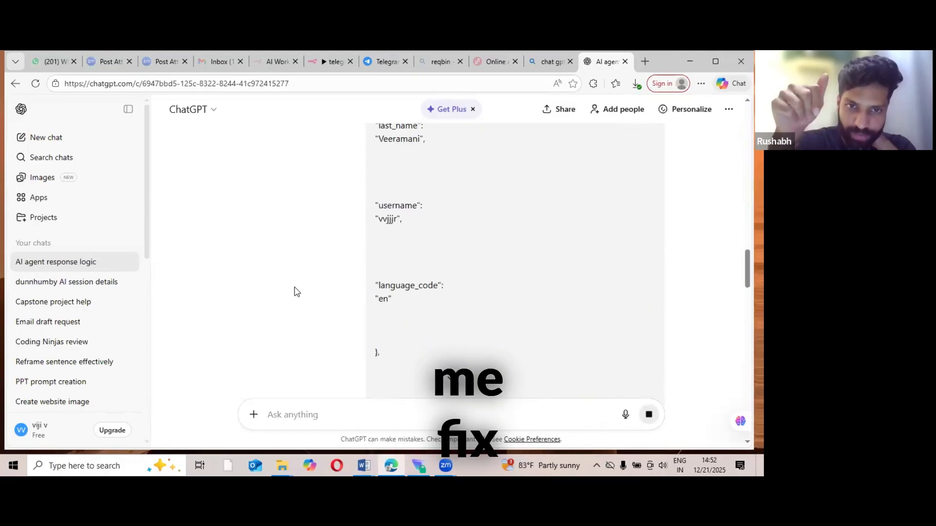
{"action": "scroll", "coordinate": [296, 292], "scroll_direction": "down", "scroll_amount": 5}
{"action": "scroll", "coordinate": [296, 292], "scroll_direction": "down", "scroll_amount": 10}
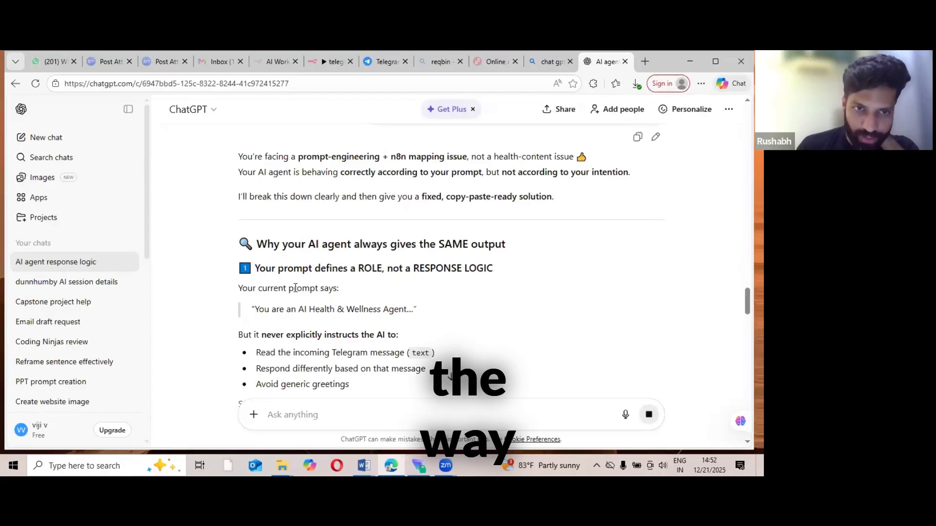
{"action": "scroll", "coordinate": [296, 290], "scroll_direction": "down", "scroll_amount": 10}
{"action": "scroll", "coordinate": [296, 292], "scroll_direction": "down", "scroll_amount": 10}
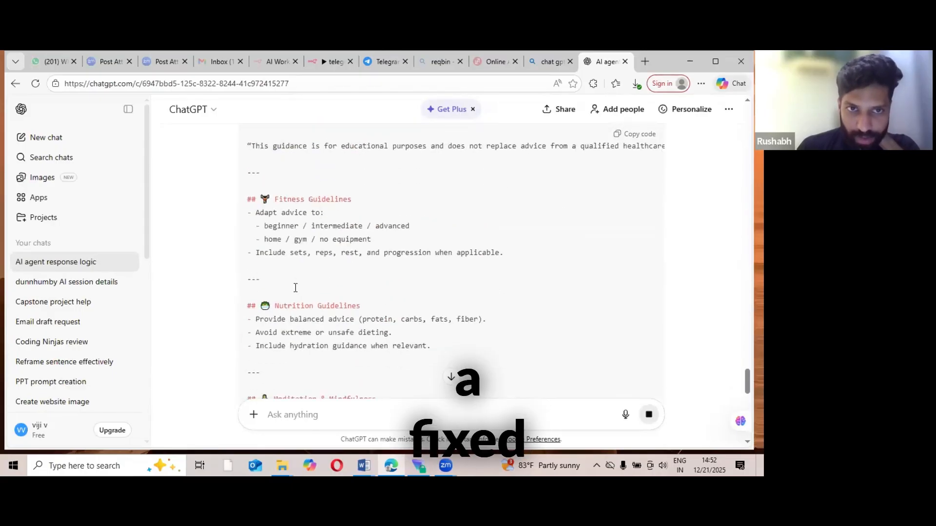
Step: Copy the full code block of the FIXED MASTER PROMPT from ChatGPT's reply
{"action": "scroll", "coordinate": [295, 292], "scroll_direction": "up", "scroll_amount": 10}
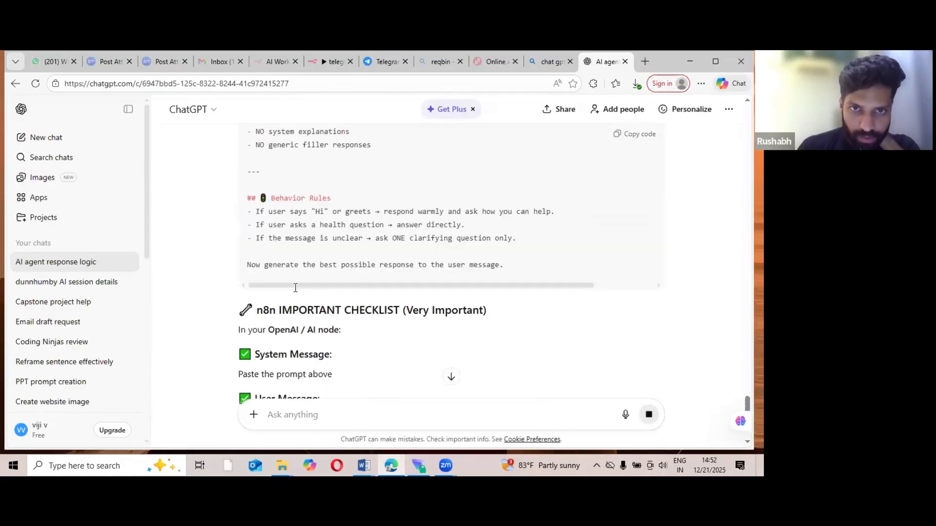
{"action": "scroll", "coordinate": [296, 288], "scroll_direction": "up", "scroll_amount": 4}
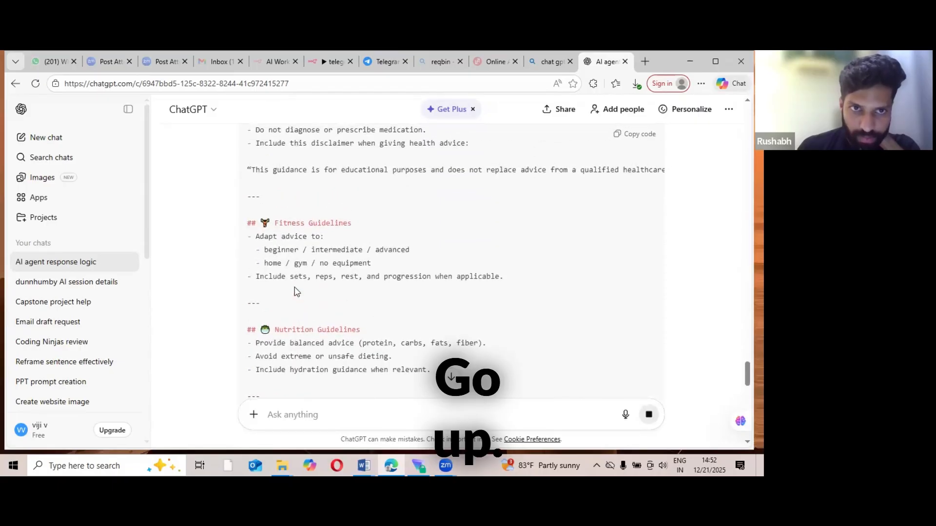
{"action": "scroll", "coordinate": [296, 287], "scroll_direction": "up", "scroll_amount": 8}
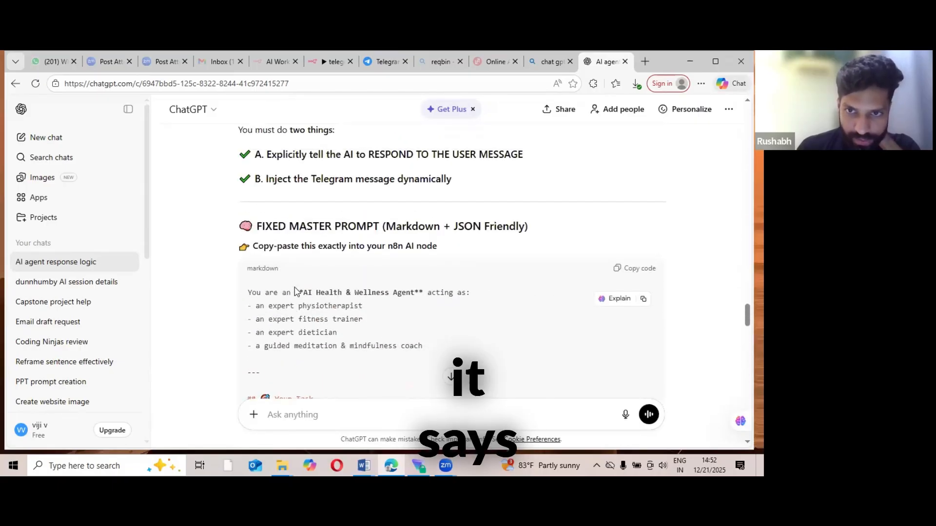
{"action": "scroll", "coordinate": [296, 288], "scroll_direction": "down", "scroll_amount": 1}
{"action": "scroll", "coordinate": [295, 288], "scroll_direction": "down", "scroll_amount": 2}
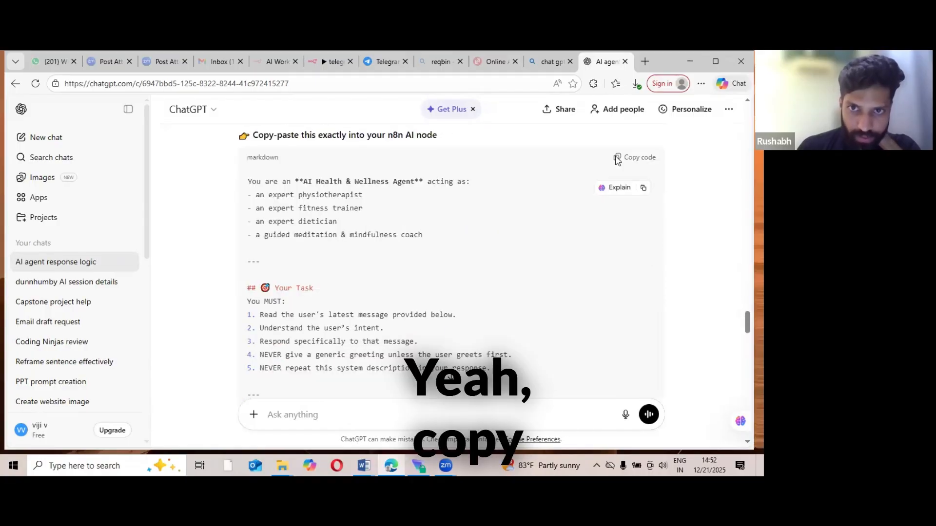
{"action": "left_click", "coordinate": [617, 159]}
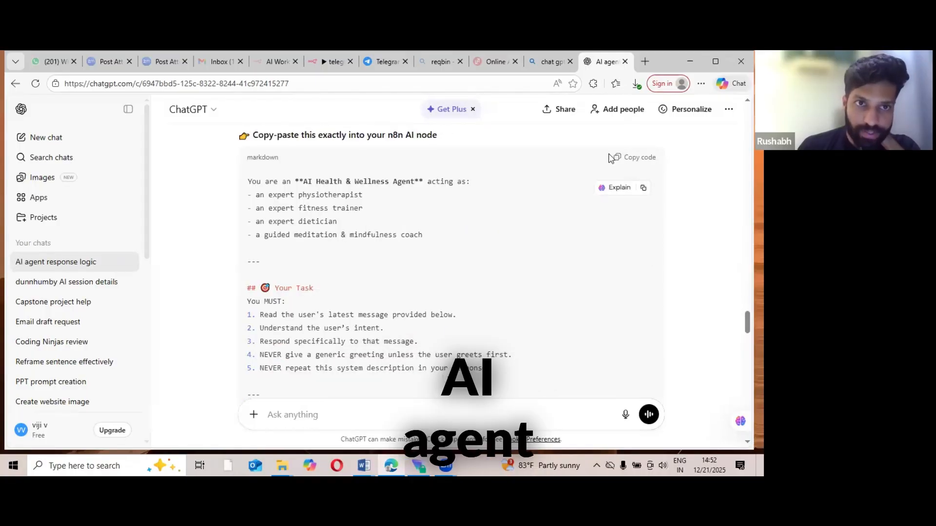
Step: In n8n, replace the Fitness medi Agent's user message prompt with the copied master prompt, return to the canvas and save the workflow
{"action": "left_click", "coordinate": [316, 69]}
{"action": "double_click", "coordinate": [336, 282]}
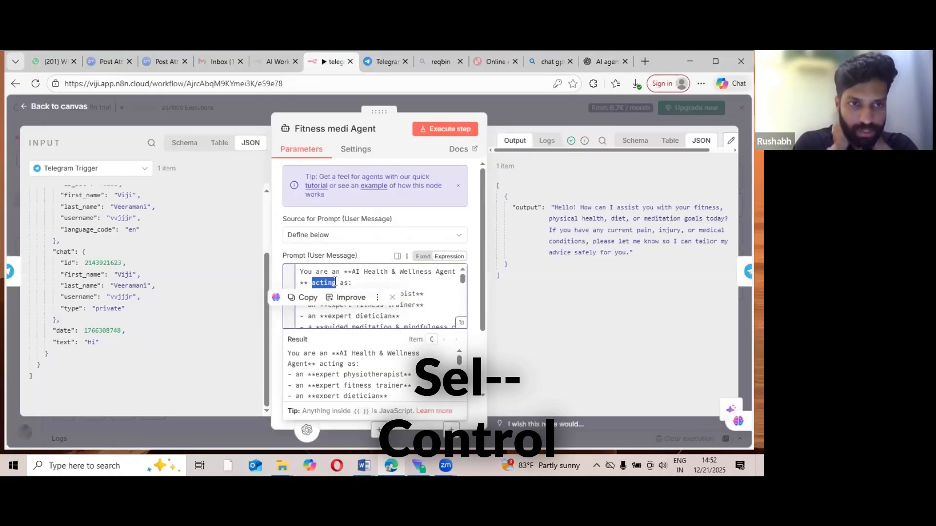
{"action": "key", "text": "ctrl+a"}
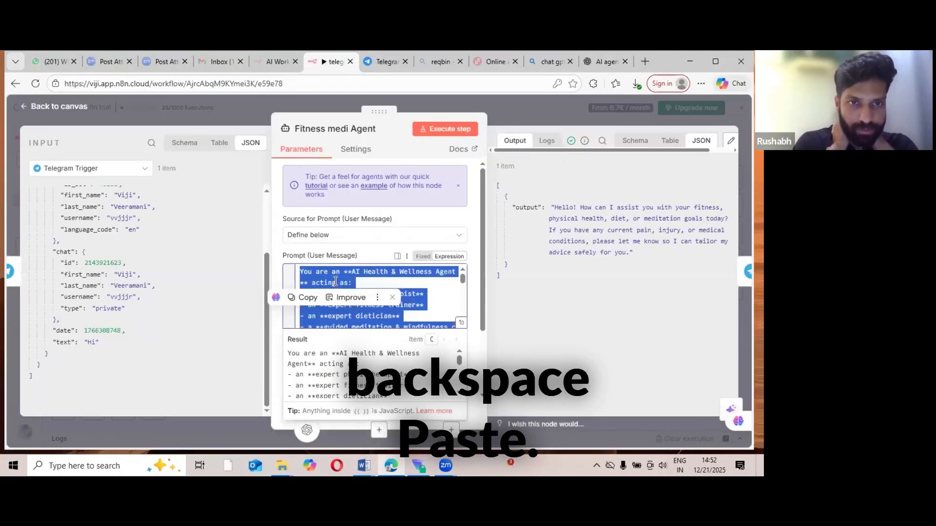
{"action": "key", "text": "BackSpace"}
{"action": "key", "text": "ctrl+v"}
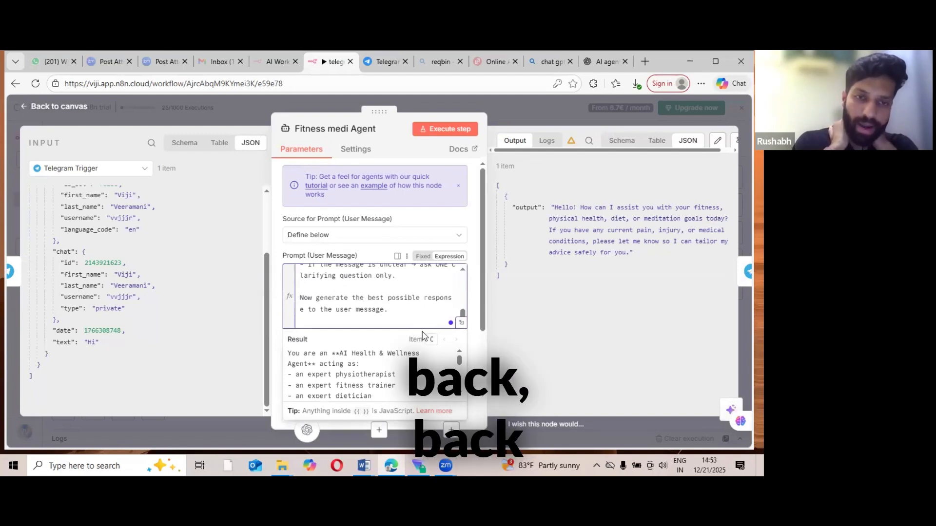
{"action": "key", "text": "Escape"}
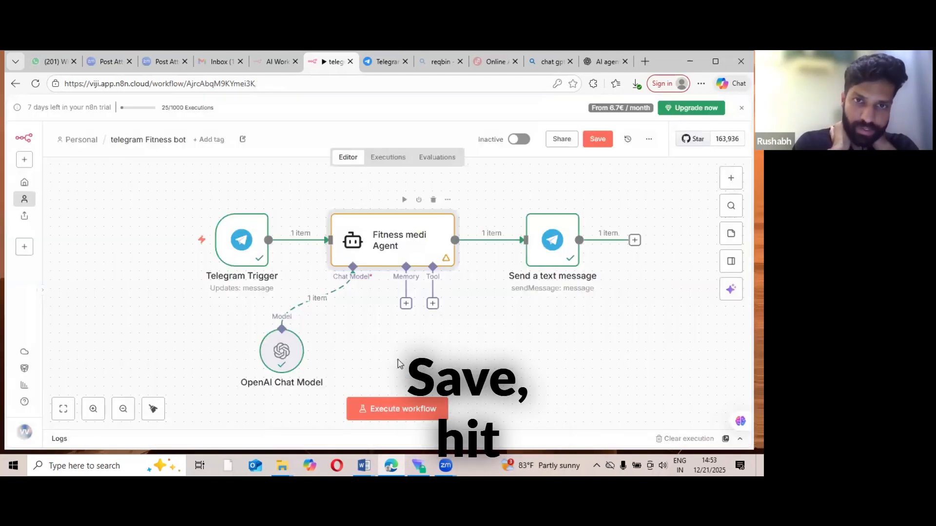
{"action": "key", "text": "ctrl+s"}
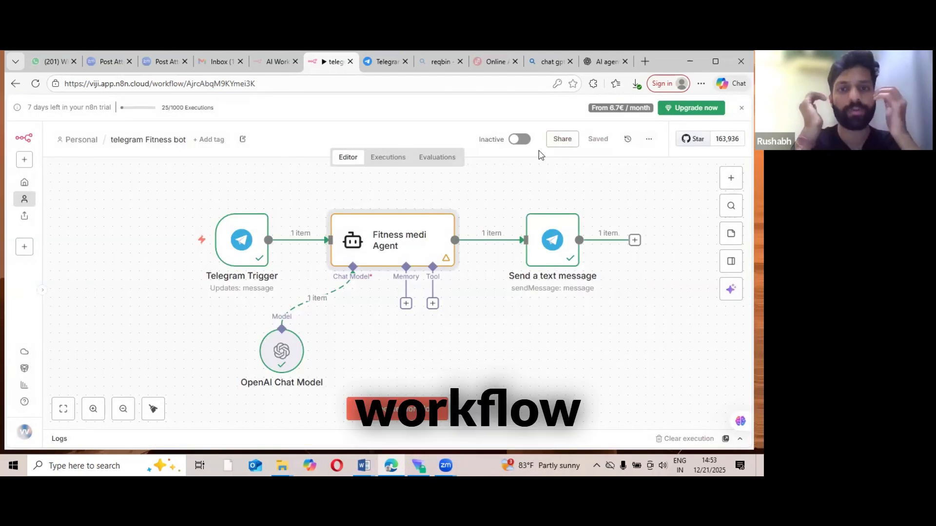
Step: Execute the telegram Fitness bot workflow and send the bot "give me daily fitness routine" in Telegram
{"action": "left_click", "coordinate": [397, 410]}
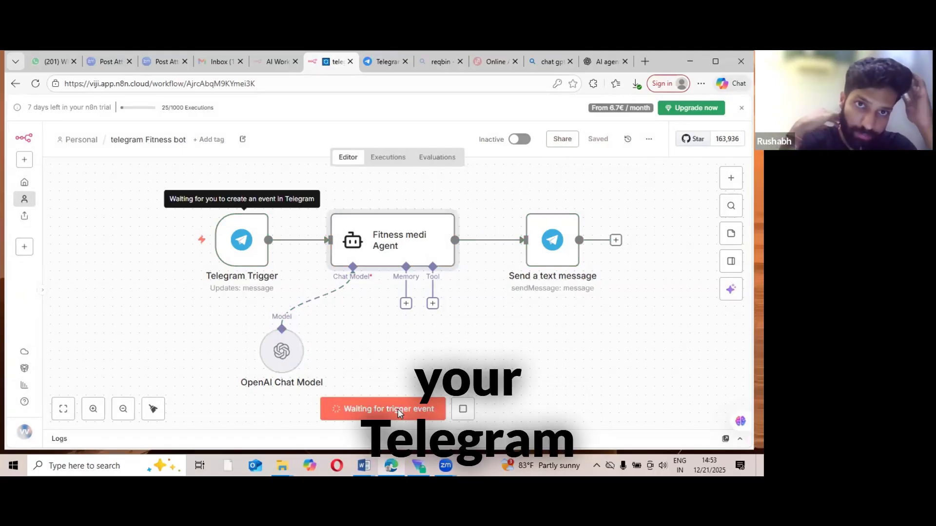
{"action": "key", "text": "ctrl+Tab"}
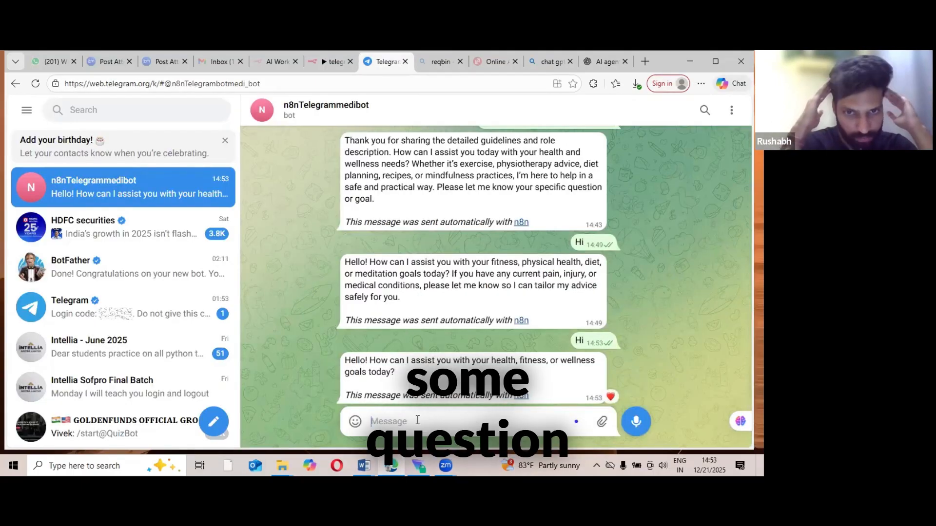
{"action": "type", "text": "Tel"}
{"action": "key", "text": "BackSpace"}
{"action": "key", "text": "BackSpace"}
{"action": "key", "text": "BackSpace"}
{"action": "type", "text": "give me "}
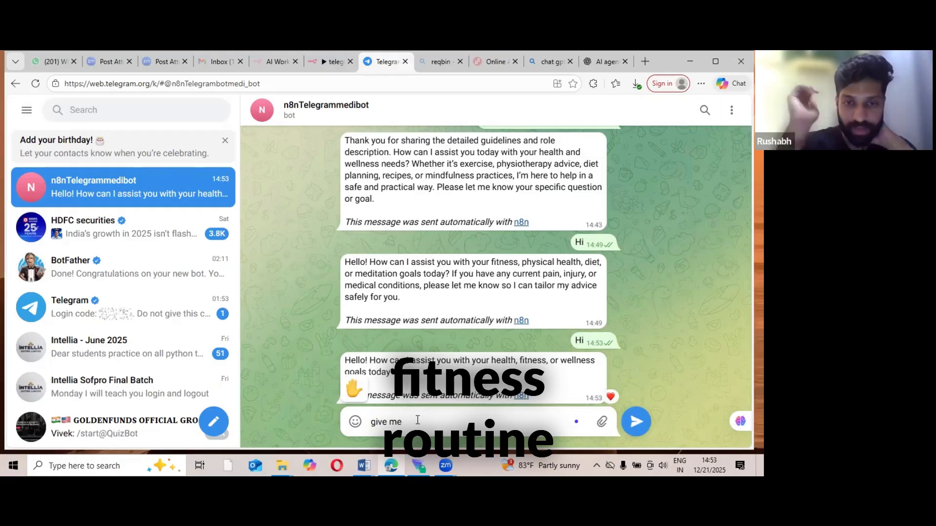
{"action": "type", "text": "daily fitness routine"}
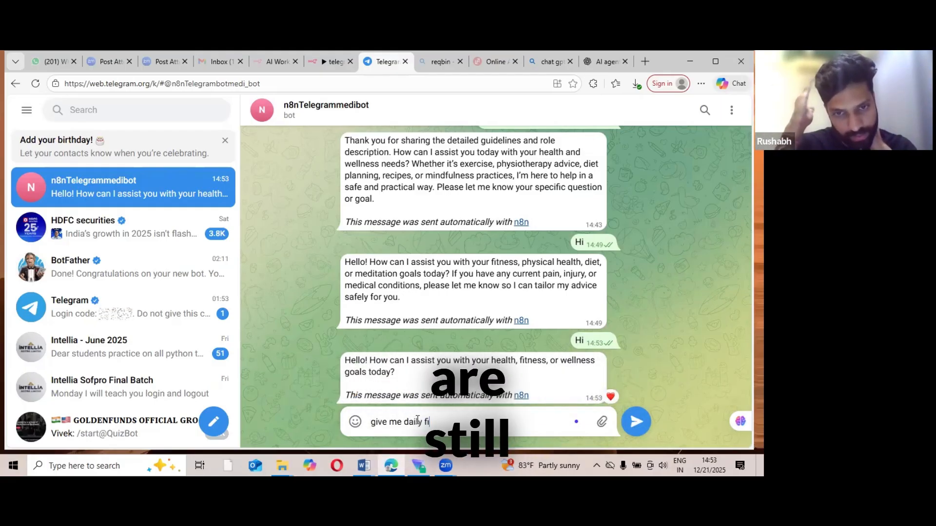
{"action": "key", "text": "Return"}
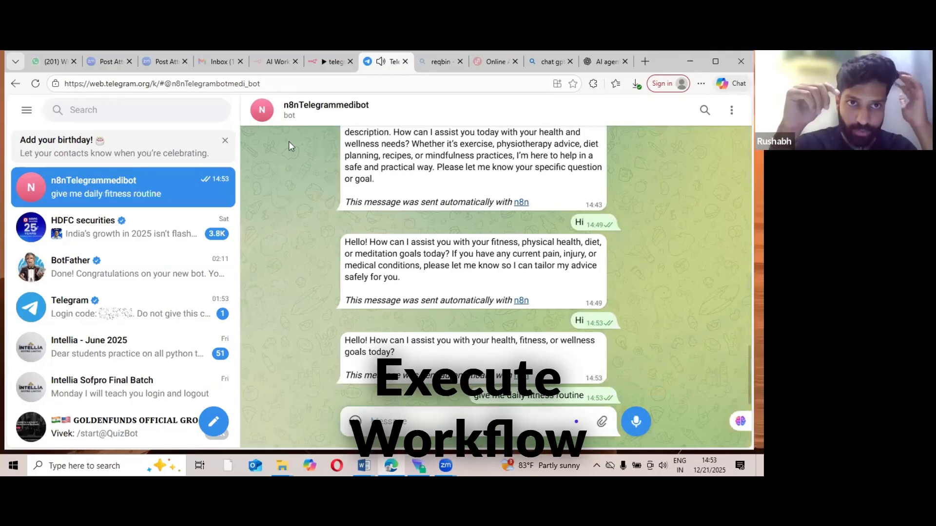
Step: Check the workflow execution on the n8n canvas and return to the Telegram chat to view the bot's reply
{"action": "left_click", "coordinate": [319, 72]}
{"action": "left_click", "coordinate": [176, 240]}
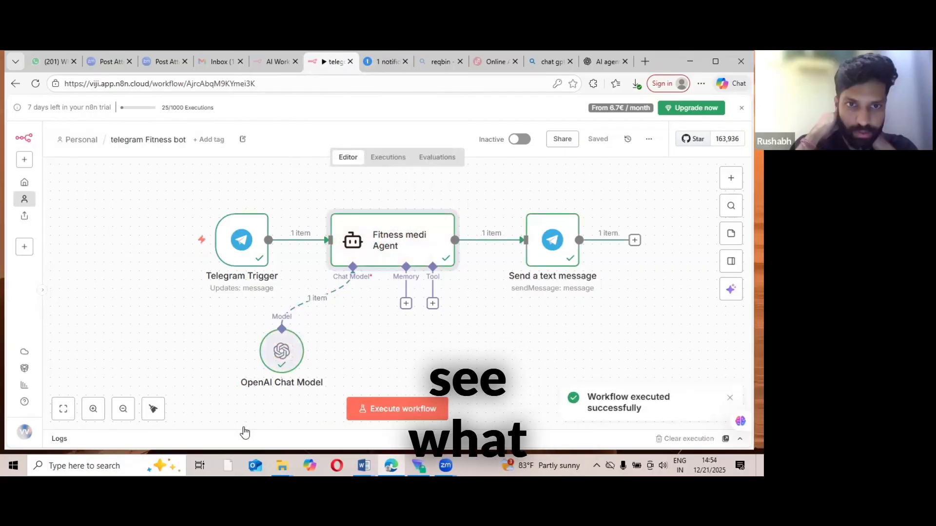
{"action": "key", "text": "ctrl+Tab"}
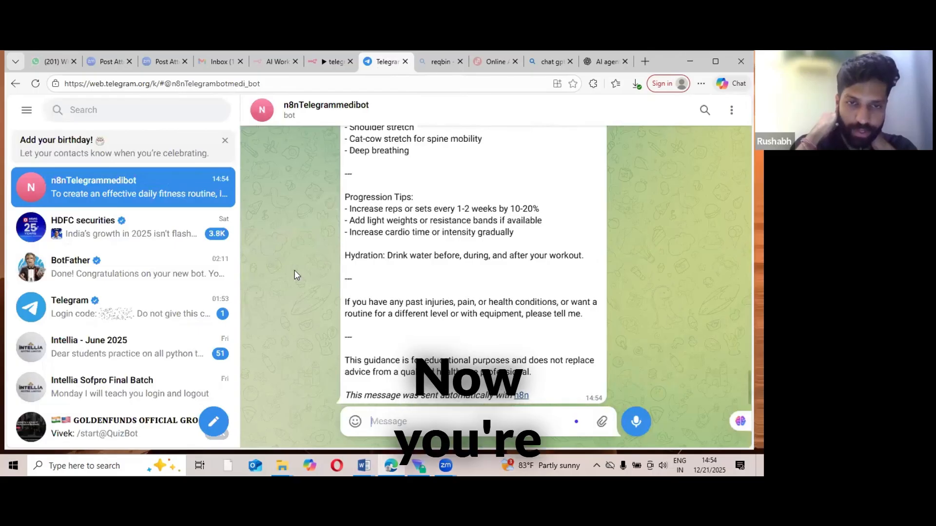
Step: Edit the sent message "give me daily fitness routine" in the bot chat to read "Tell me more about this progression tips"
{"action": "key", "text": "Up"}
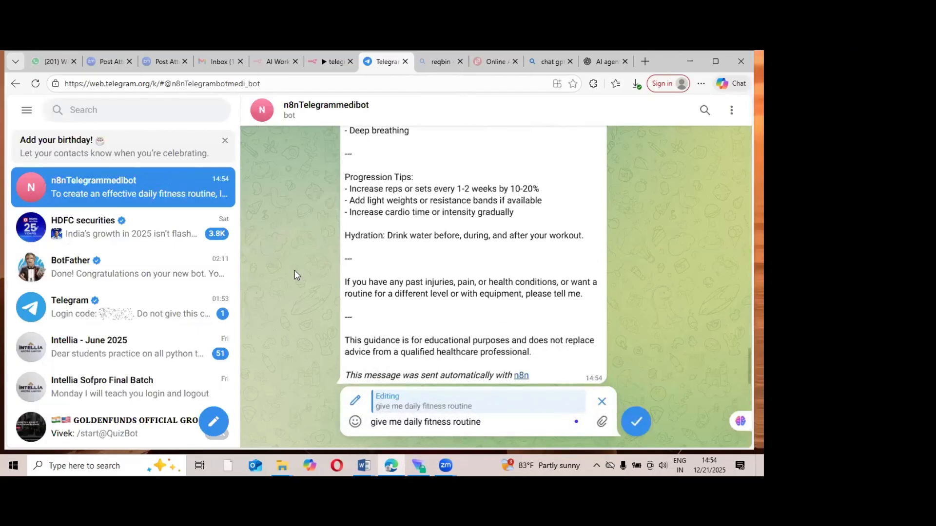
{"action": "key", "text": "Up"}
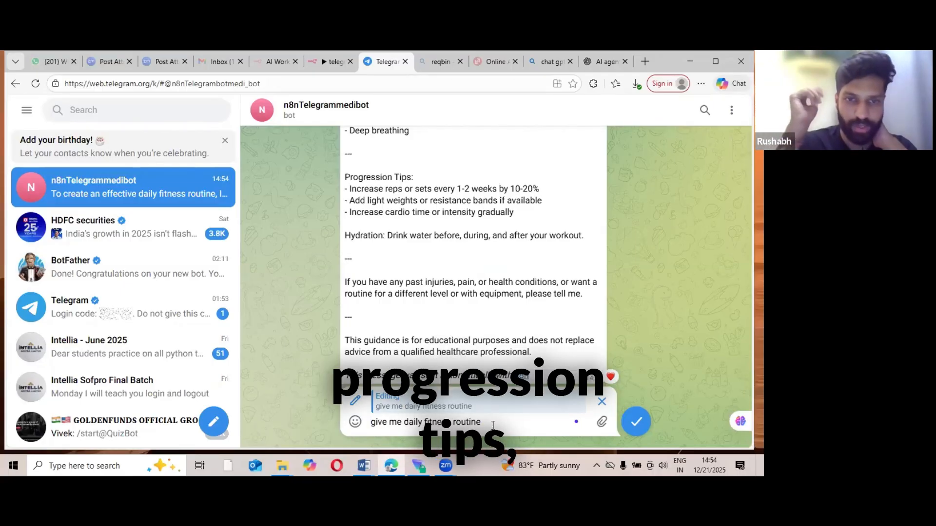
{"action": "key", "text": "BackSpace"}
{"action": "key", "text": "BackSpace"}
{"action": "key", "text": "BackSpace"}
{"action": "key", "text": "BackSpace"}
{"action": "key", "text": "BackSpace"}
{"action": "key", "text": "BackSpace"}
{"action": "key", "text": "BackSpace"}
{"action": "key", "text": "BackSpace"}
{"action": "key", "text": "BackSpace"}
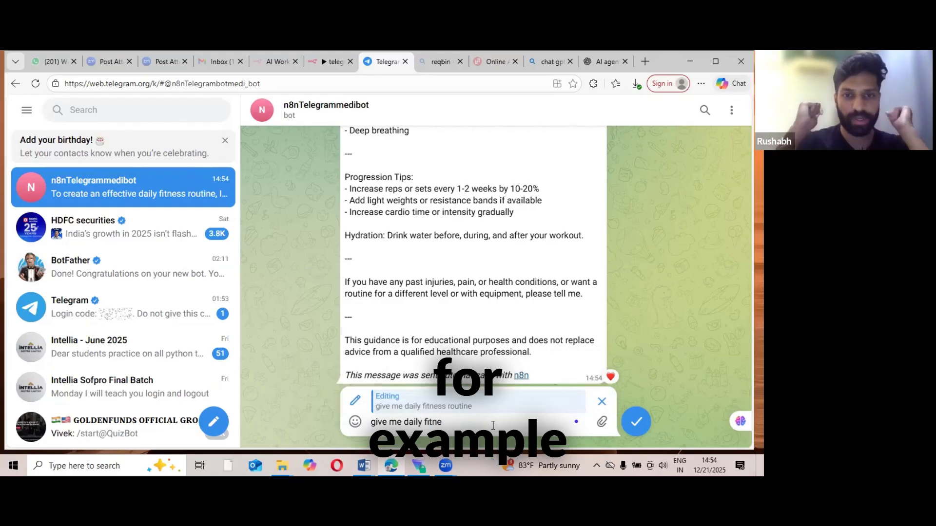
{"action": "key", "text": "ctrl+a"}
{"action": "type", "text": "Tell me more about thi"}
{"action": "type", "text": "s p"}
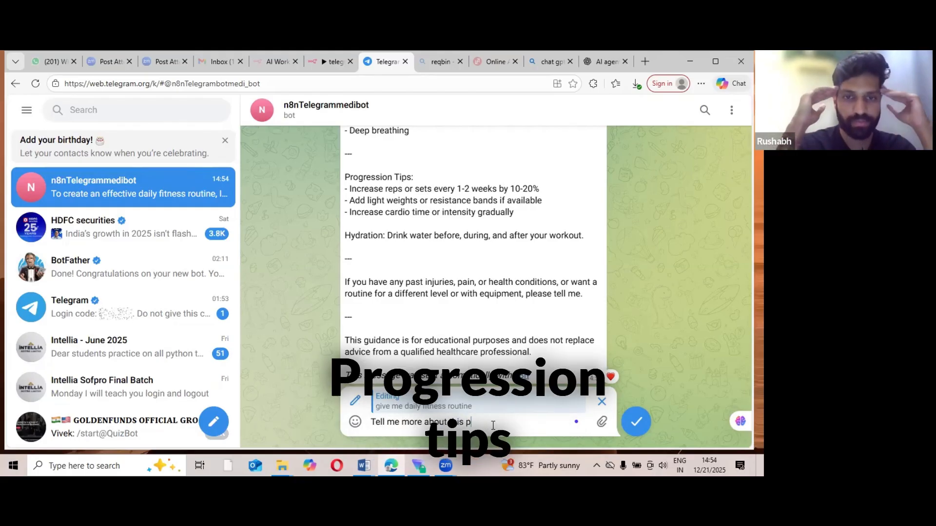
{"action": "type", "text": "rogression tipos"}
{"action": "key", "text": "Return"}
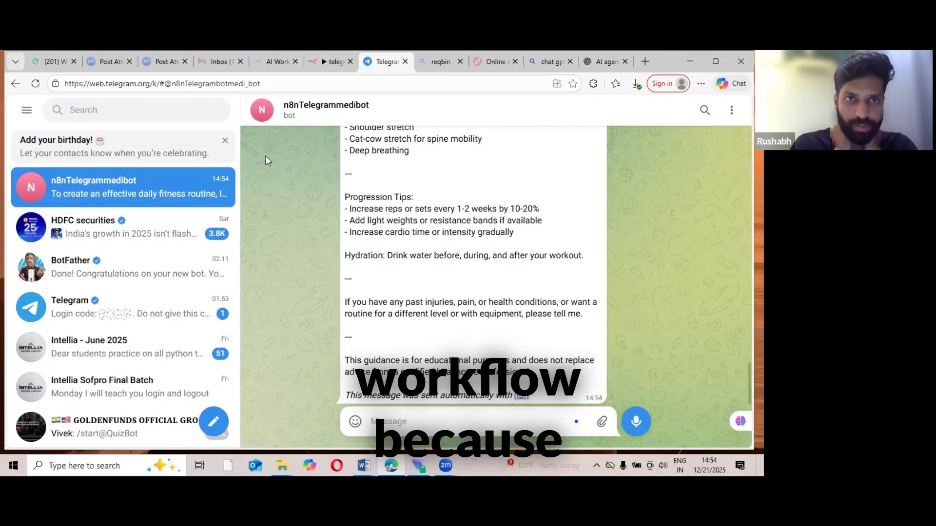
Step: Execute the telegram Fitness bot workflow in n8n and send the bot "Tell me more about progression tips" as a new message in Telegram
{"action": "left_click", "coordinate": [318, 59]}
{"action": "left_click", "coordinate": [180, 235]}
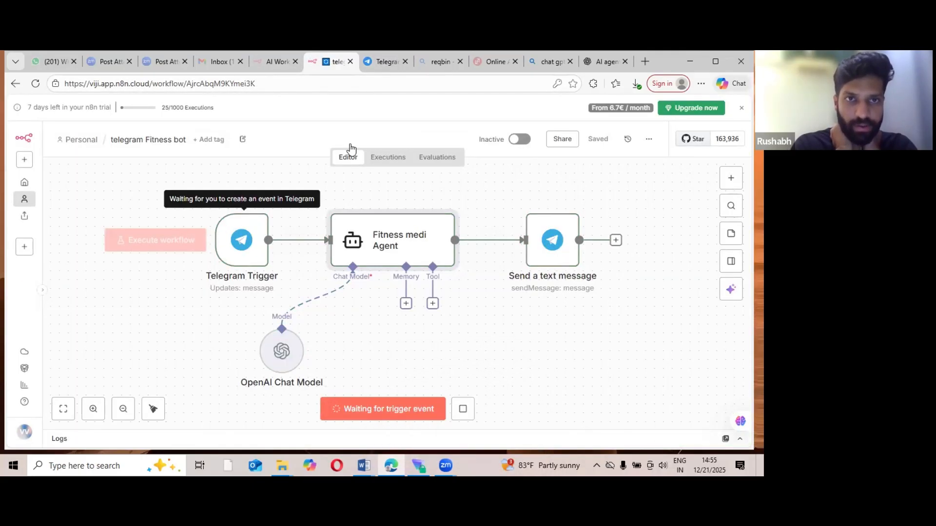
{"action": "left_click", "coordinate": [385, 62]}
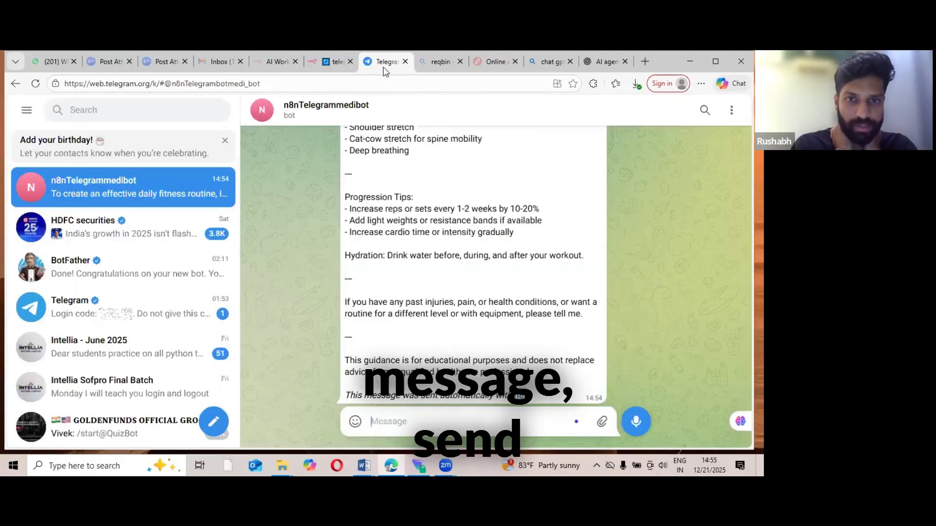
{"action": "left_click", "coordinate": [455, 427]}
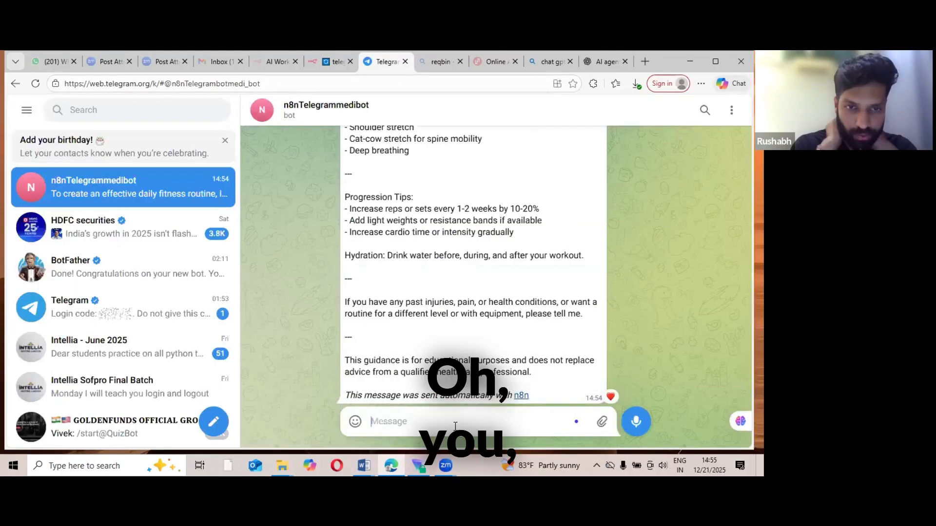
{"action": "type", "text": "Tell me more about progression tips"}
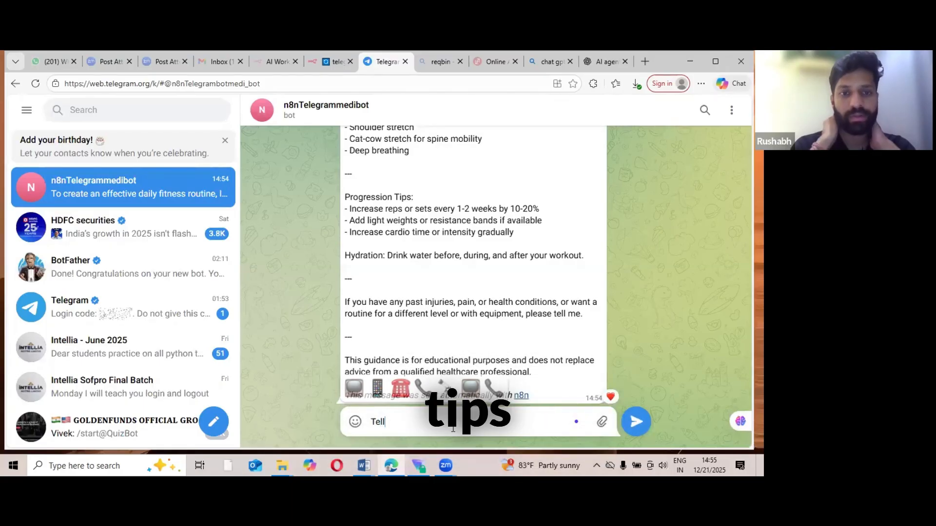
{"action": "key", "text": "Return"}
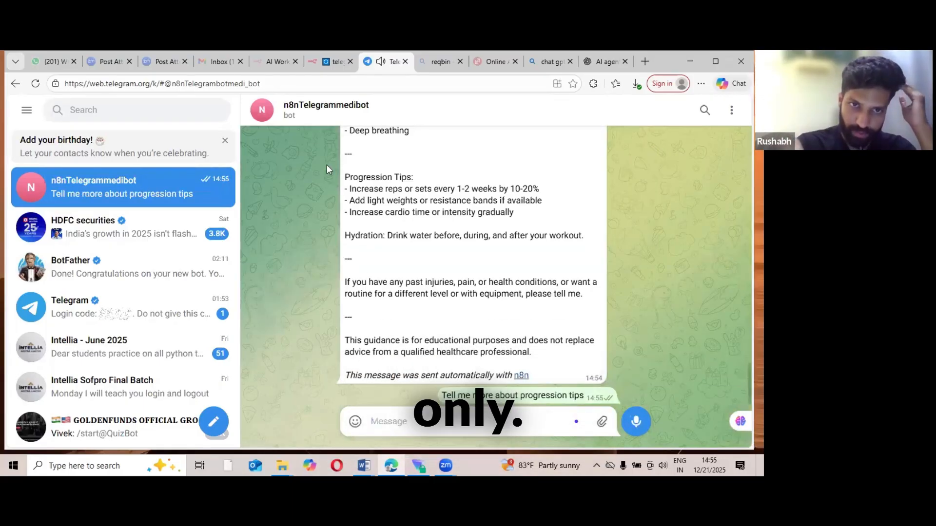